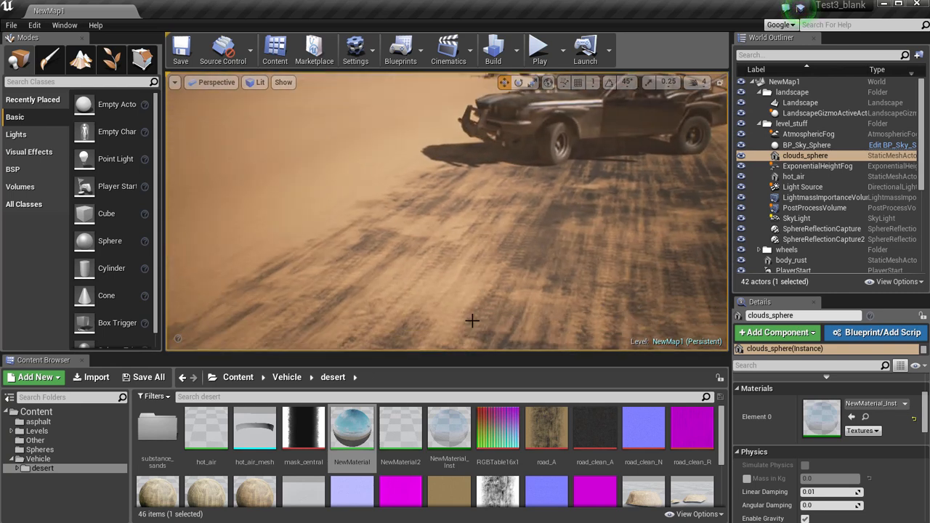
Look over the desert level, from the road surface and rusty car wreck to the cloudy sky.
right_click(514, 293)
click(604, 280)
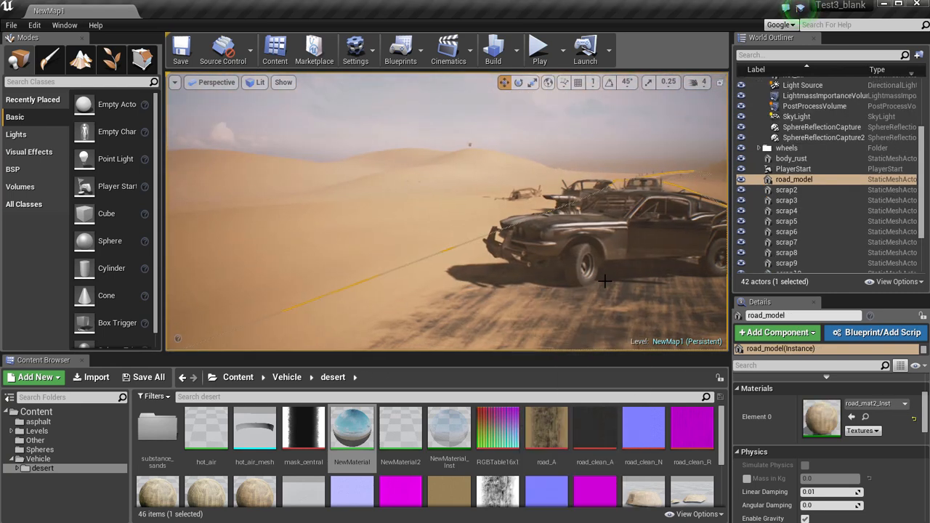
key(Escape)
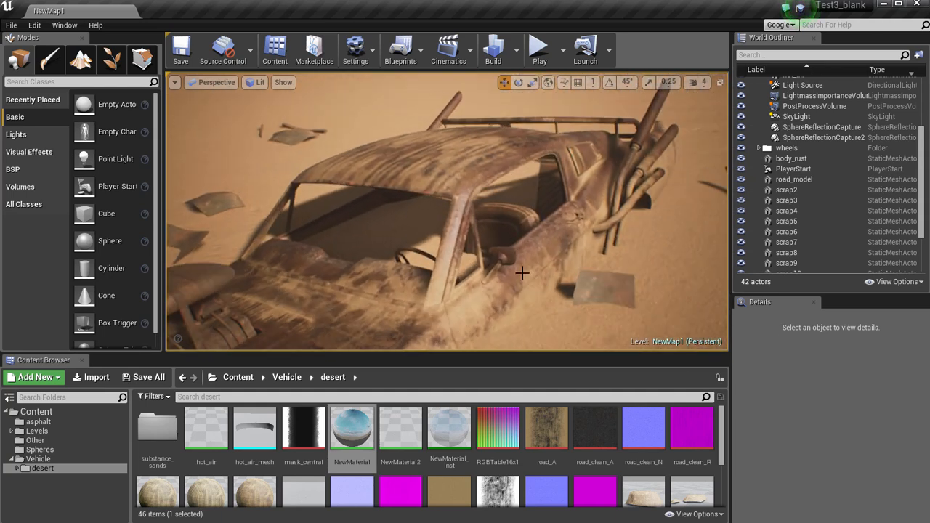
scroll(522, 273, up, 10)
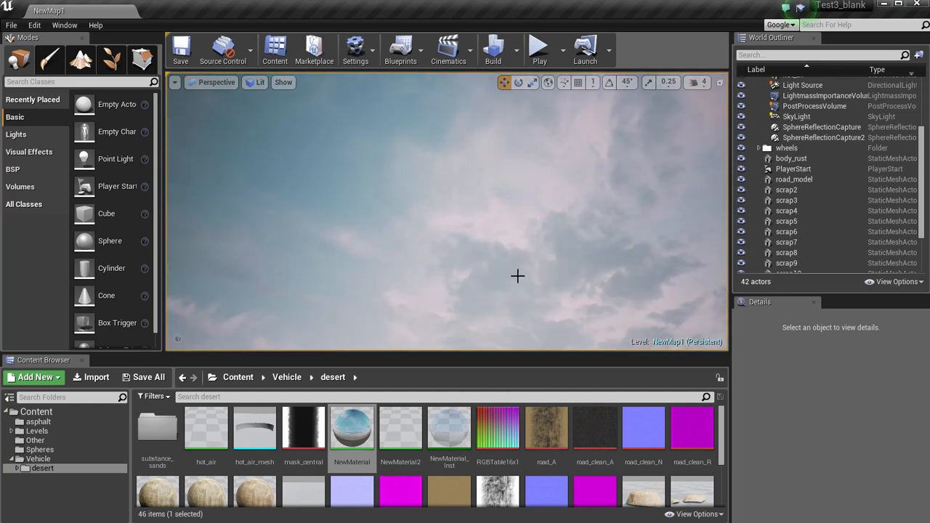
Focus on the clouds_sphere actor and examine it from outside, comparing it with BP_Sky_Sphere.
scroll(800, 149, up, 5)
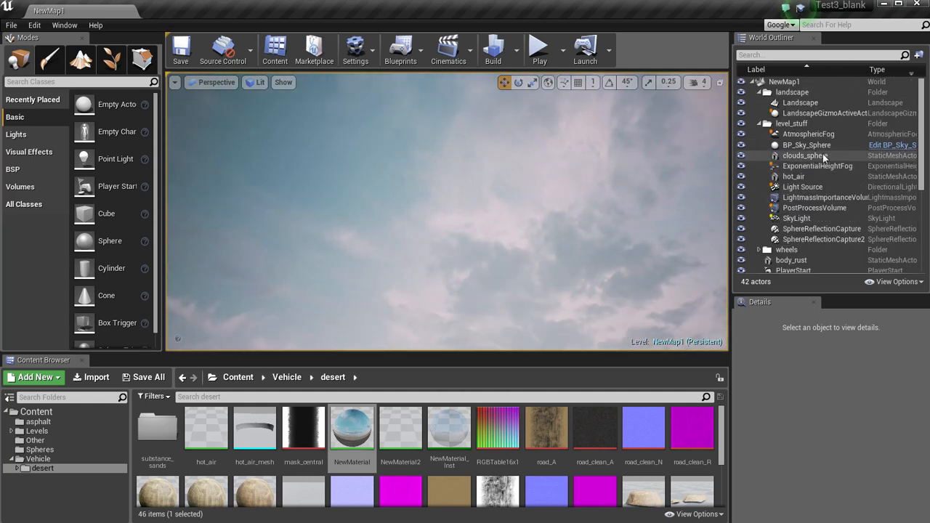
click(788, 156)
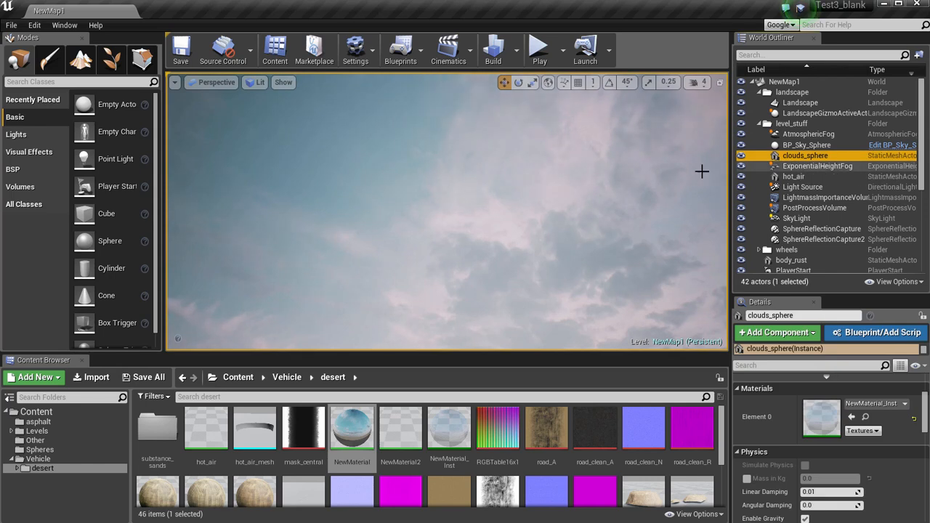
key(f)
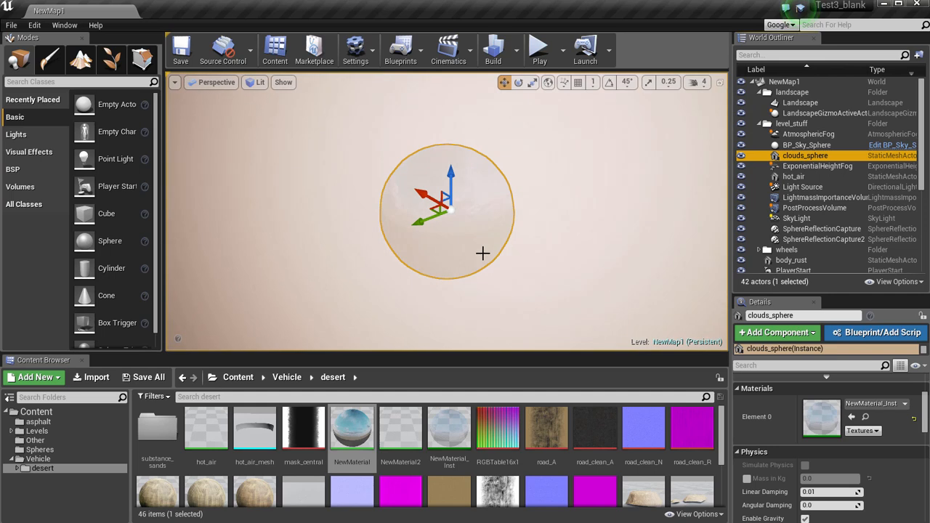
mouse_move(518, 262)
alt+mouse_down()
mouse_move(499, 247)
mouse_move(324, 200)
mouse_move(129, 346)
mouse_move(399, 178)
mouse_move(478, 178)
alt+mouse_up()
right_click(418, 147)
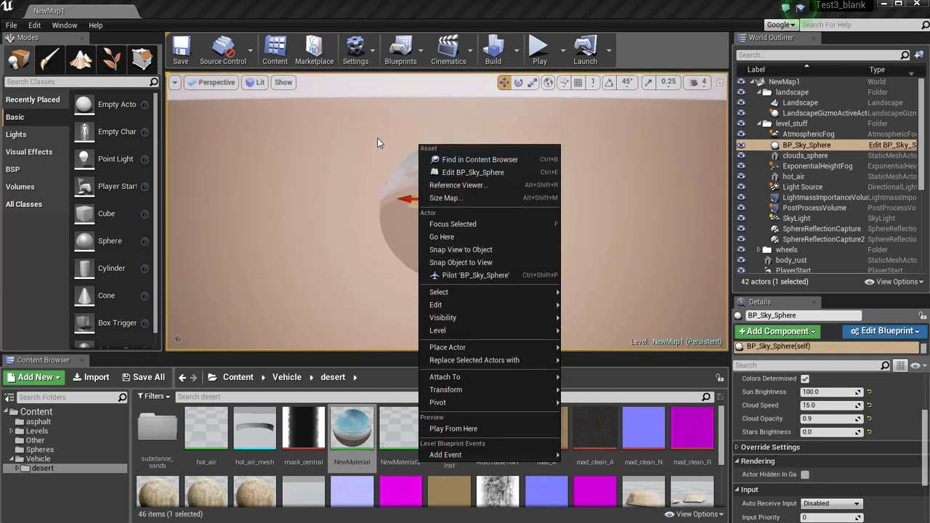
click(452, 223)
alt+drag(468, 161, 629, 161)
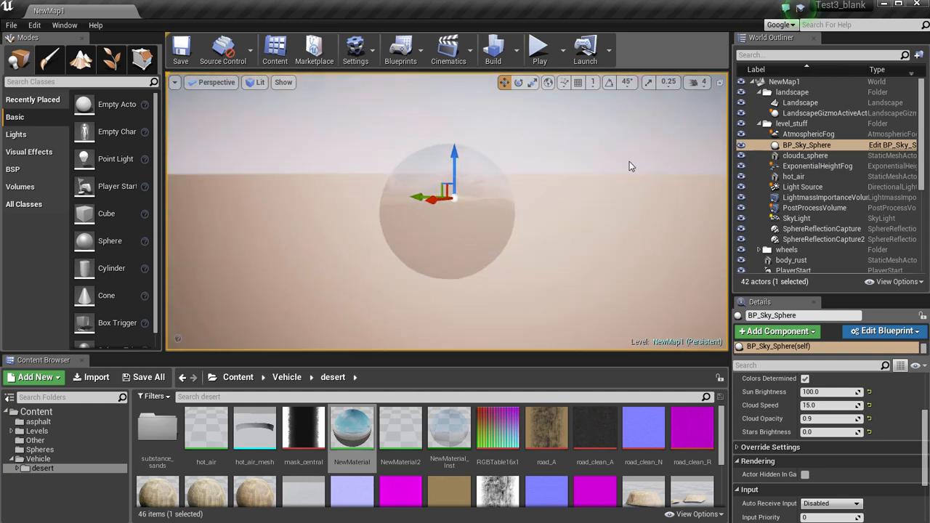
right_click(462, 157)
click(456, 156)
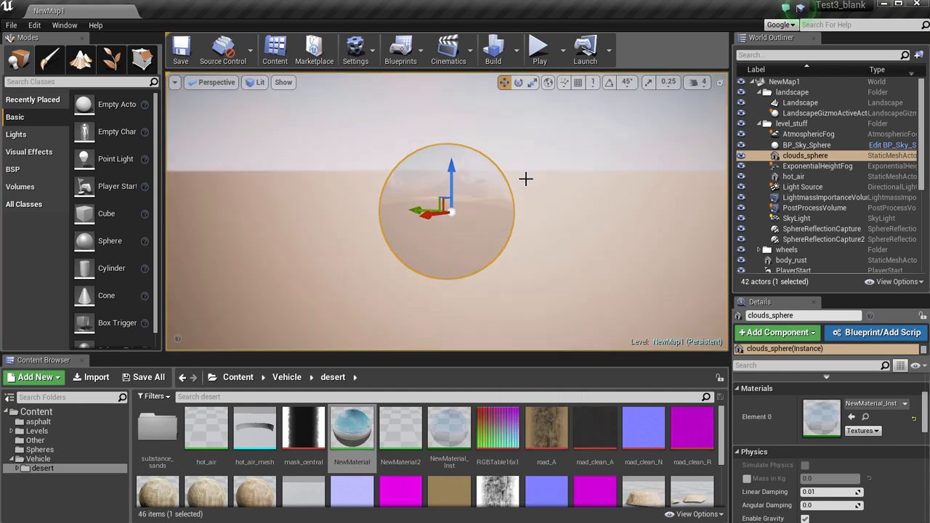
alt+drag(587, 140, 488, 197)
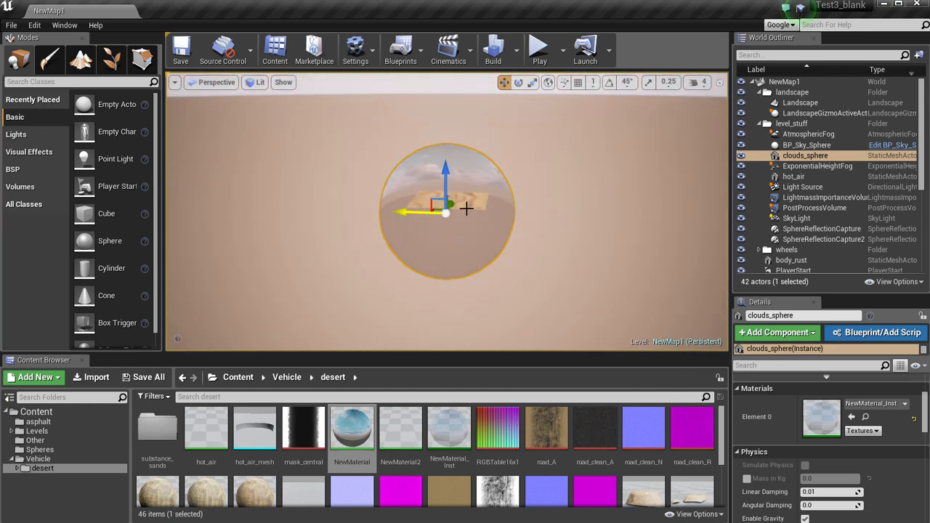
mouse_move(490, 236)
alt+mouse_down()
mouse_move(395, 203)
mouse_move(545, 206)
mouse_move(507, 231)
alt+mouse_up()
alt+drag(444, 298, 411, 233)
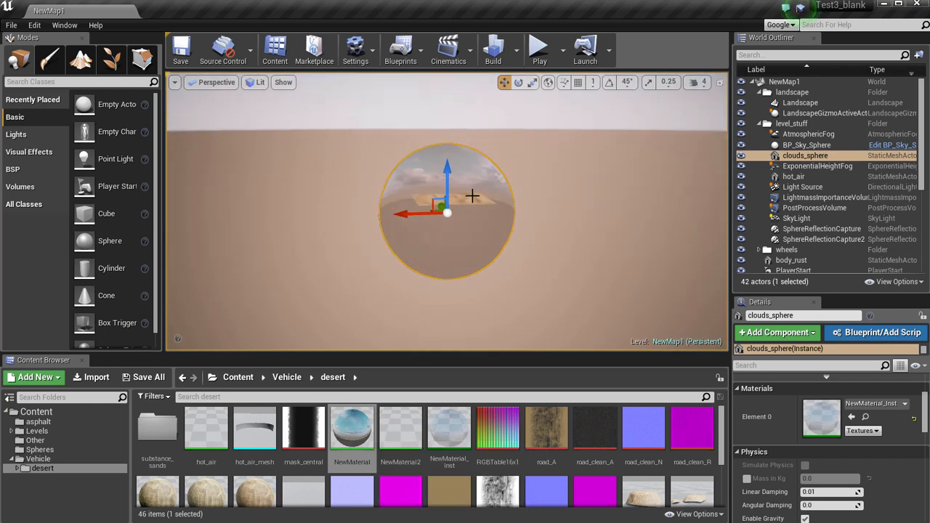
Open NewMaterial and delete the two unconnected, empty Texture Sample nodes above the graph.
double_click(351, 429)
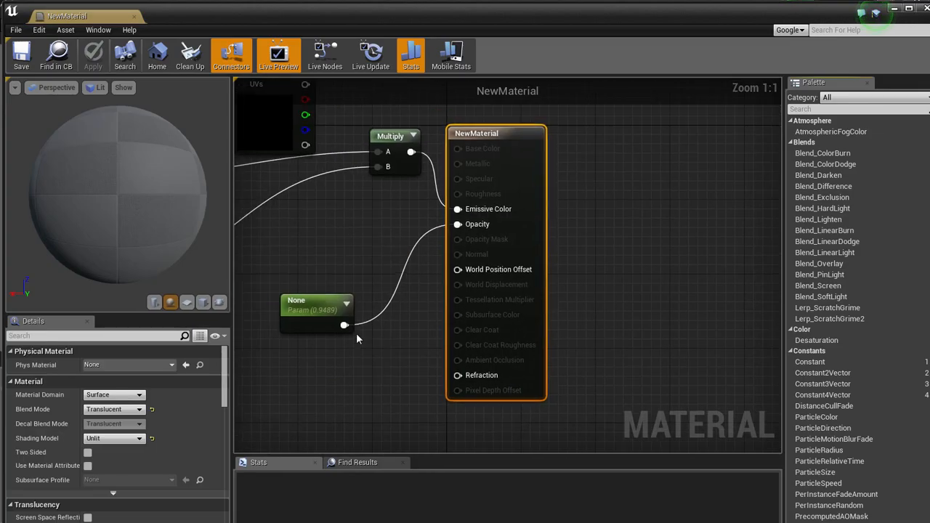
right_drag(543, 319, 634, 344)
click(393, 130)
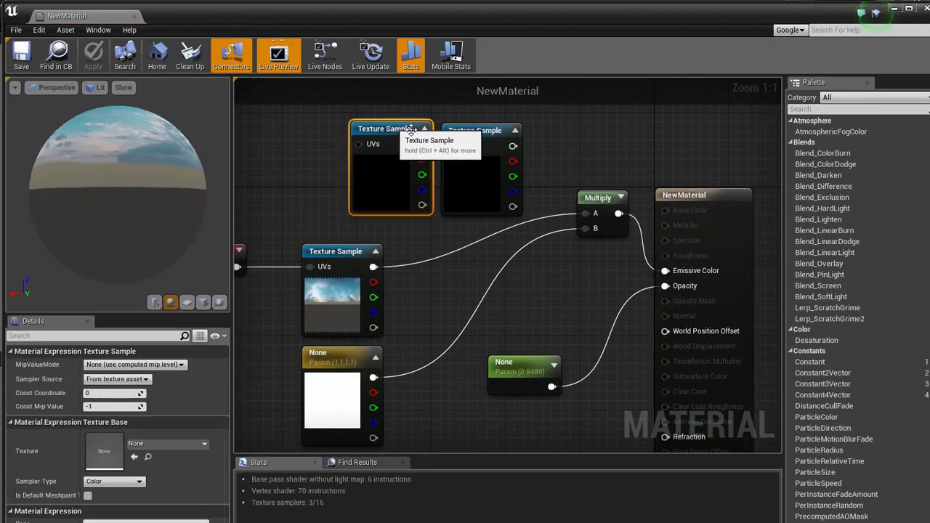
key(Delete)
click(465, 134)
key(Delete)
Examine the sky texture, vector parameter, Multiply and opacity scalar parameter nodes feeding Emissive Color and Opacity.
scroll(377, 217, down, 1)
right_drag(380, 216, 439, 179)
click(370, 304)
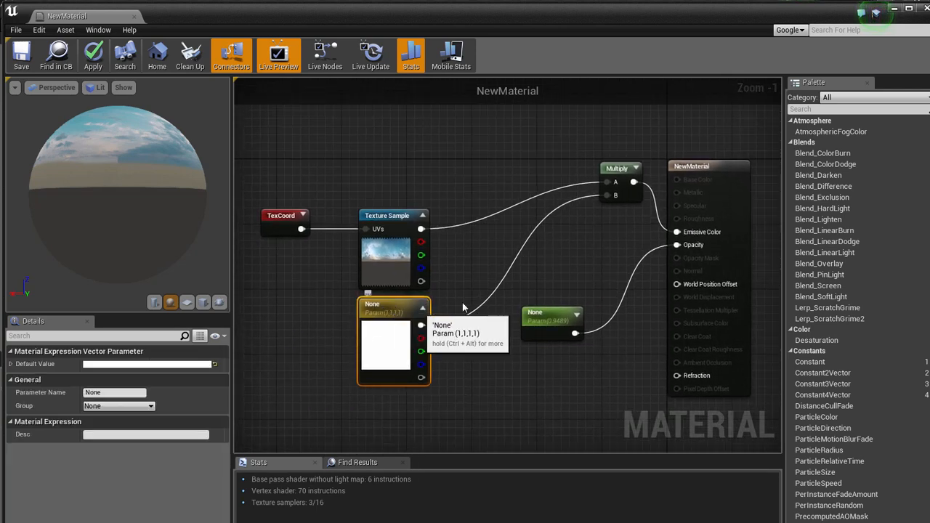
click(618, 170)
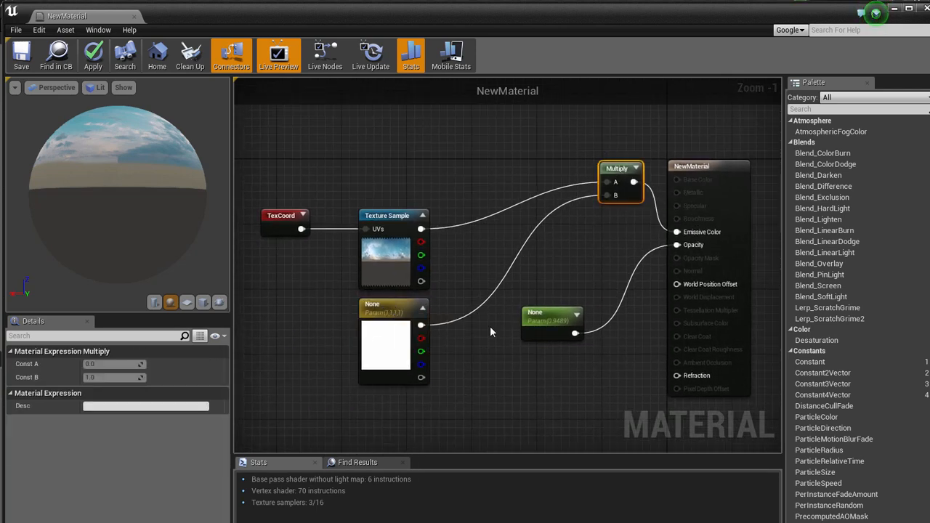
click(395, 310)
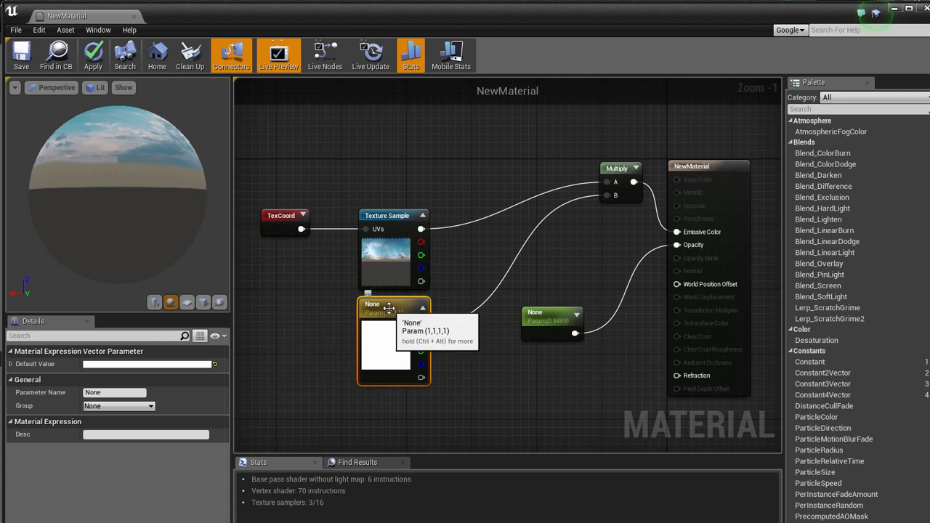
drag(536, 313, 519, 328)
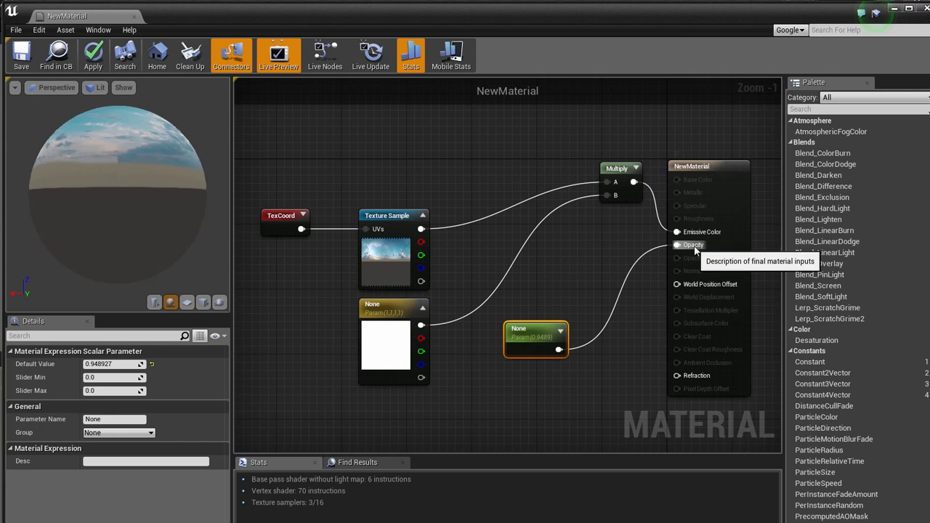
drag(563, 324, 580, 325)
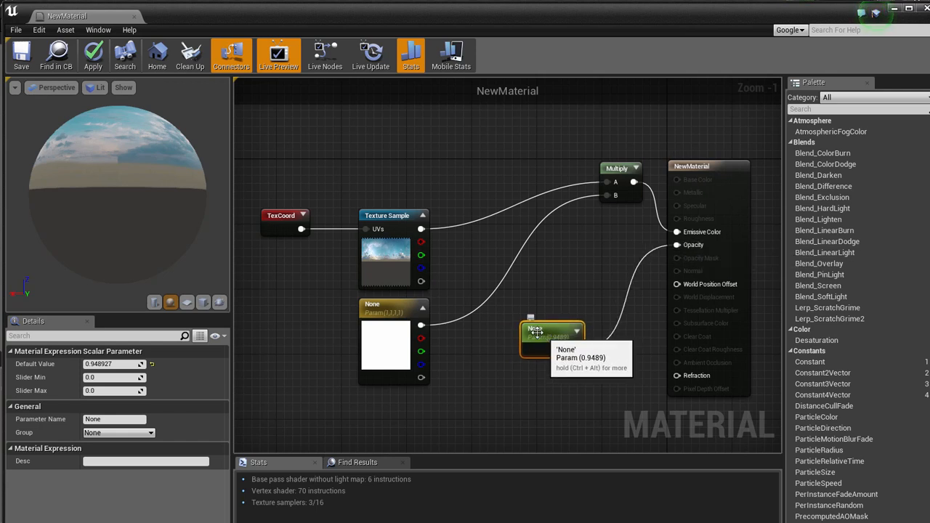
Check the clouds on the preview sphere, apply the changes to NewMaterial and close its editor.
drag(98, 178, 127, 192)
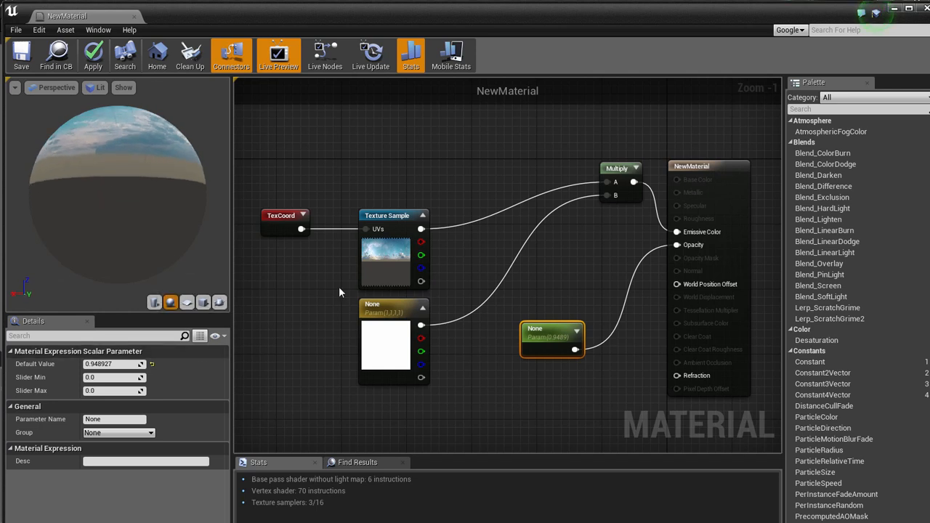
drag(107, 148, 436, 62)
scroll(83, 128, up, 3)
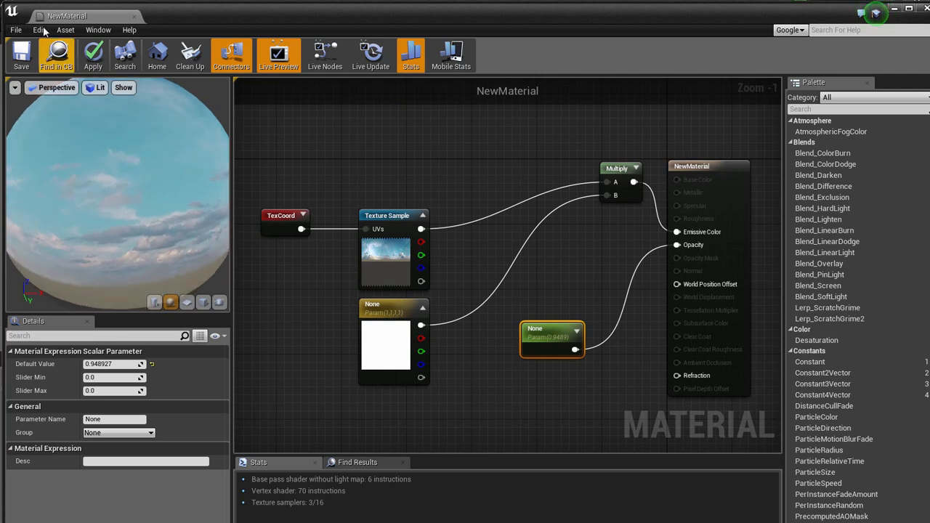
click(95, 58)
click(134, 15)
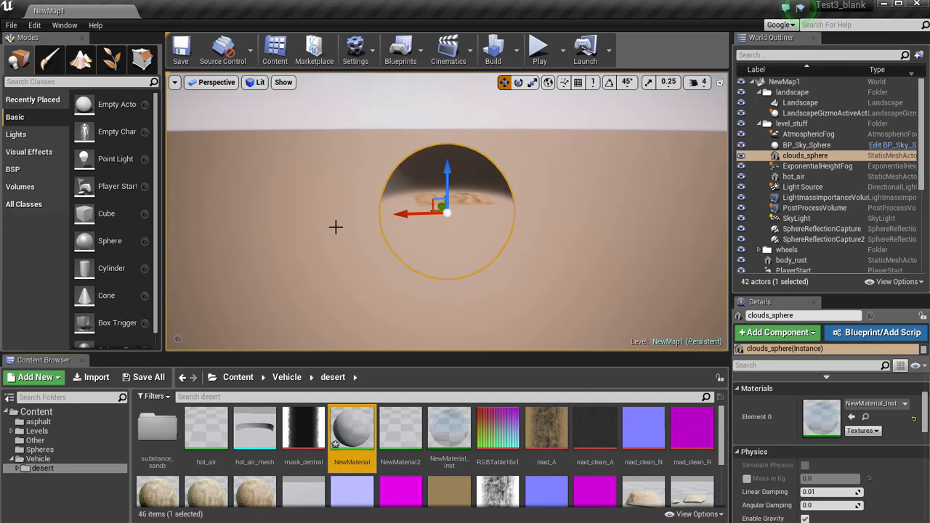
Focus on the Landscape inside the clouds sphere, view it side-on and select clouds_sphere.
click(473, 201)
key(f)
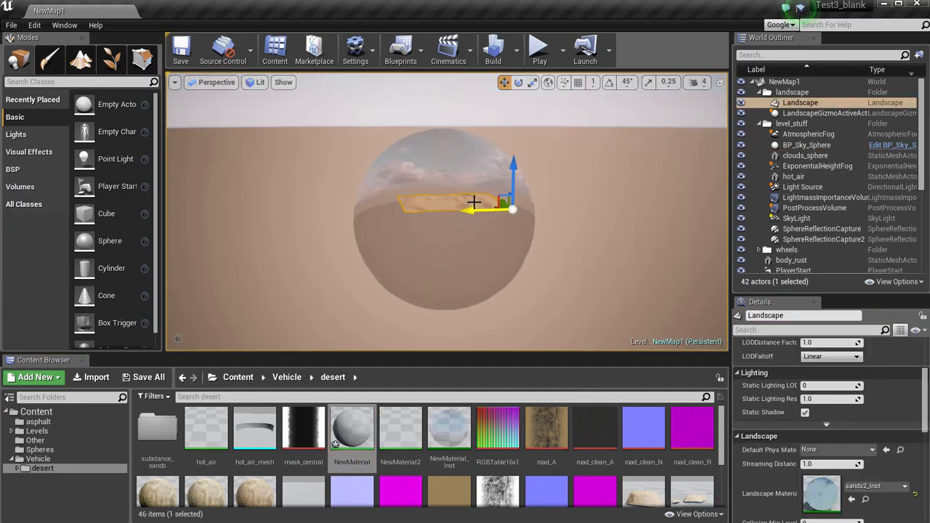
alt+drag(478, 229, 257, 188)
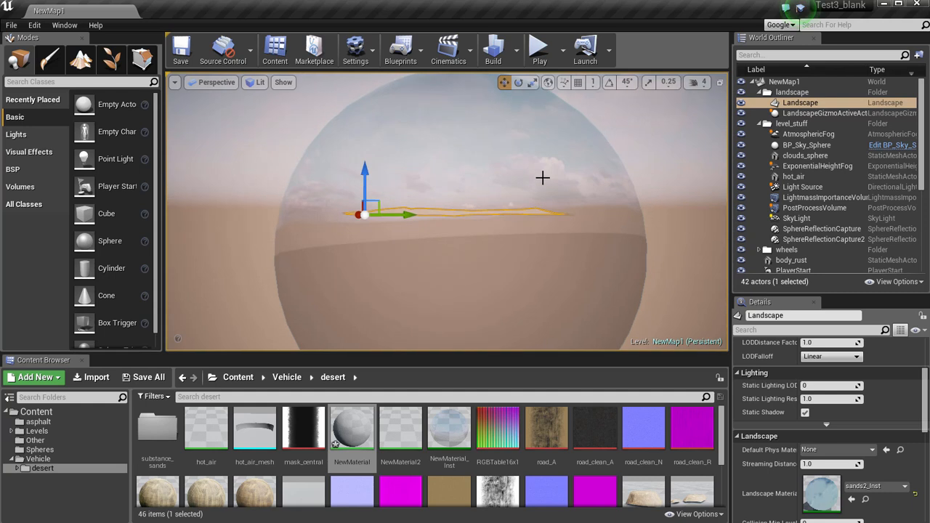
click(542, 177)
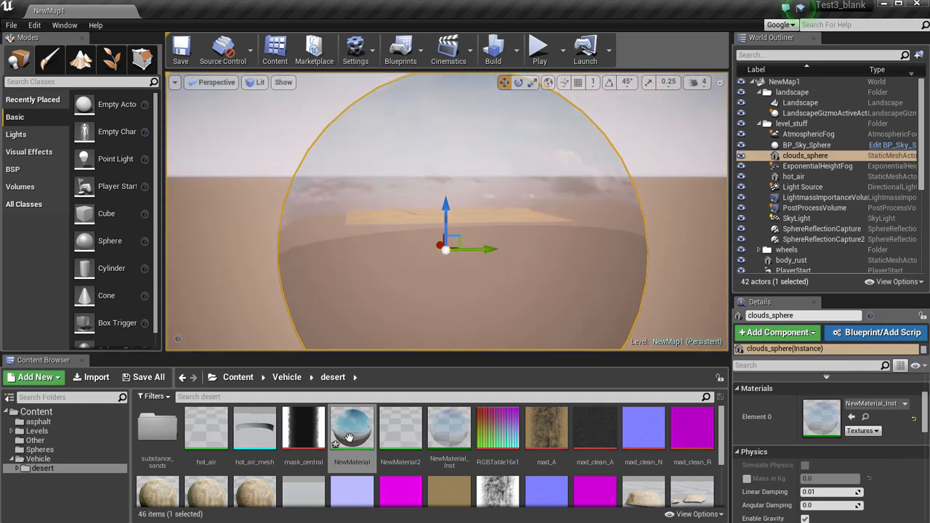
Reopen NewMaterial, check its Blend Mode and Shading Model options with Unlit chosen, and close the editor.
double_click(351, 436)
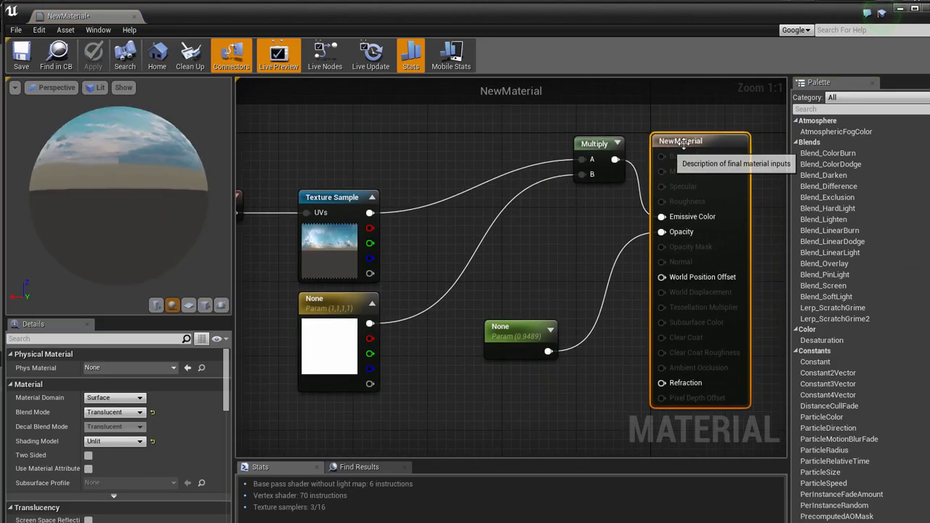
click(118, 417)
click(117, 416)
click(110, 441)
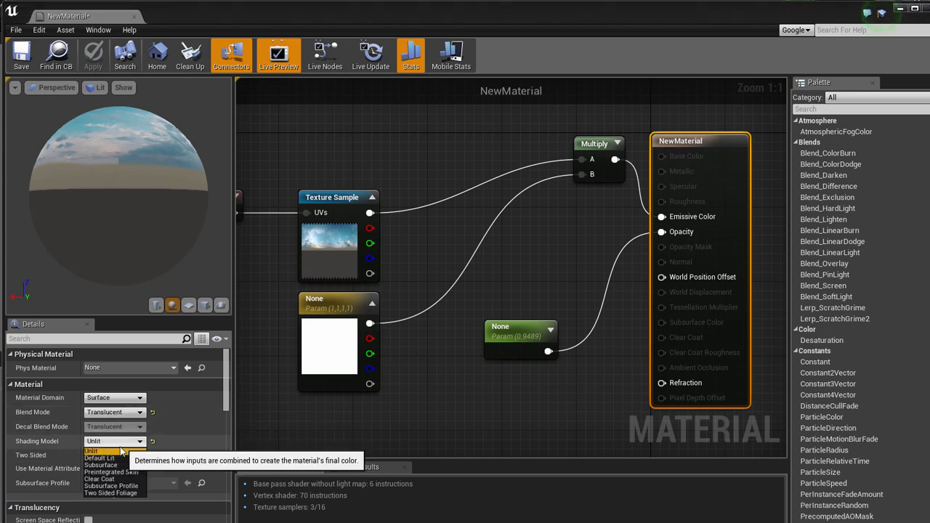
click(110, 451)
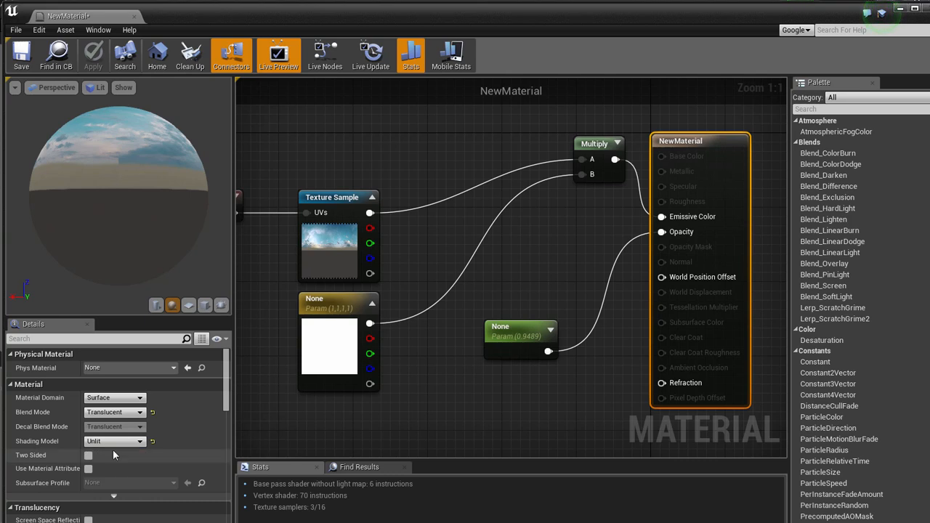
right_drag(422, 390, 399, 392)
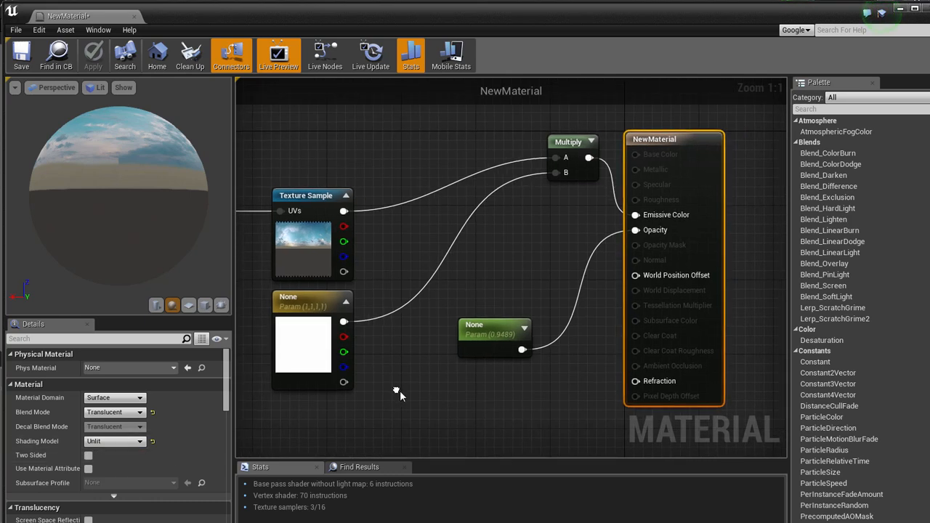
click(134, 17)
Examine the clouds sphere from several angles and select the Landscape it encloses.
alt+drag(484, 211, 582, 212)
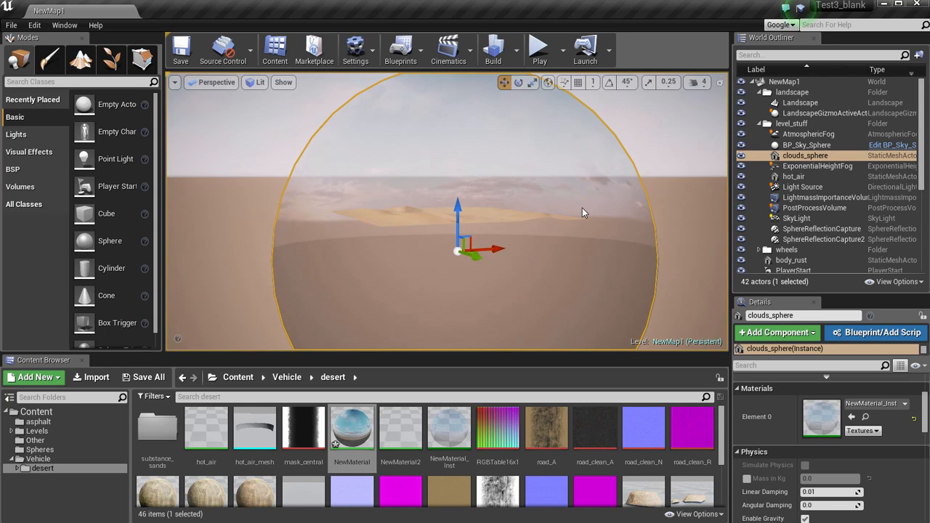
alt+drag(718, 173, 485, 226)
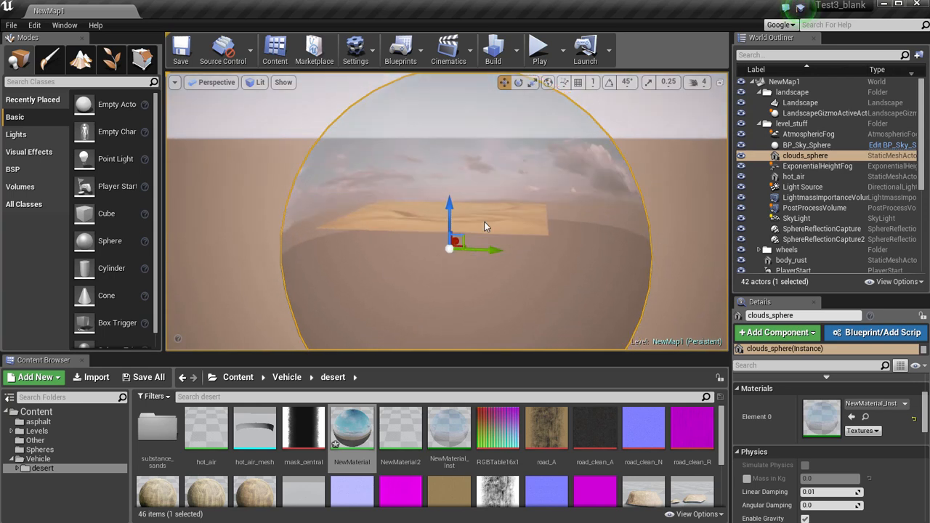
click(505, 208)
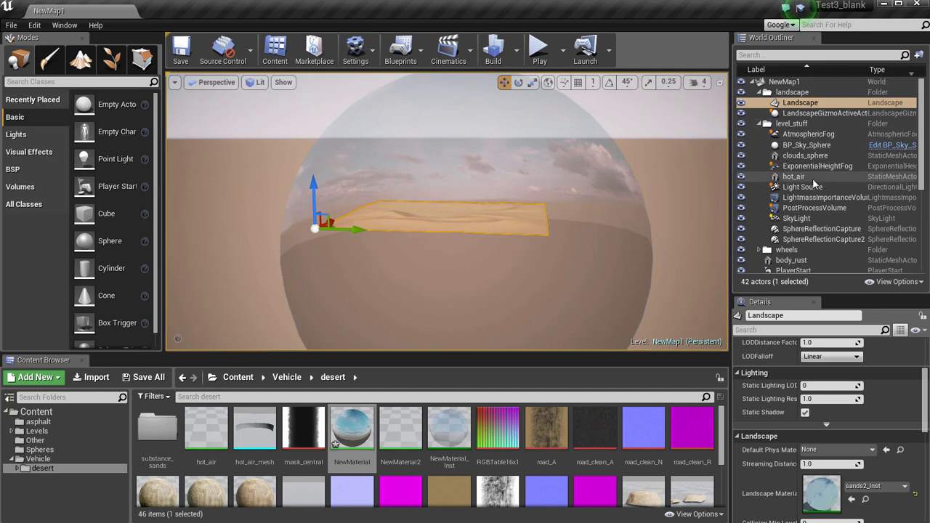
Focus on the PlayerStart actor and view the clouds above the dunes from ground level.
scroll(806, 218, down, 2)
click(810, 234)
double_click(792, 240)
alt+drag(463, 216, 177, 205)
right_drag(472, 236, 651, 174)
Open the NewMaterial_Inst material instance and place its window beside the level's view of the sky.
click(454, 436)
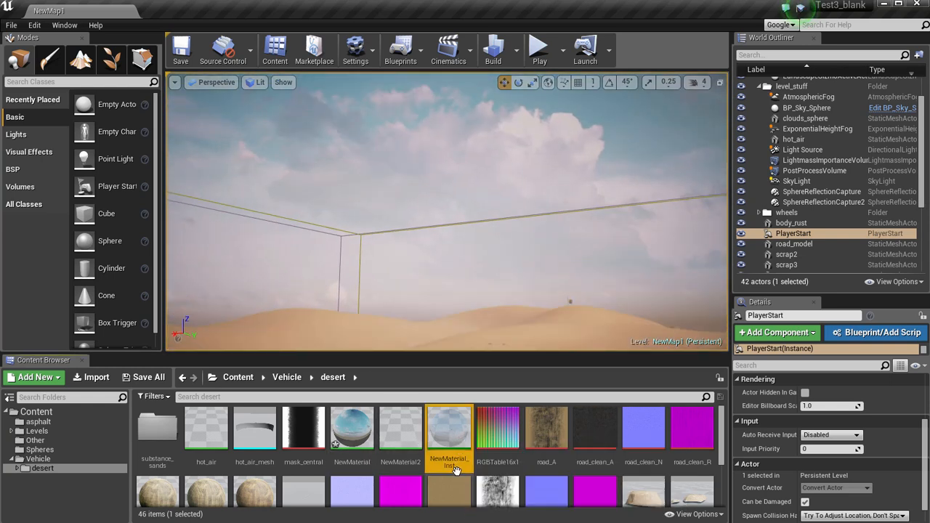
double_click(459, 449)
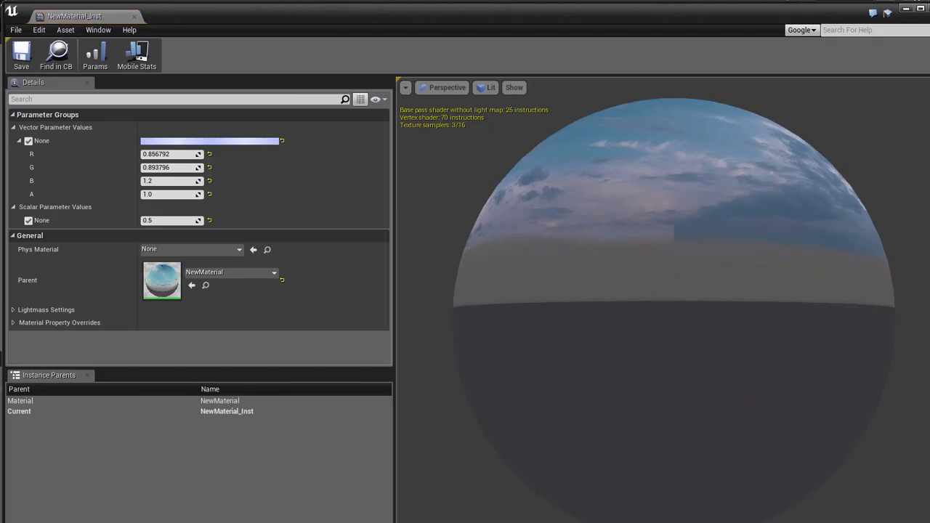
drag(5, 9, 572, 155)
drag(725, 172, 725, 131)
right_drag(390, 206, 742, 196)
right_click(369, 215)
Set the scalar opacity parameter of NewMaterial_Inst to about 1.25 and check the clouds in the level.
mouse_move(720, 257)
mouse_down()
mouse_move(722, 279)
mouse_move(723, 264)
mouse_up()
drag(680, 326, 730, 328)
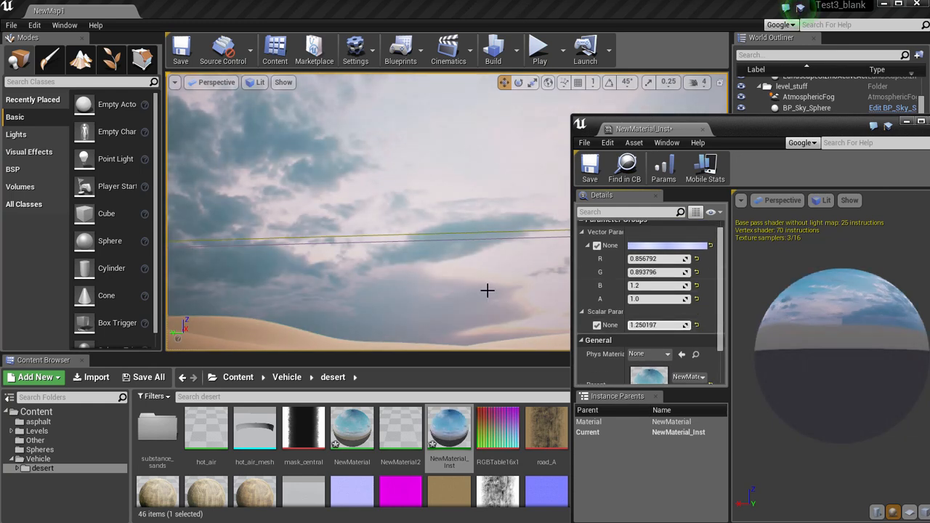
mouse_move(451, 274)
right_down()
mouse_move(292, 276)
mouse_move(436, 284)
right_up()
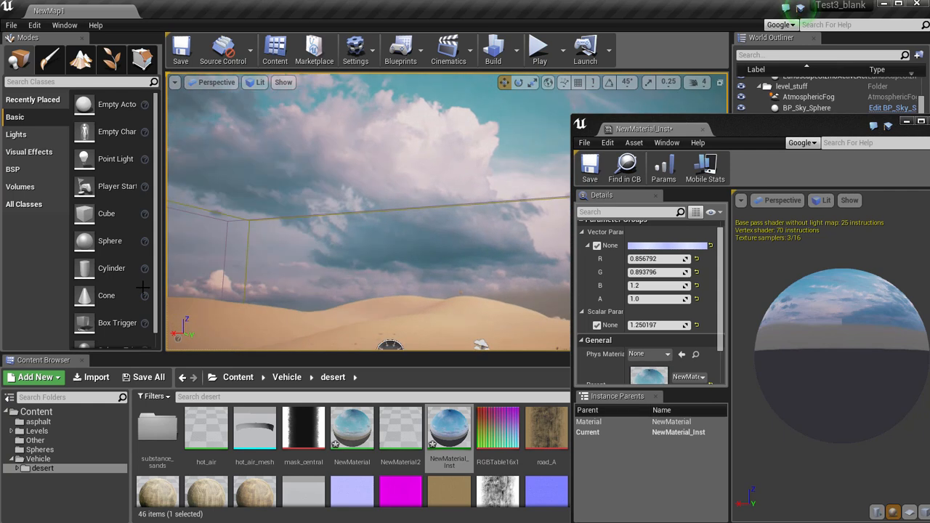
Try the scalar opacity parameter of NewMaterial_Inst at about -1.25 and at 0, checking the clouds in the level.
drag(686, 325, 665, 324)
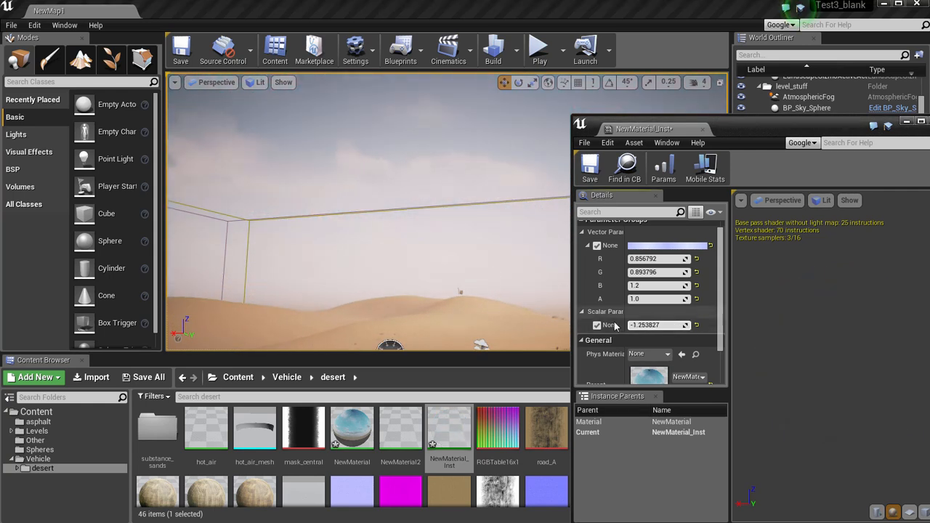
click(672, 325)
text(0)
key(Return)
right_drag(419, 214, 624, 190)
right_drag(413, 163, 873, 174)
mouse_move(418, 217)
right_down()
mouse_move(423, 269)
mouse_move(418, 218)
right_up()
right_click(418, 217)
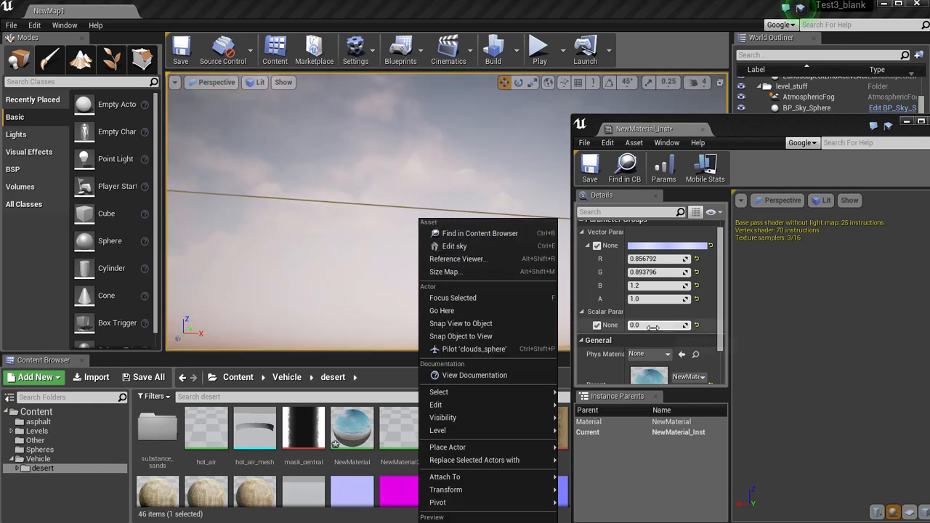
Set the scalar opacity parameter of NewMaterial_Inst to 0.5, check the sky, and close the material instance.
click(648, 326)
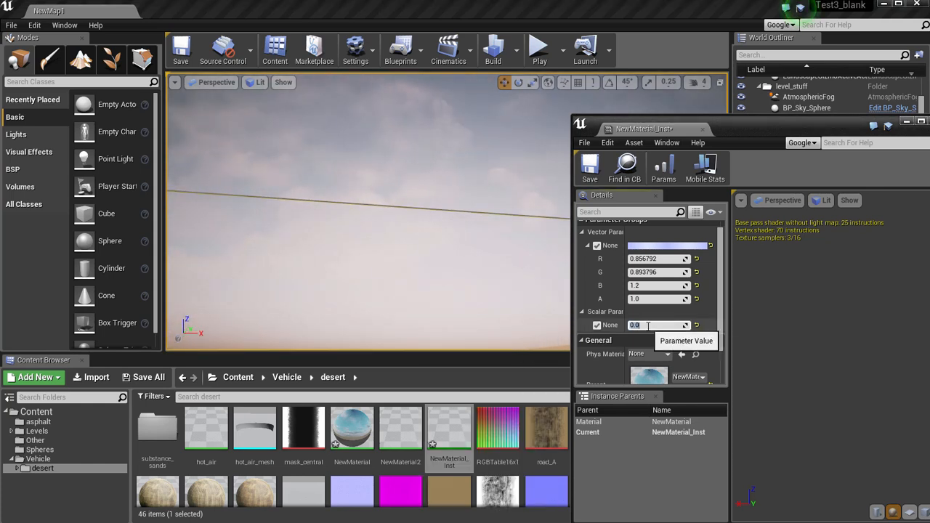
text(0.5)
key(Return)
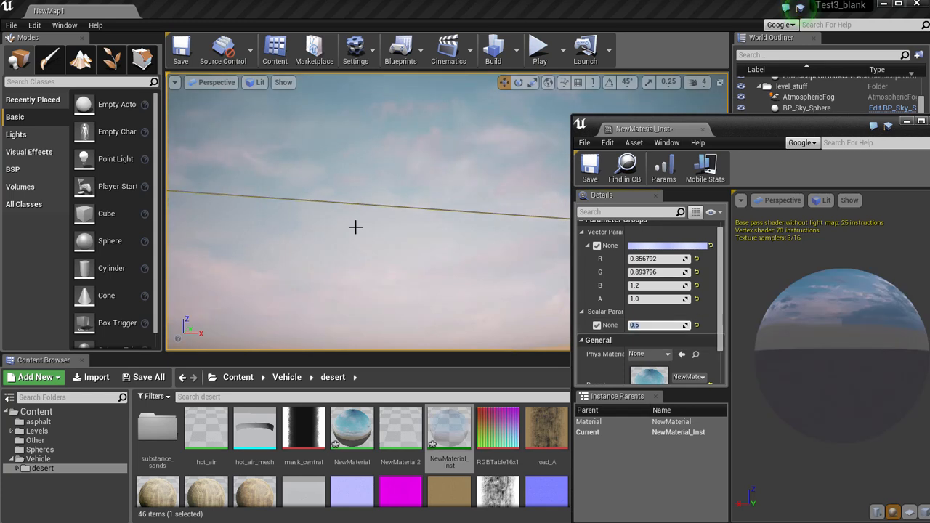
right_drag(327, 237, 328, 283)
right_drag(391, 246, 391, 211)
right_click(391, 247)
drag(805, 130, 652, 117)
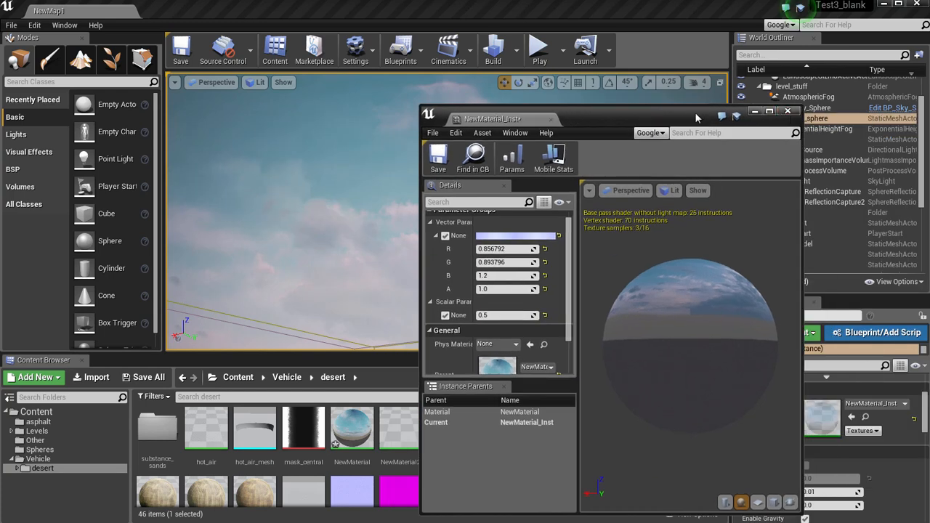
click(789, 112)
Move the level view inside the car and examine its seats, floor and dashboard.
right_drag(388, 240, 400, 298)
key(g)
right_drag(441, 226, 323, 251)
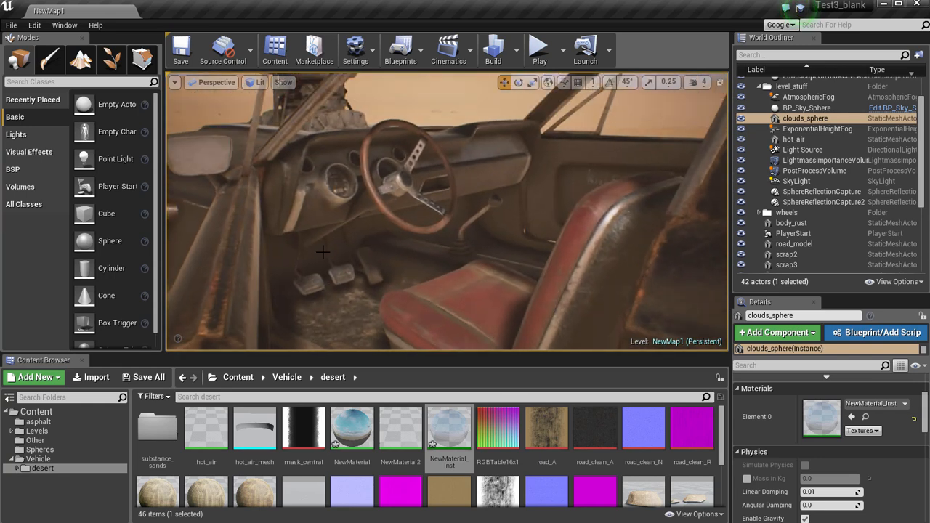
right_drag(448, 218, 513, 263)
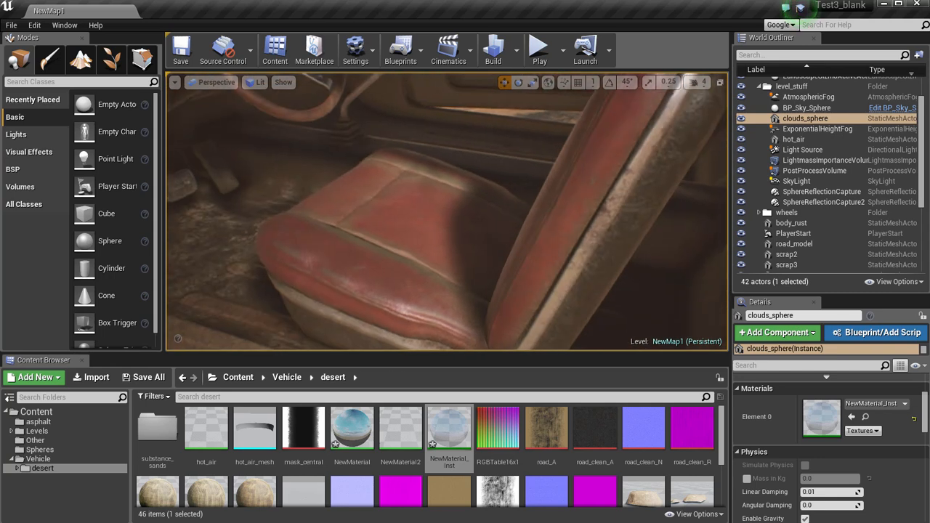
right_drag(447, 211, 581, 211)
right_drag(446, 211, 469, 218)
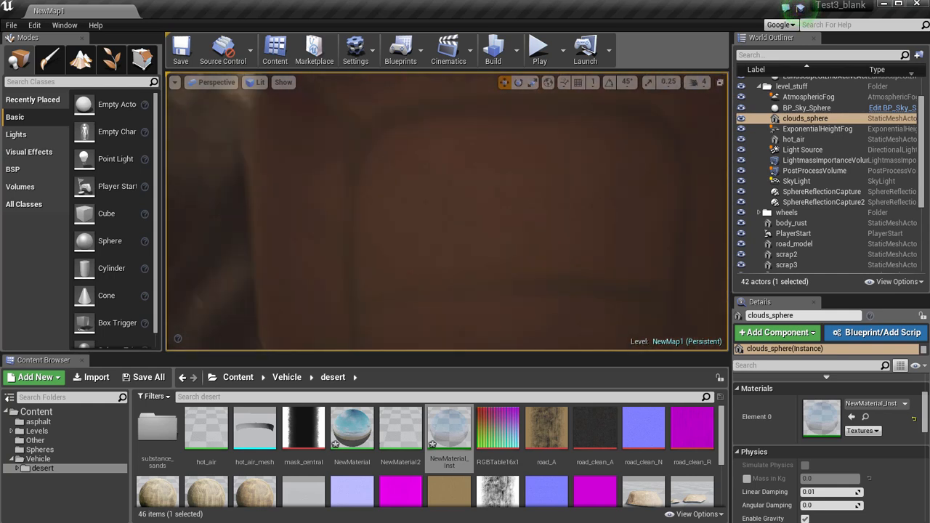
right_drag(468, 218, 508, 247)
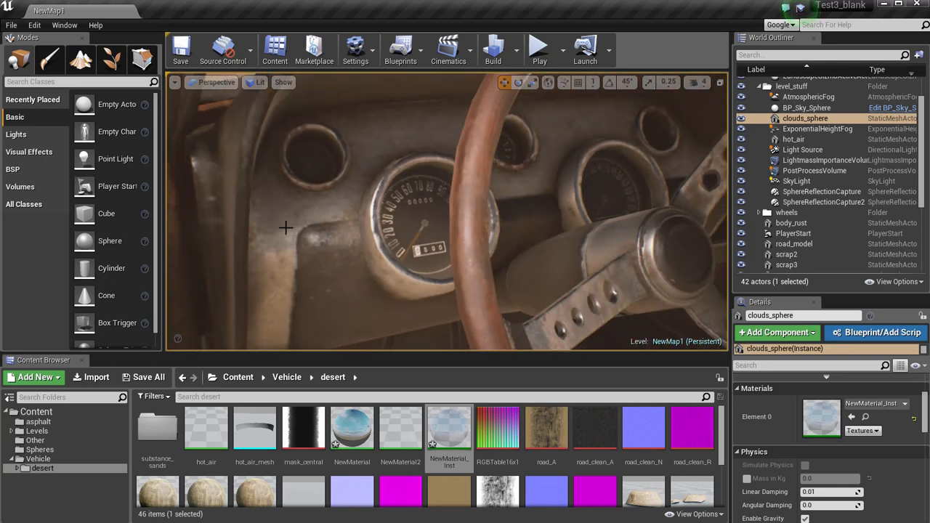
Select vehicle1 and frame the round gauges behind the steering wheel.
right_click(448, 217)
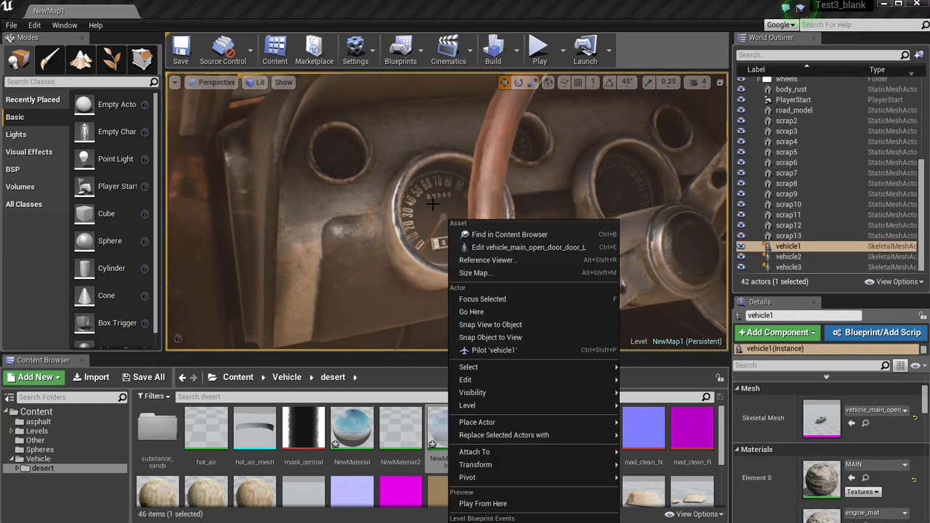
key(Escape)
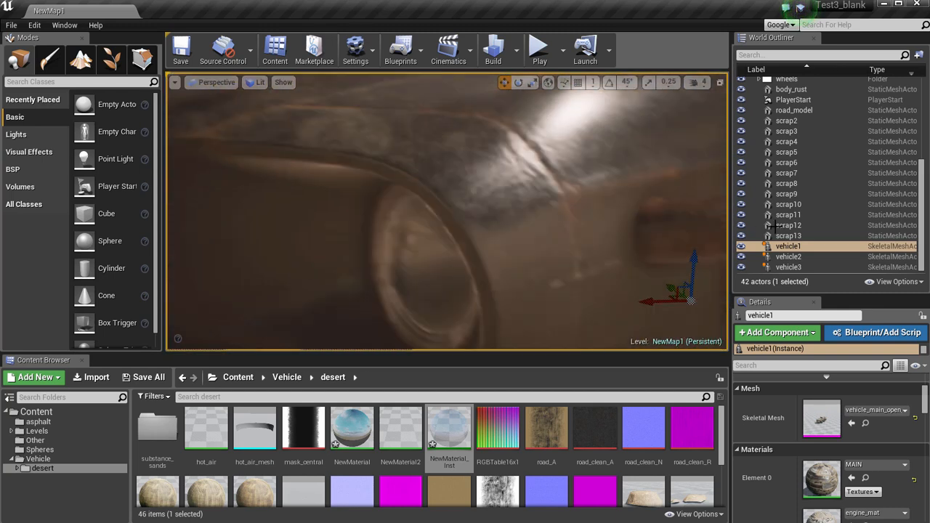
right_drag(830, 223, 349, 248)
right_click(448, 235)
click(433, 215)
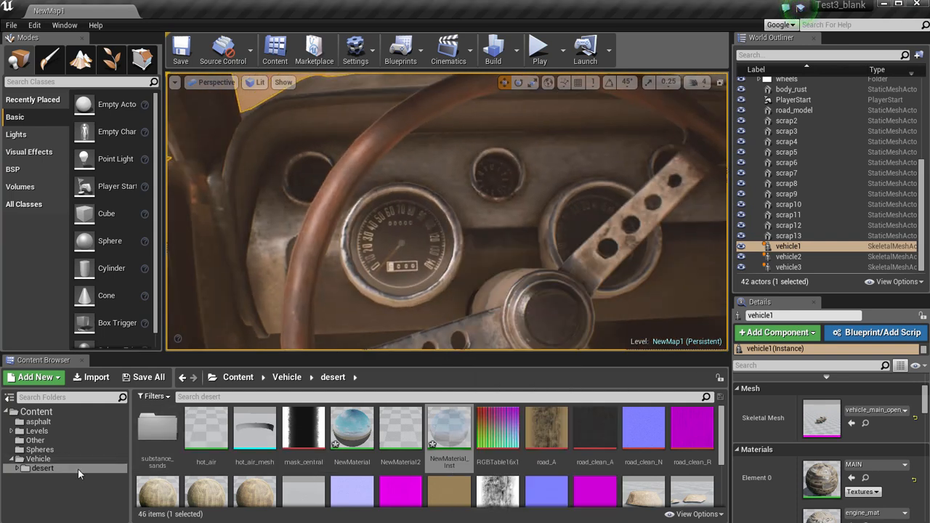
Search the whole Content folder for "clock" assets.
scroll(391, 443, down, 3)
scroll(396, 444, up, 3)
click(220, 397)
text(clok)
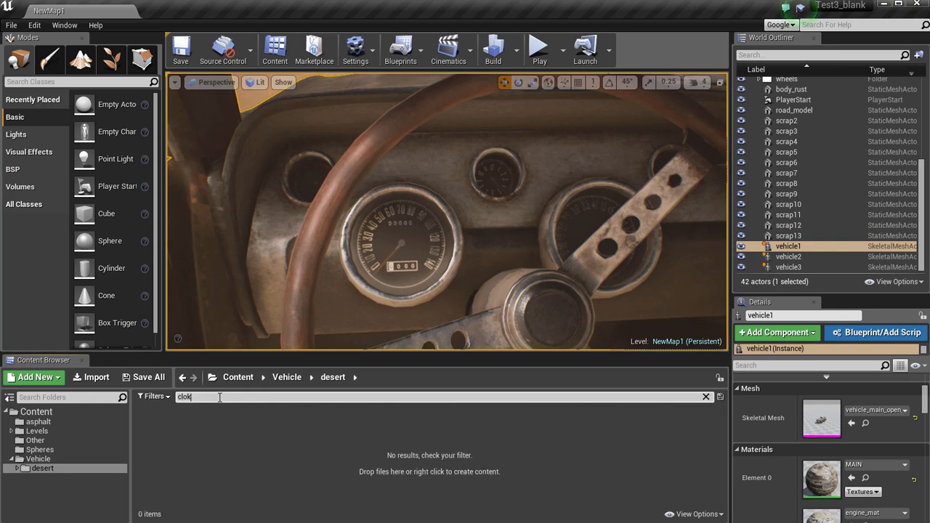
click(37, 412)
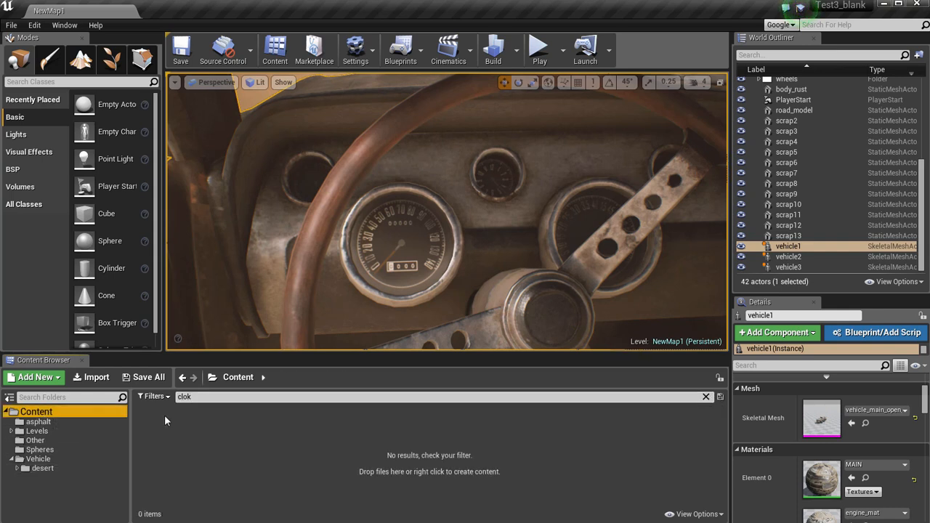
click(202, 397)
key(BackSpace)
key(BackSpace)
key(BackSpace)
key(BackSpace)
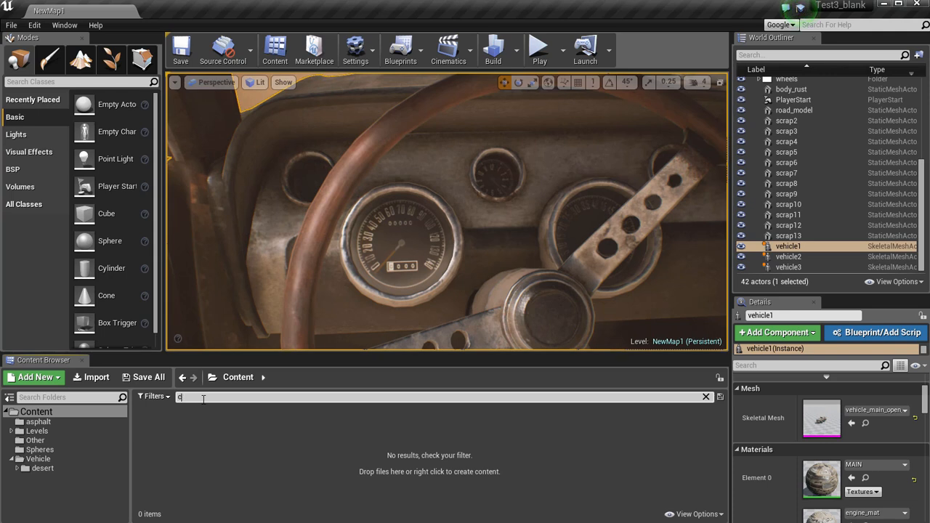
text(clock)
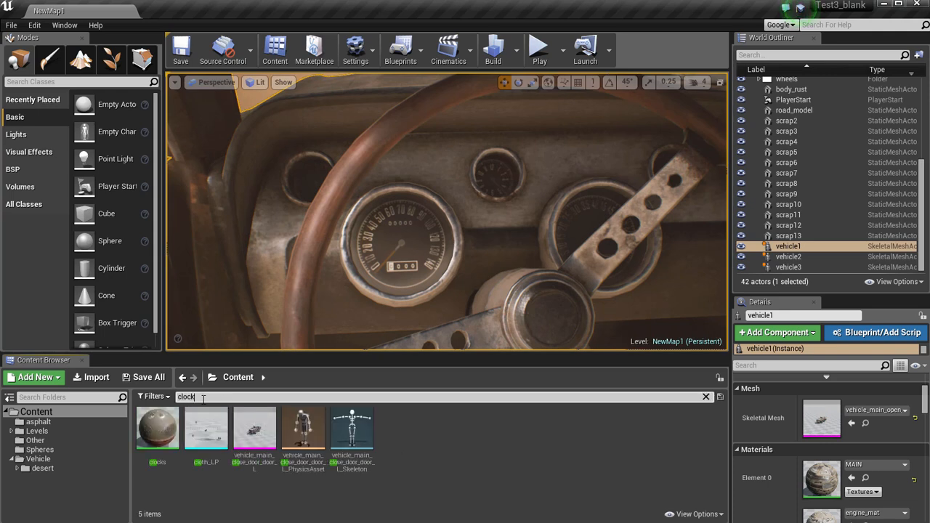
Open the clocks material and enlarge its editor window over the level view.
double_click(158, 431)
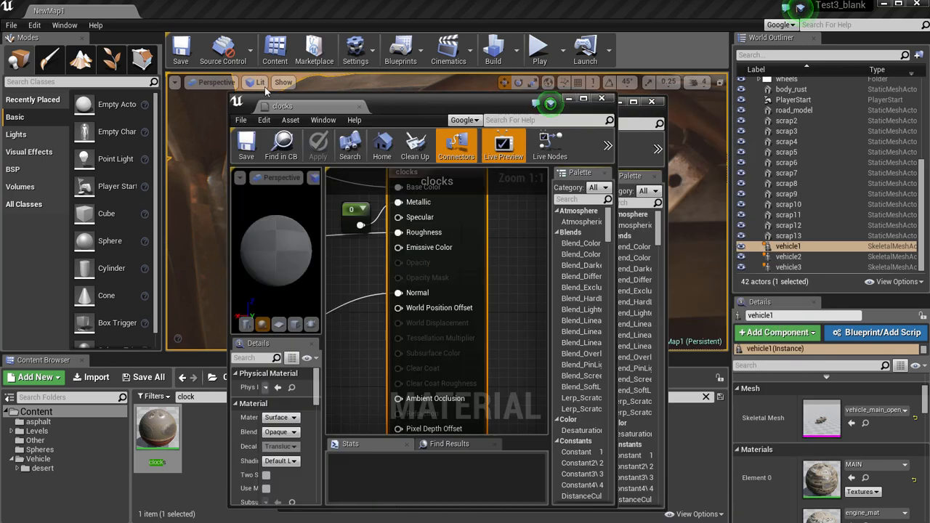
drag(276, 102, 63, 60)
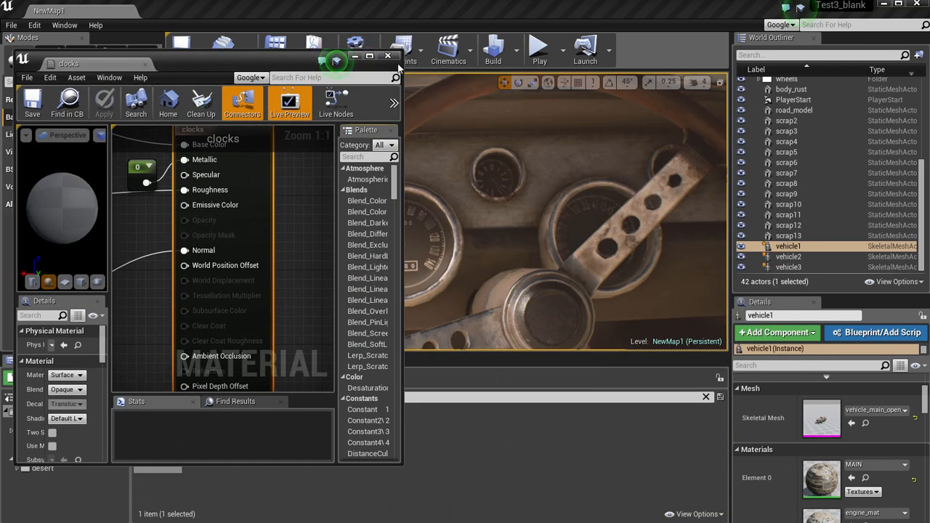
drag(402, 66, 821, 66)
Examine the texture samples feeding the clocks material, including the lights_R sample connected to Roughness.
right_drag(482, 219, 618, 244)
scroll(618, 245, down, 2)
right_drag(424, 150, 483, 190)
scroll(483, 190, up, 2)
right_drag(432, 240, 409, 153)
click(425, 224)
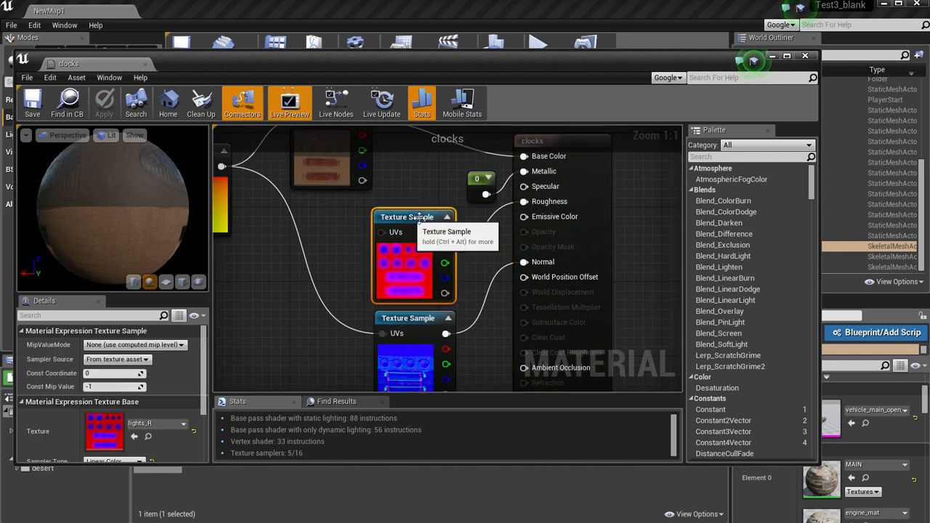
right_drag(481, 287, 482, 321)
click(419, 264)
right_drag(479, 272, 531, 316)
right_click(531, 316)
Inspect the BumpOffset node and shift it slightly beside its 0.1 and 0.07 constants.
right_drag(452, 243, 428, 267)
drag(365, 200, 446, 197)
right_drag(514, 265, 616, 221)
right_drag(407, 186, 549, 185)
click(411, 213)
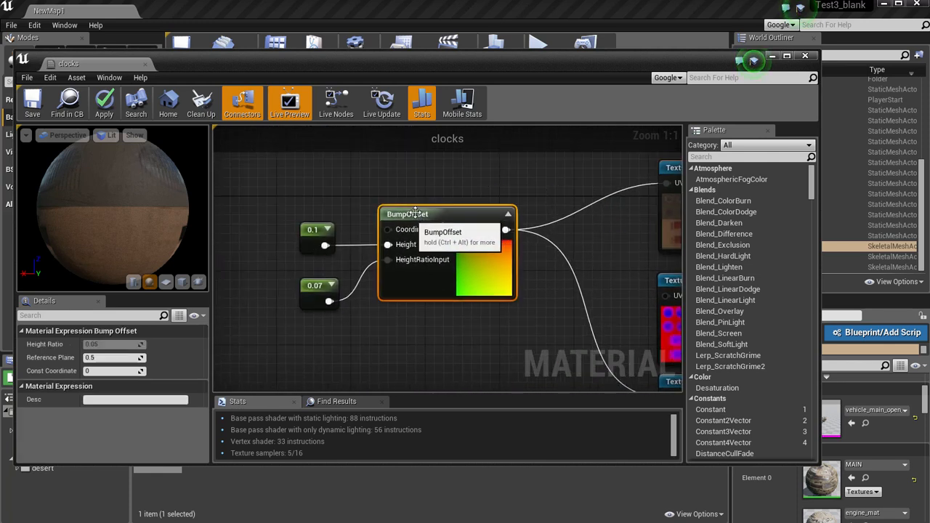
drag(413, 212, 412, 229)
right_drag(412, 223, 392, 191)
Rotate and enlarge the material preview sphere to examine the depth effect on the gauge dial.
drag(109, 201, 189, 193)
drag(123, 167, 98, 153)
scroll(125, 182, up, 5)
drag(143, 191, 141, 238)
drag(121, 237, 132, 217)
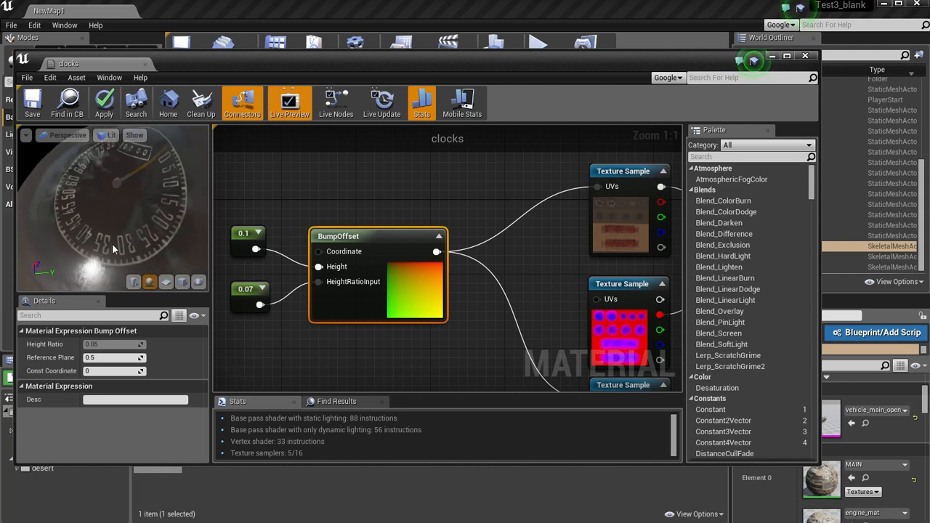
drag(122, 227, 107, 217)
scroll(362, 173, down, 1)
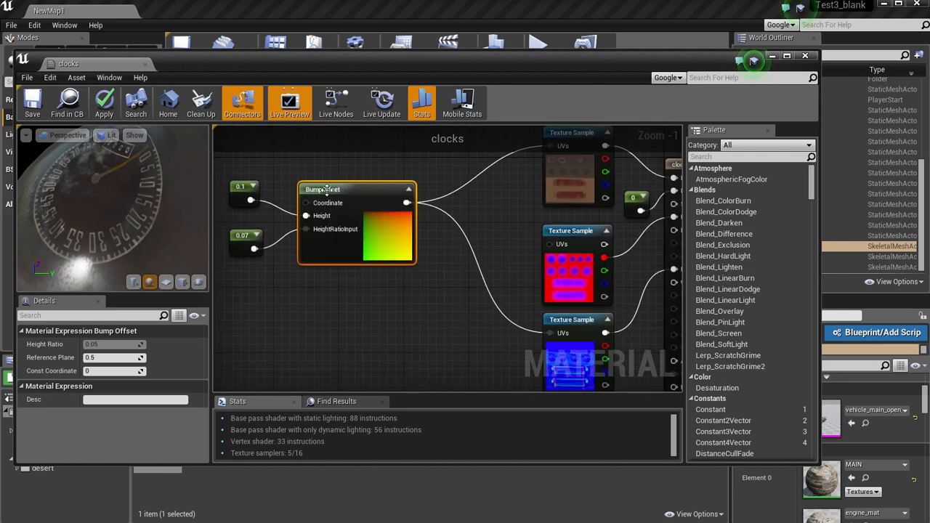
Inspect the BumpOffset's two height constants and the base color and roughness texture samples.
drag(250, 189, 233, 187)
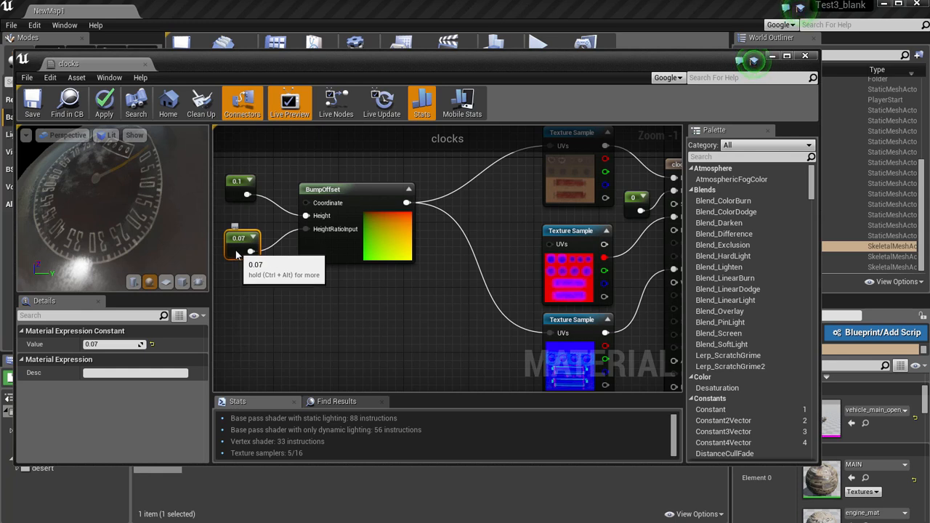
right_drag(416, 320, 353, 356)
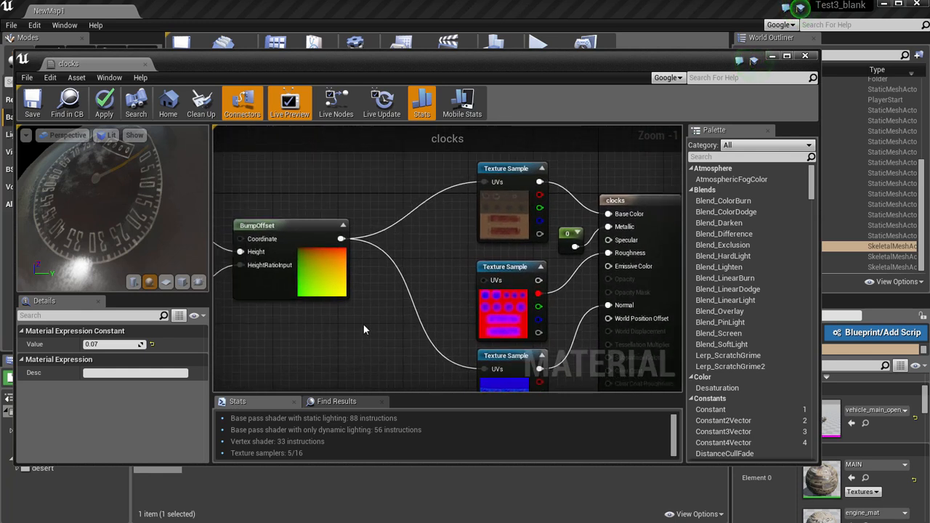
click(506, 171)
right_drag(463, 251, 417, 285)
click(500, 306)
click(494, 292)
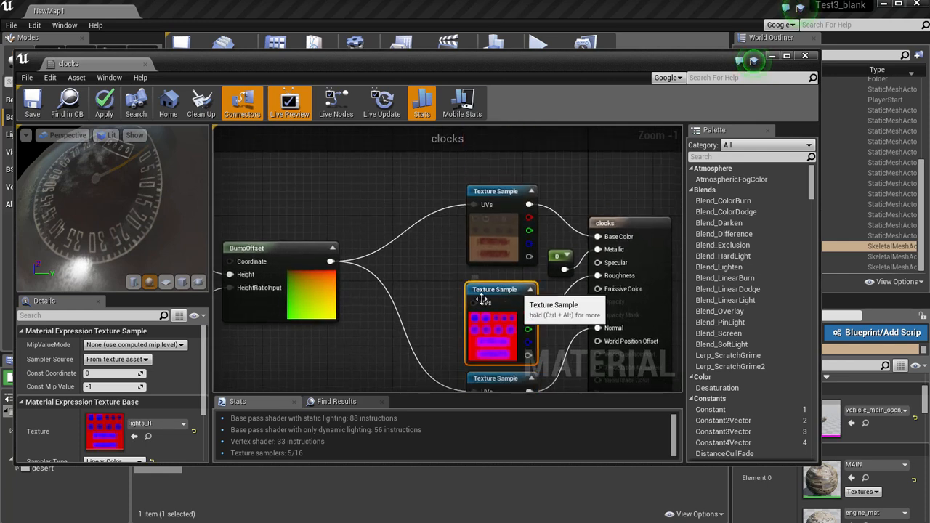
Check the gauge dial from other angles in the preview and close the clocks material.
mouse_move(130, 222)
mouse_down()
mouse_move(111, 213)
mouse_move(112, 190)
mouse_move(128, 202)
mouse_move(107, 198)
mouse_move(143, 219)
mouse_up()
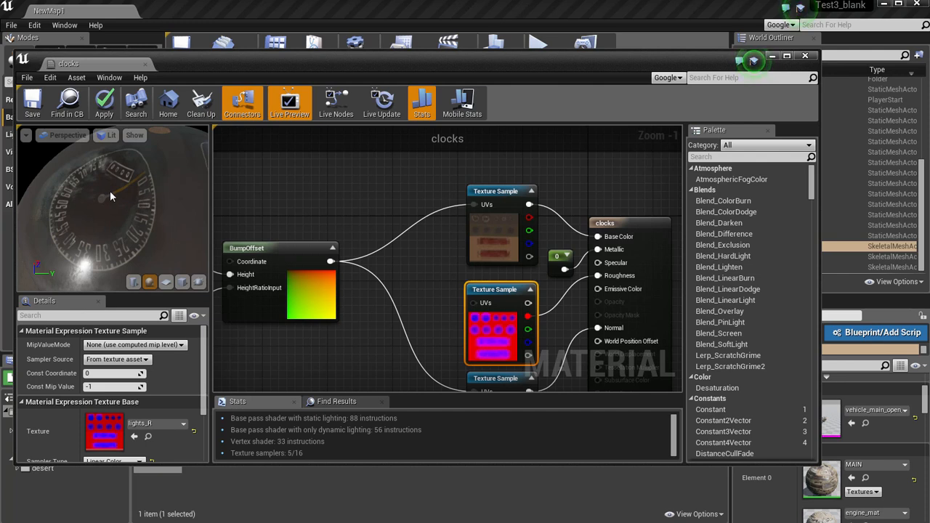
drag(82, 202, 87, 150)
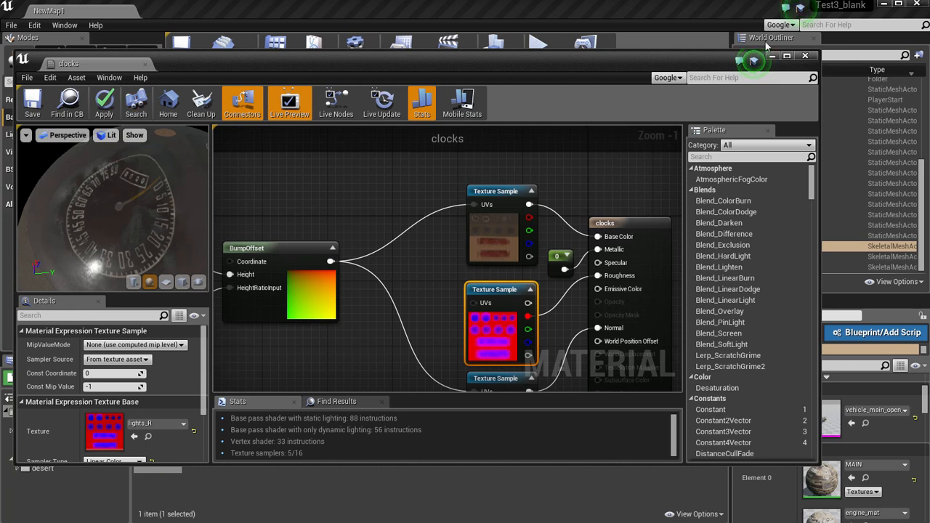
click(804, 56)
click(549, 353)
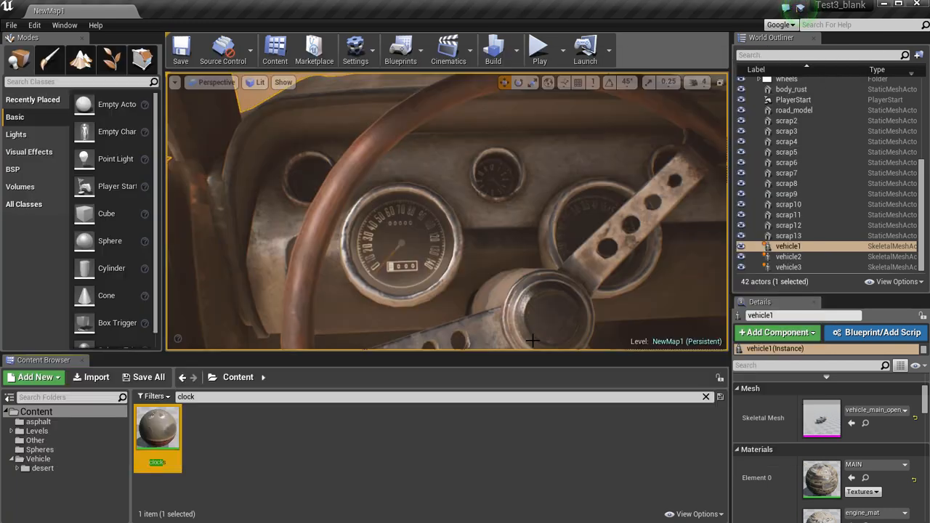
View the blanket in the back of the car and open blanket_mat by searching for "blanke".
right_drag(483, 244, 749, 282)
right_click(486, 239)
click(433, 198)
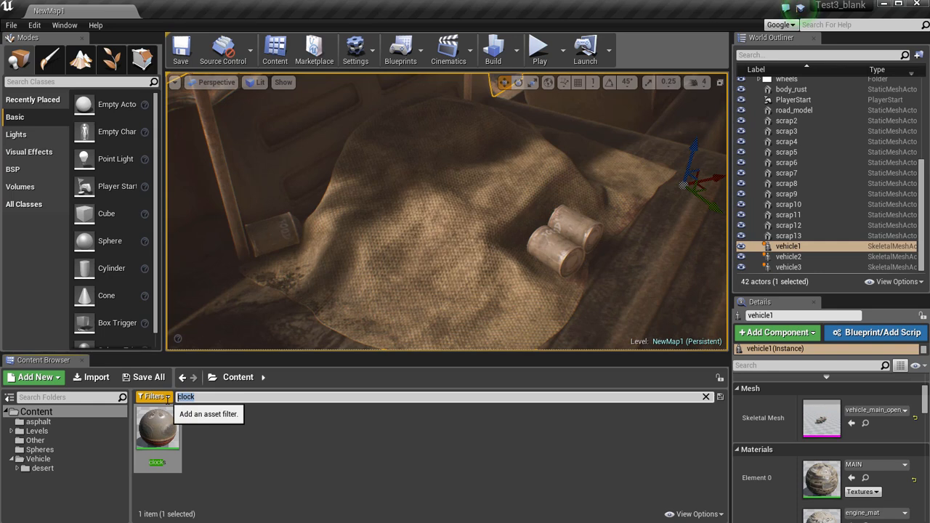
text(blanke)
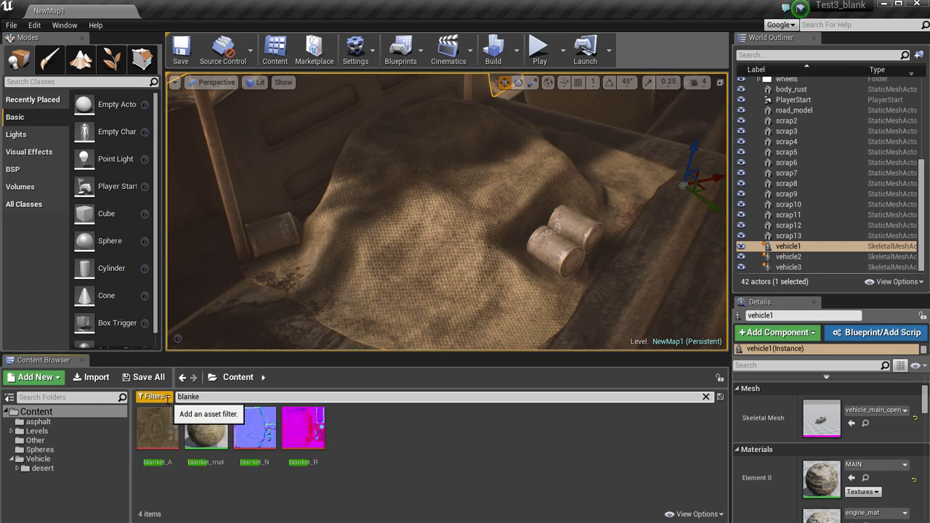
double_click(206, 421)
Examine how the three texture samples connect to blanket_mat's outputs, and close the material.
right_click(367, 279)
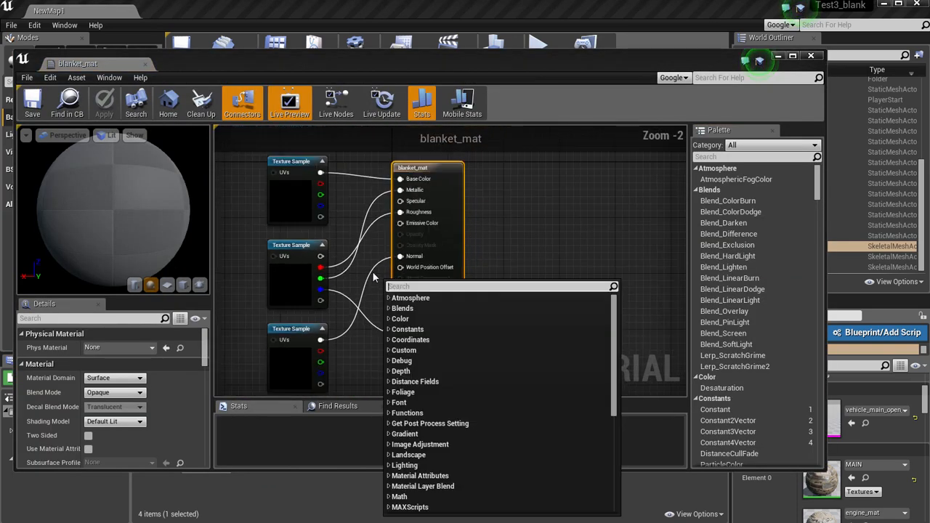
scroll(368, 280, down, 1)
click(531, 239)
right_drag(514, 274, 513, 250)
click(531, 201)
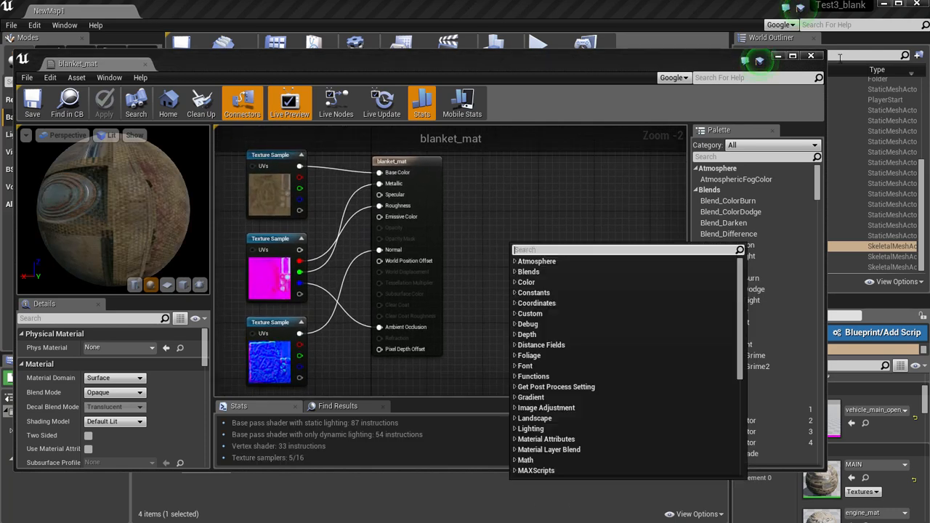
click(812, 56)
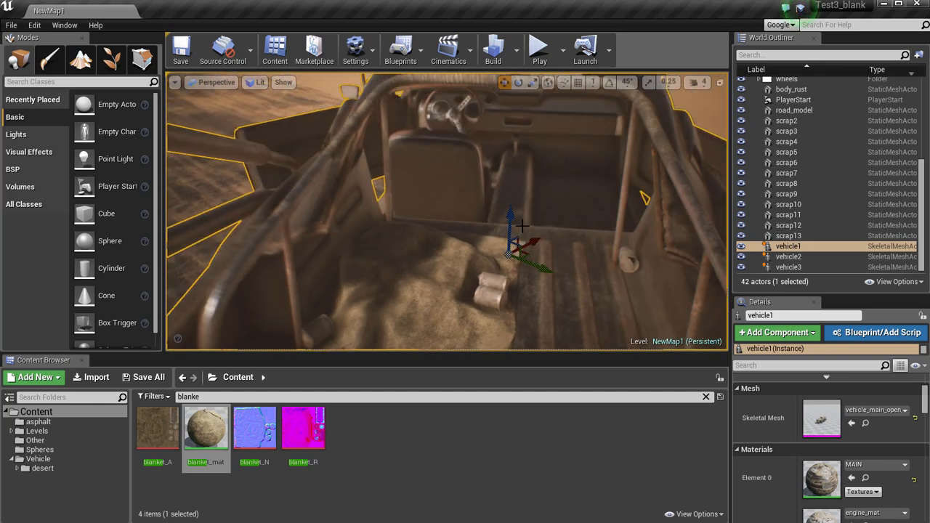
Deselect vehicle1 and view the car's hood, grille and front bumper from outside.
alt+drag(532, 220, 14, 201)
alt+drag(508, 256, 453, 247)
key(Escape)
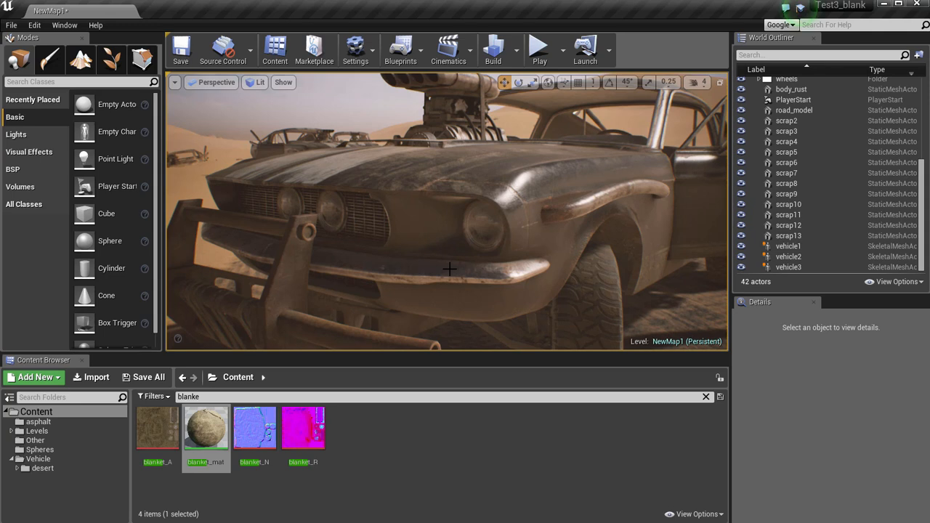
right_click(450, 269)
key(Escape)
key(Escape)
scroll(442, 277, up, 6)
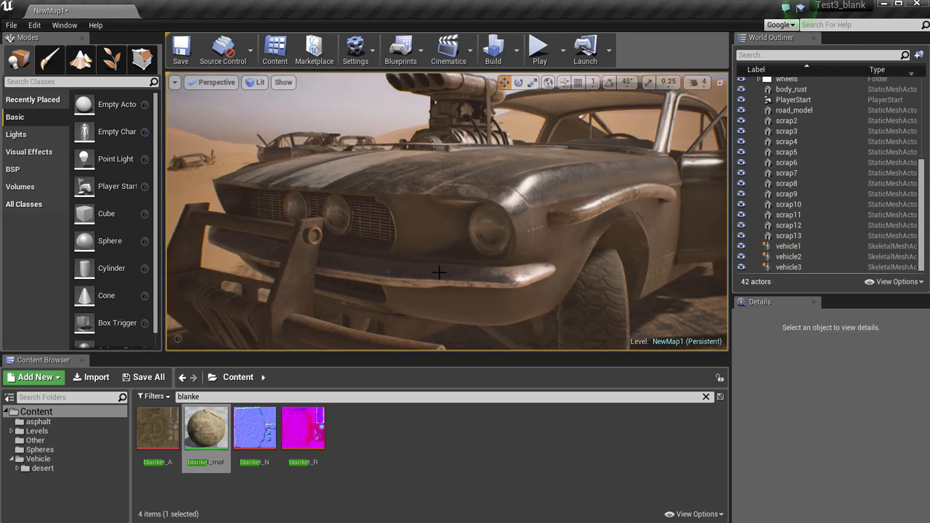
Examine the car's headlight glass up close and the reflector and bulb behind it, selecting vehicle1.
scroll(448, 276, up, 6)
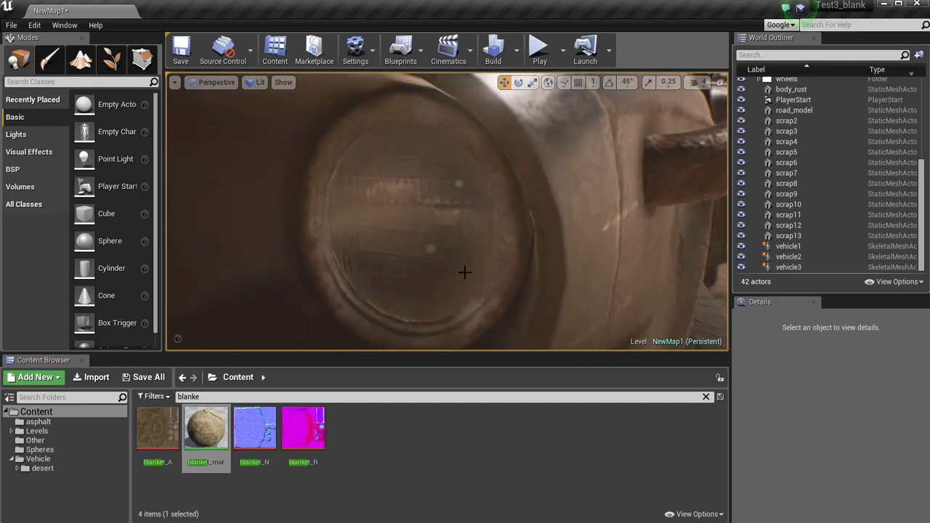
click(440, 278)
scroll(440, 275, down, 2)
scroll(433, 274, up, 2)
scroll(382, 283, down, 2)
scroll(381, 283, up, 2)
scroll(380, 283, down, 2)
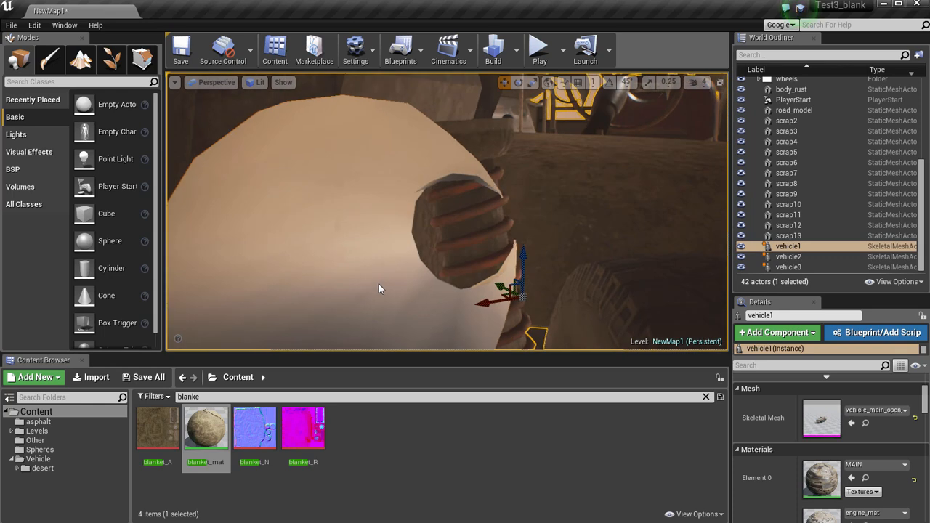
right_click(440, 276)
click(340, 226)
scroll(361, 227, up, 2)
right_drag(362, 227, 398, 223)
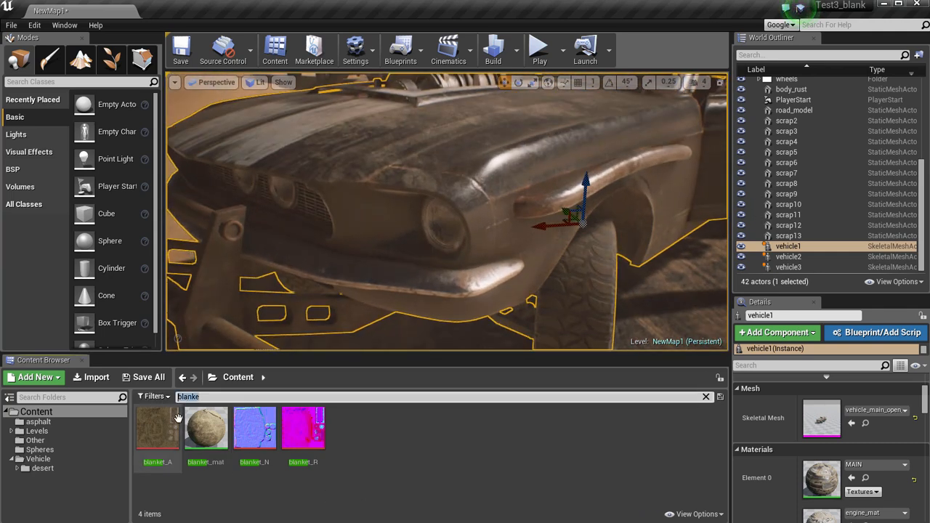
Clear the asset search and open the lights_inside_mat material from the Vehicle folder.
key(BackSpace)
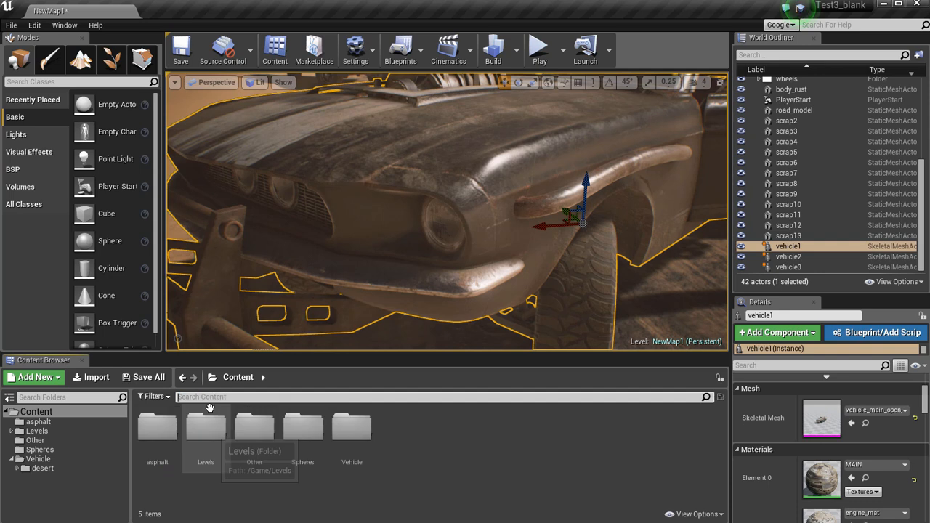
click(39, 459)
scroll(654, 465, down, 2)
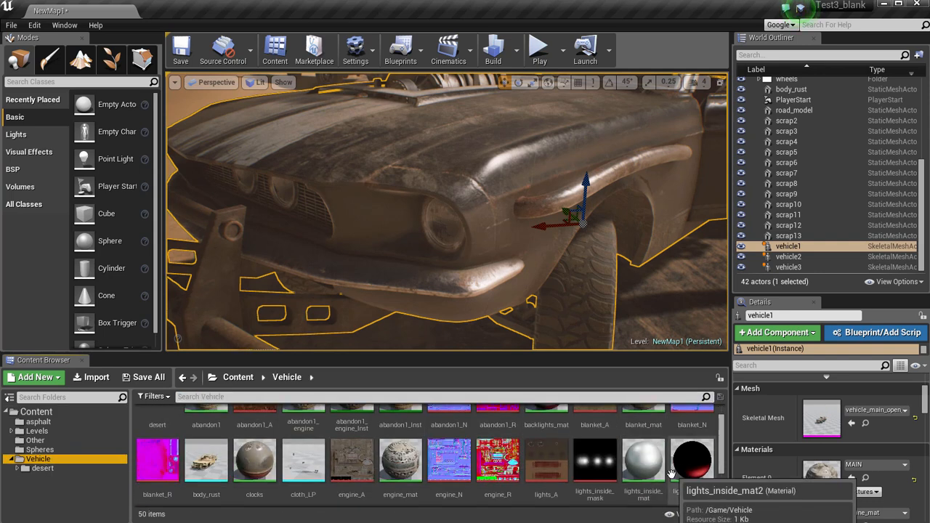
scroll(671, 473, down, 1)
click(644, 445)
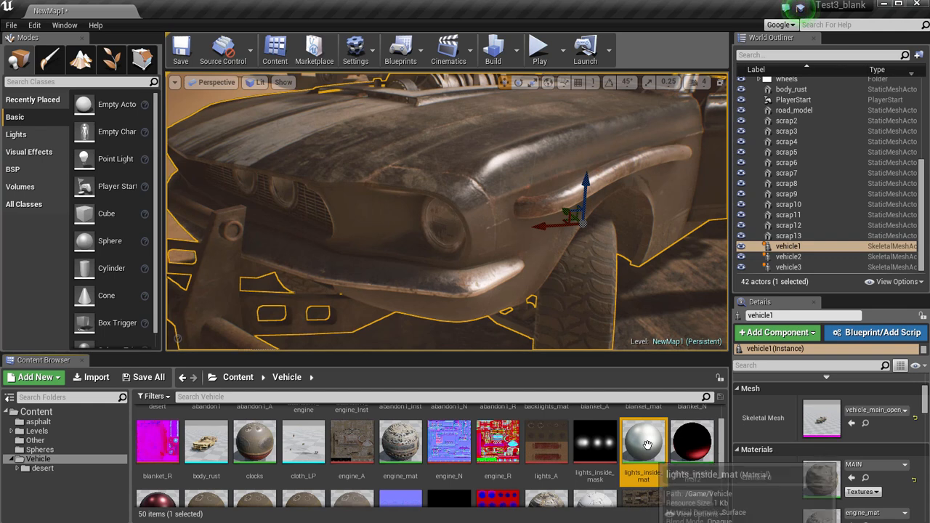
double_click(647, 445)
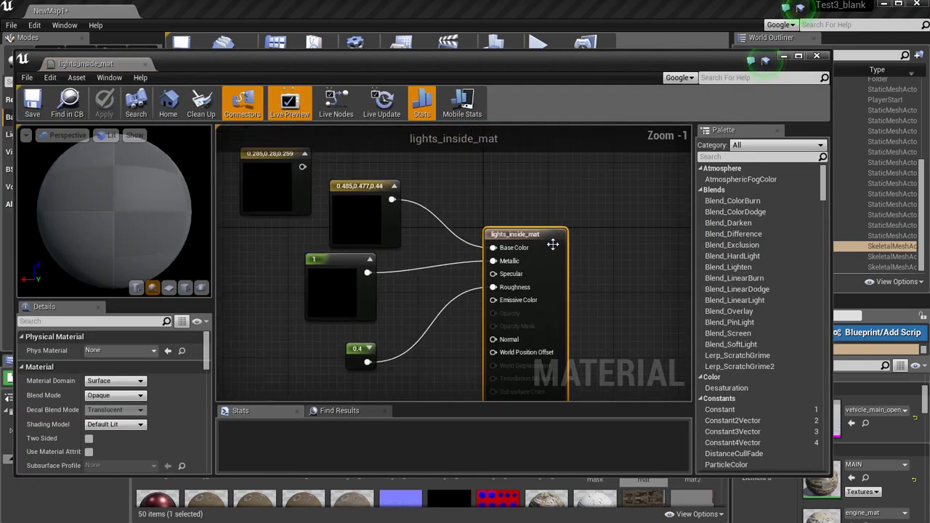
Delete the unconnected 0.285,0.28,0.259 colour constant and align the base colour and metallic constant nodes in a column.
click(295, 168)
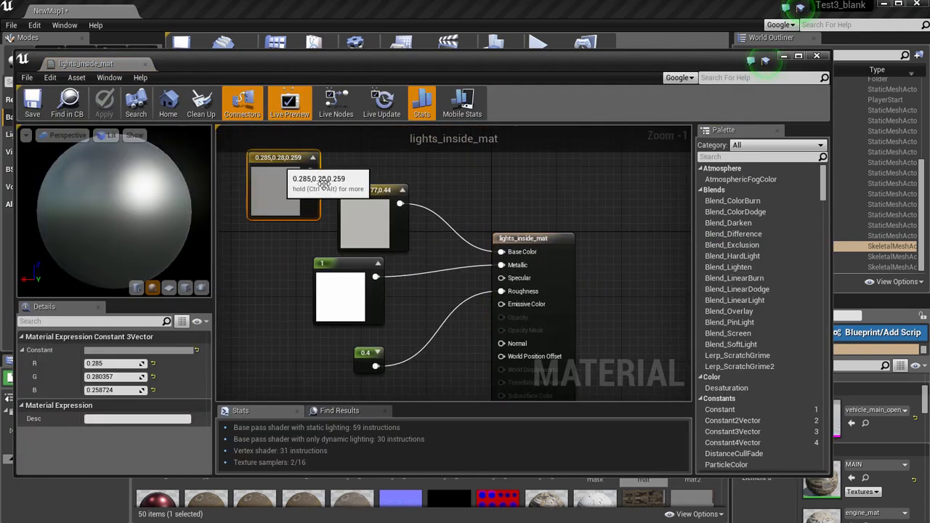
key(Delete)
right_drag(400, 208, 376, 190)
drag(347, 174, 332, 175)
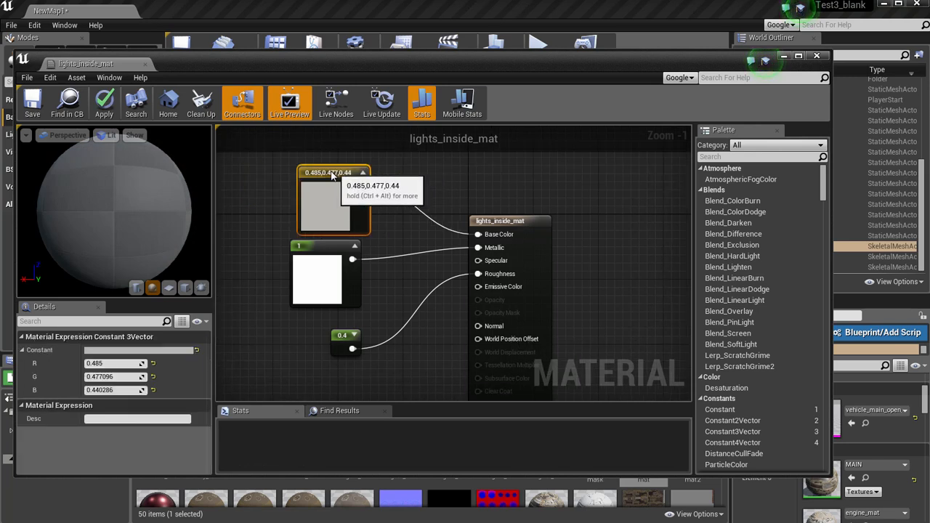
drag(322, 245, 320, 256)
click(316, 175)
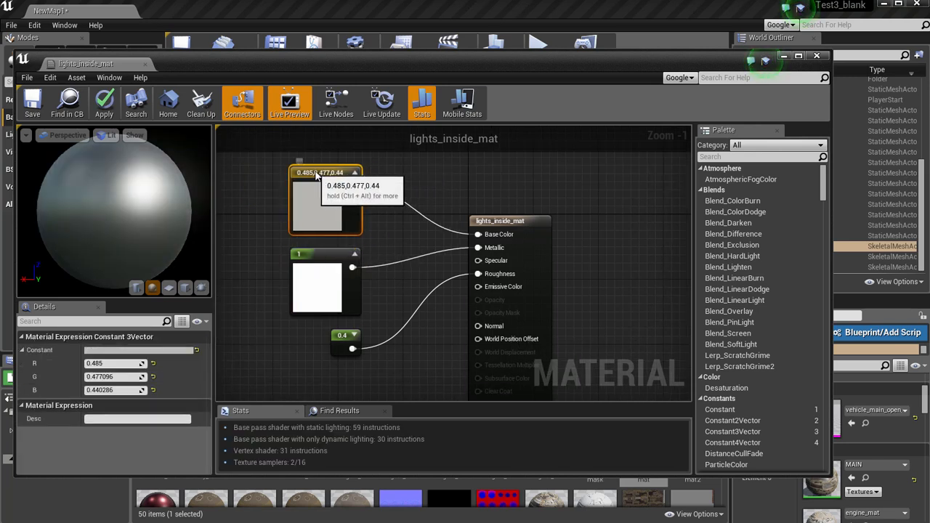
Inspect the metallic and roughness constants and the preview reflections, and close lights_inside_mat without applying changes.
click(319, 258)
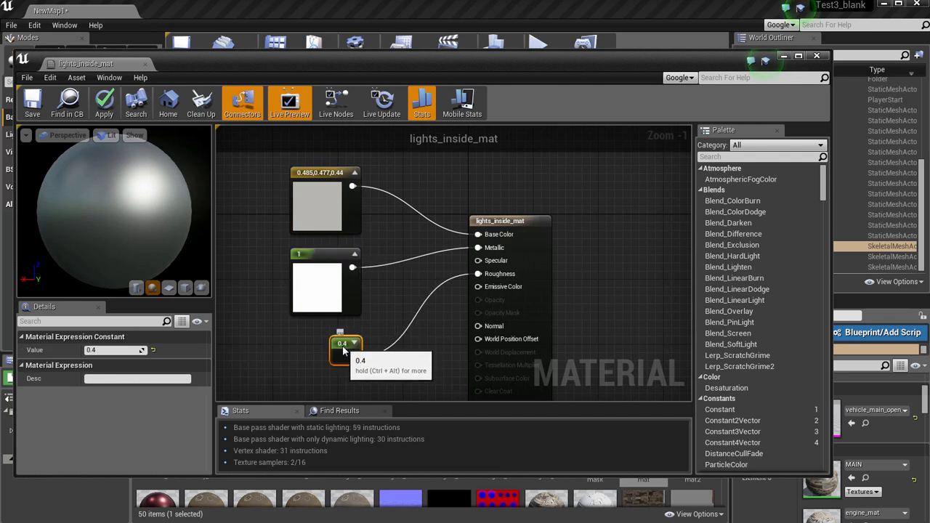
drag(142, 217, 219, 295)
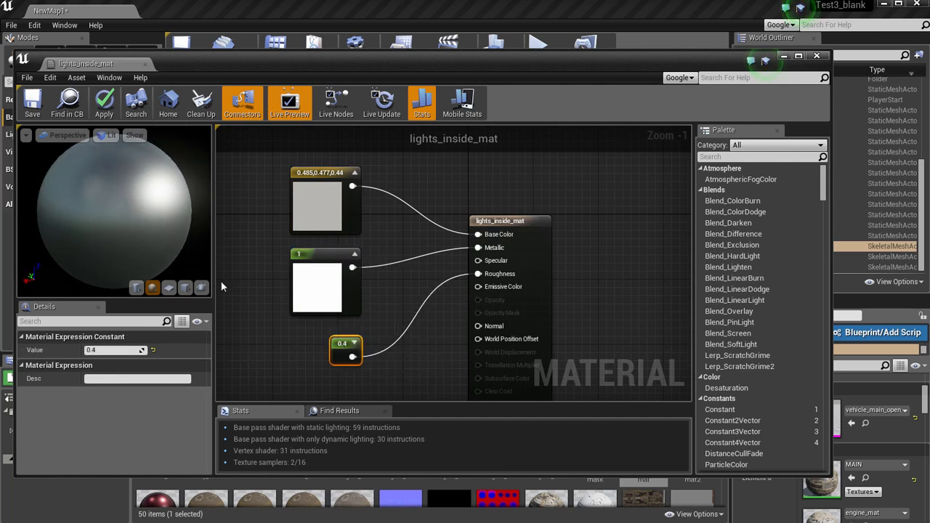
drag(143, 249, 164, 182)
drag(83, 126, 298, 168)
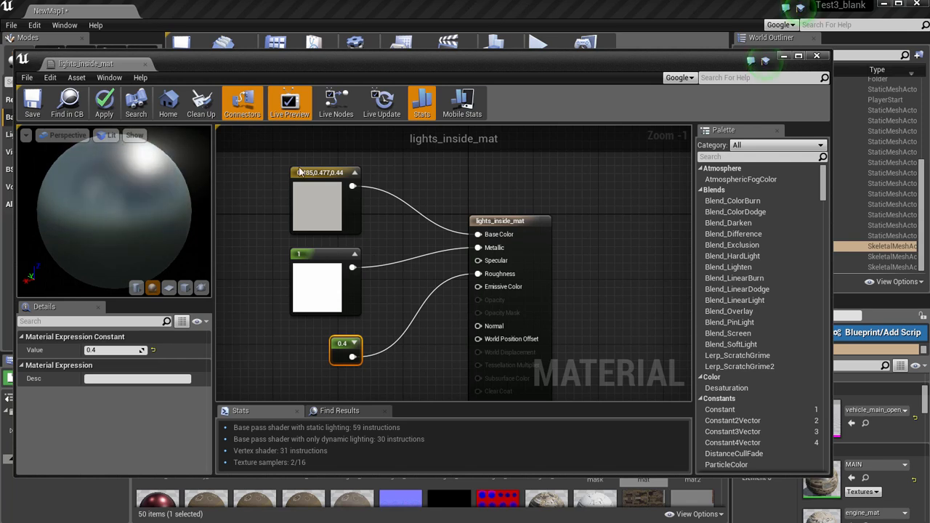
click(817, 57)
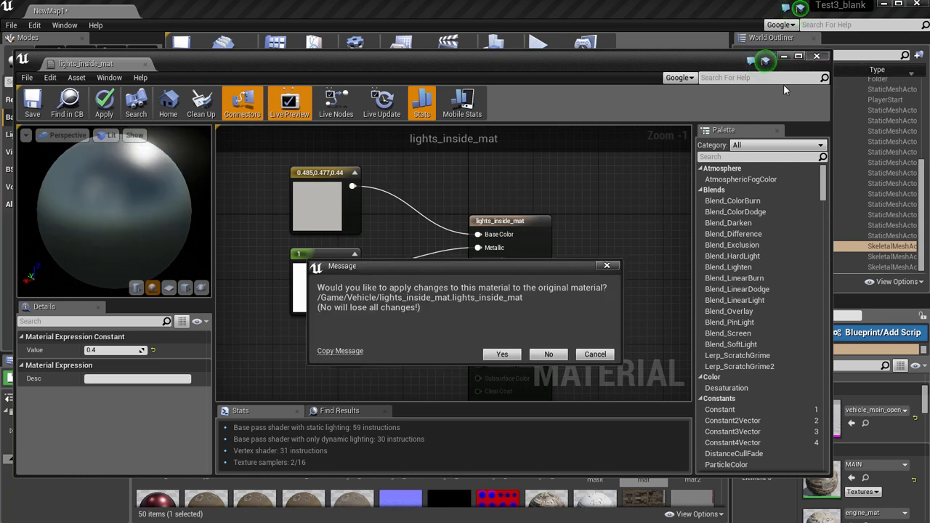
click(548, 354)
Widen the viewport and view the car's front lights and the red taillight at its rear.
right_drag(592, 263, 278, 225)
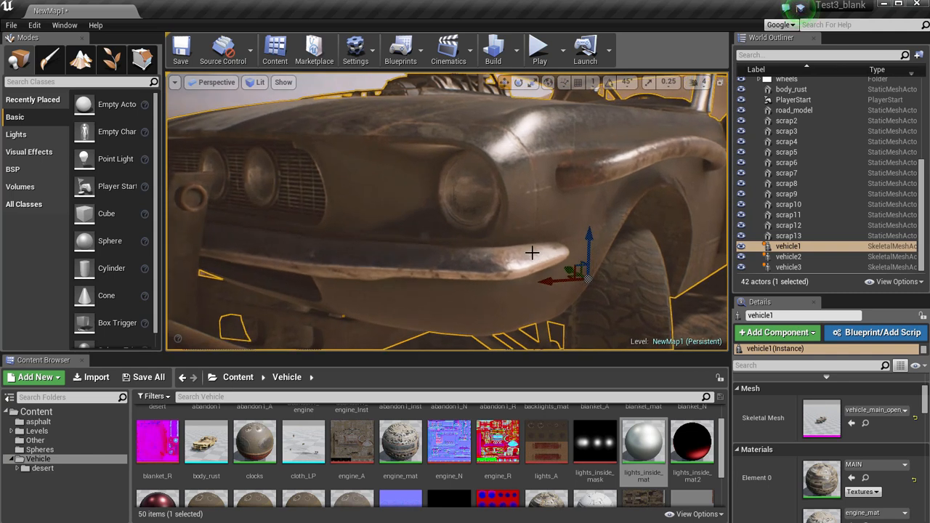
right_click(591, 262)
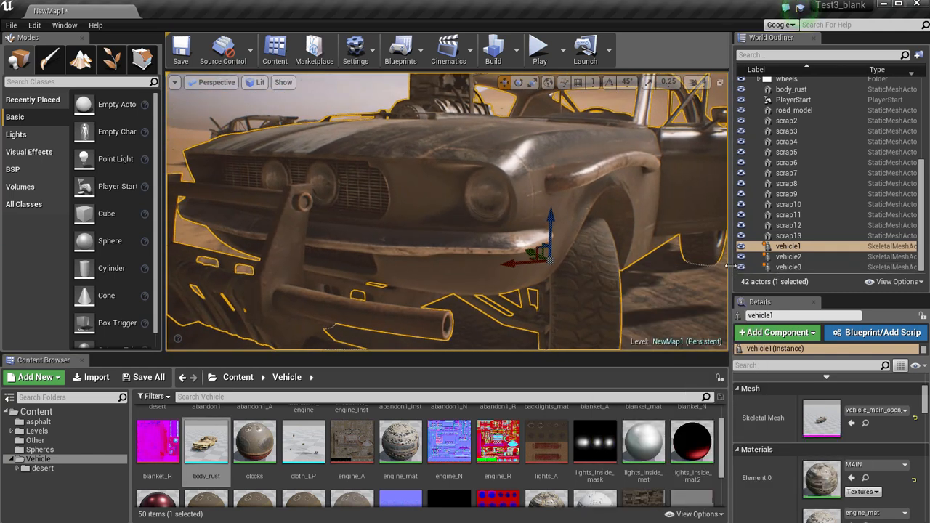
drag(730, 266, 831, 266)
right_drag(714, 222, 388, 218)
right_click(736, 219)
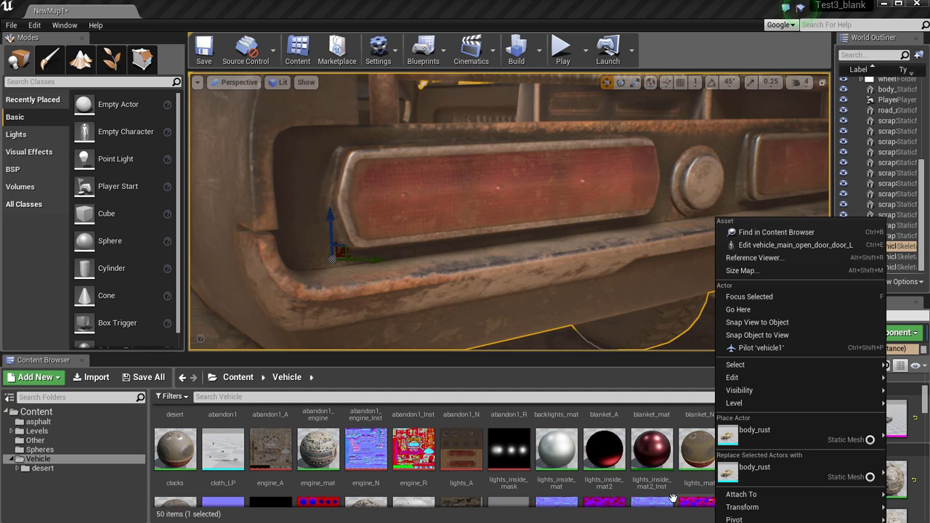
Open the lights_inside_mat2_Inst instance and place its narrowed window beside the taillight view.
click(657, 461)
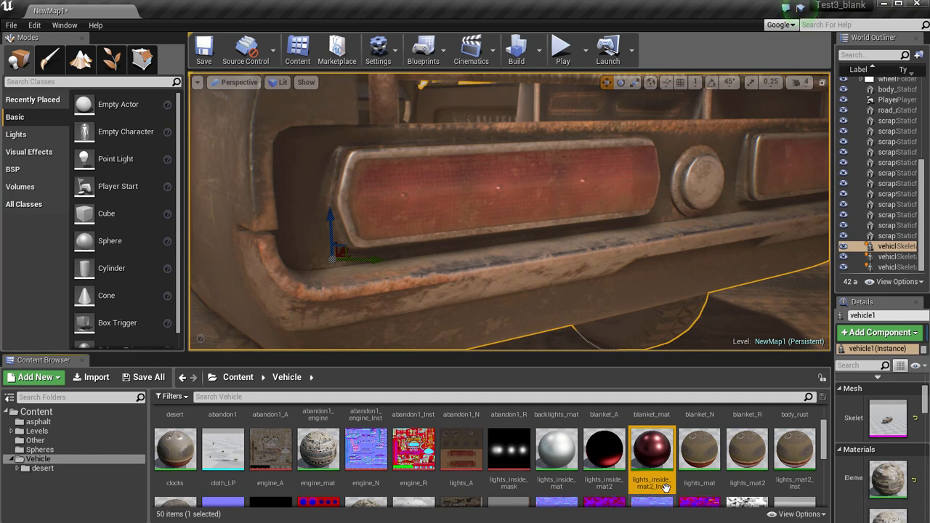
double_click(652, 485)
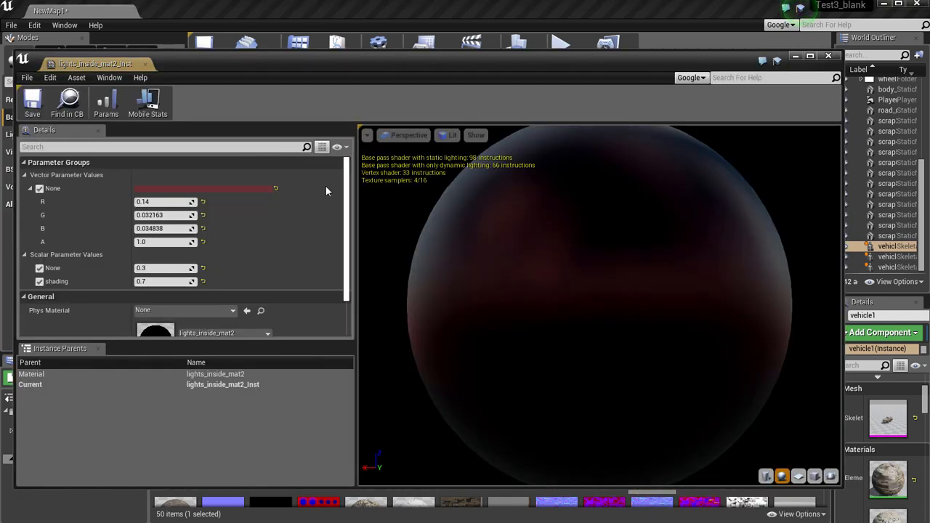
drag(16, 151, 494, 151)
drag(842, 134, 912, 133)
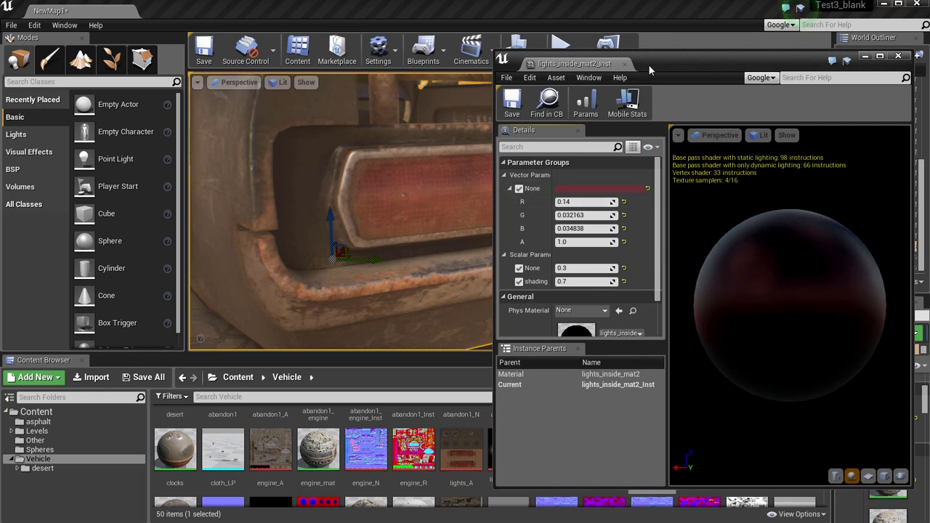
drag(651, 69, 684, 63)
scroll(581, 260, down, 1)
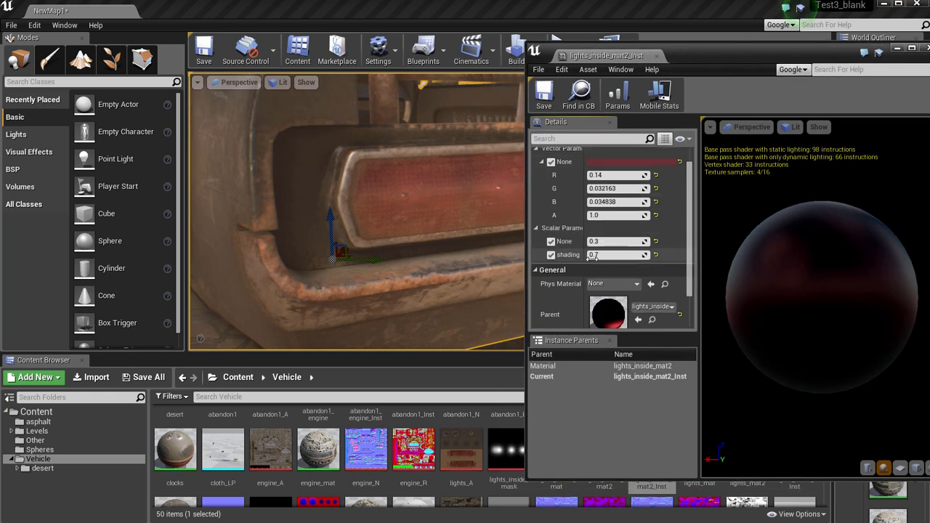
Try the unnamed scalar parameter at about 0.26 and shading at about 1.04 while viewing the taillight.
mouse_move(396, 230)
right_down()
mouse_move(411, 228)
mouse_move(356, 225)
mouse_move(386, 220)
right_up()
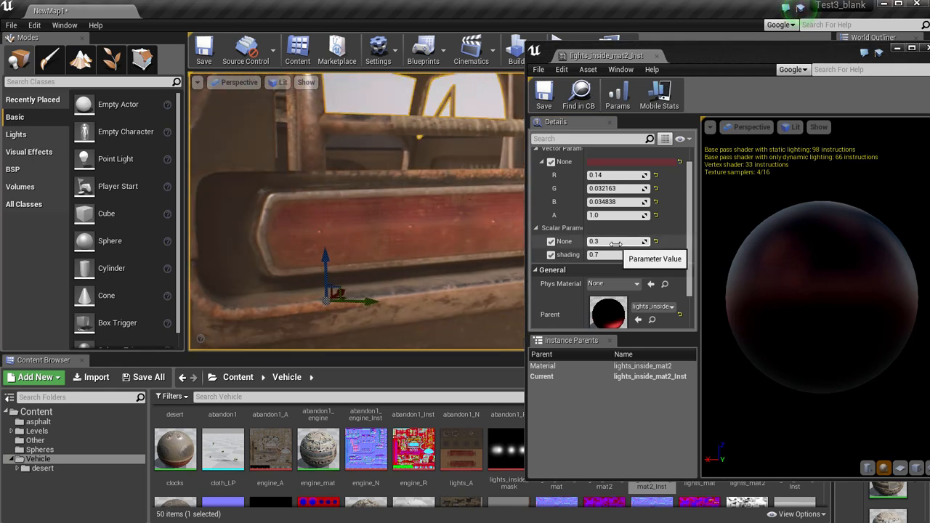
mouse_move(646, 242)
mouse_down()
mouse_move(675, 244)
mouse_move(618, 242)
mouse_move(652, 245)
mouse_up()
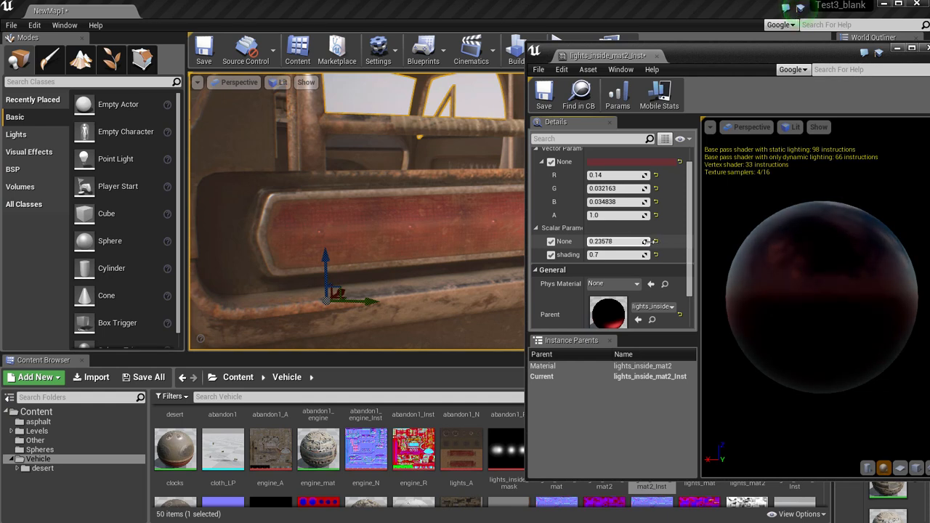
mouse_move(646, 255)
mouse_down()
mouse_move(676, 260)
mouse_move(644, 257)
mouse_up()
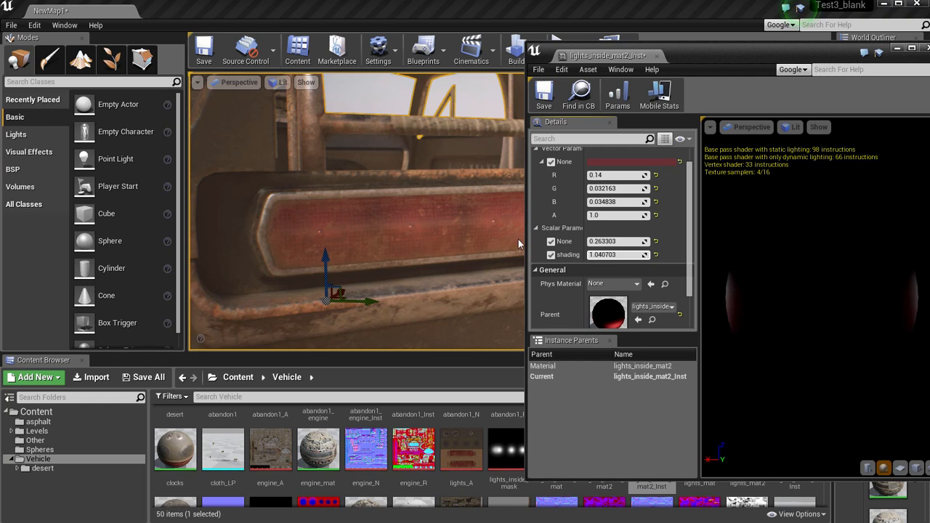
right_drag(389, 236, 425, 237)
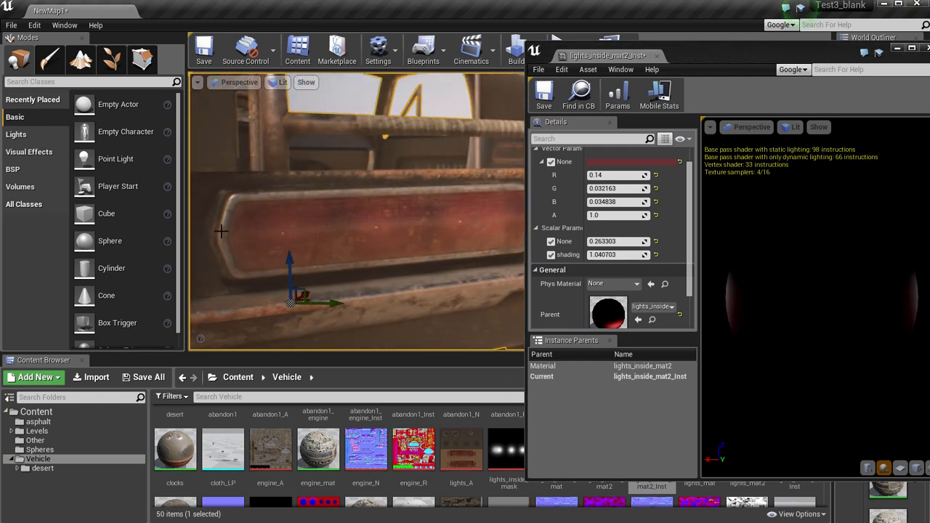
Set shading to 0.7 and the unnamed scalar parameter to 0.3, and close the material instance.
drag(644, 255, 631, 255)
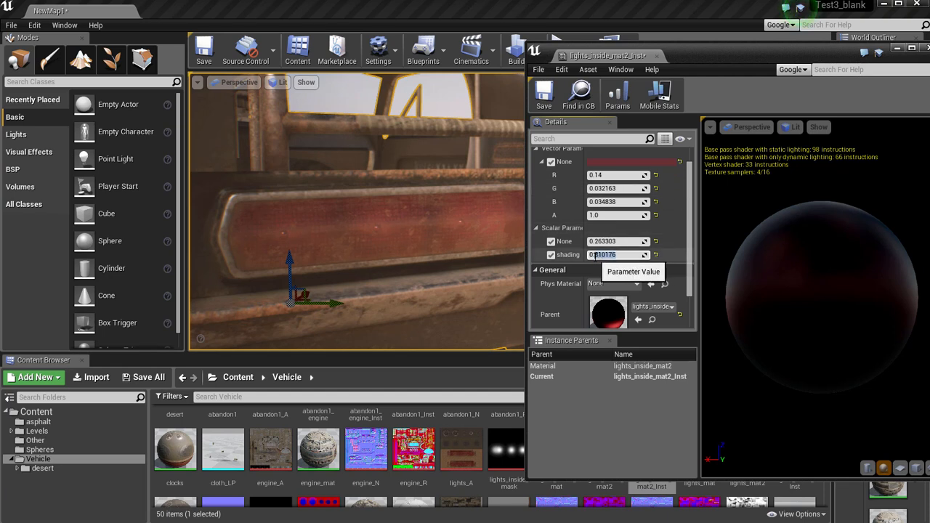
text(0.7)
key(Return)
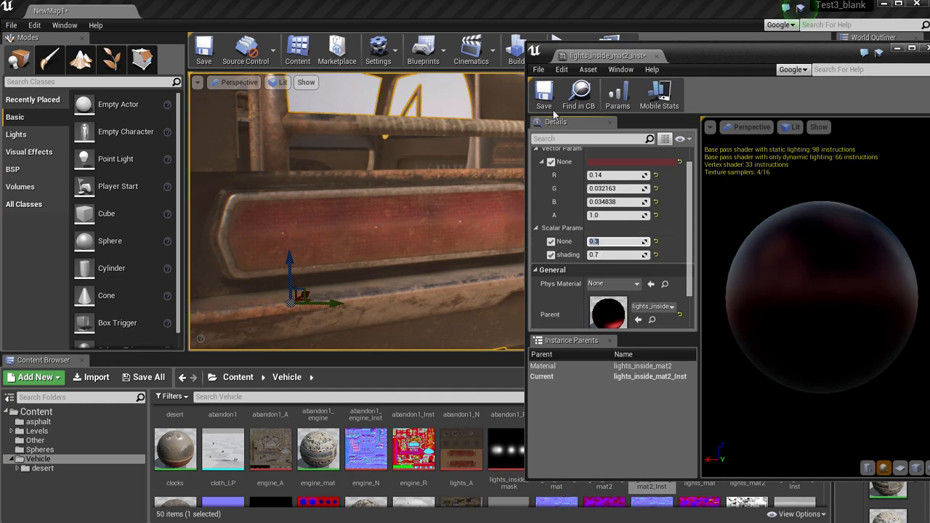
click(656, 56)
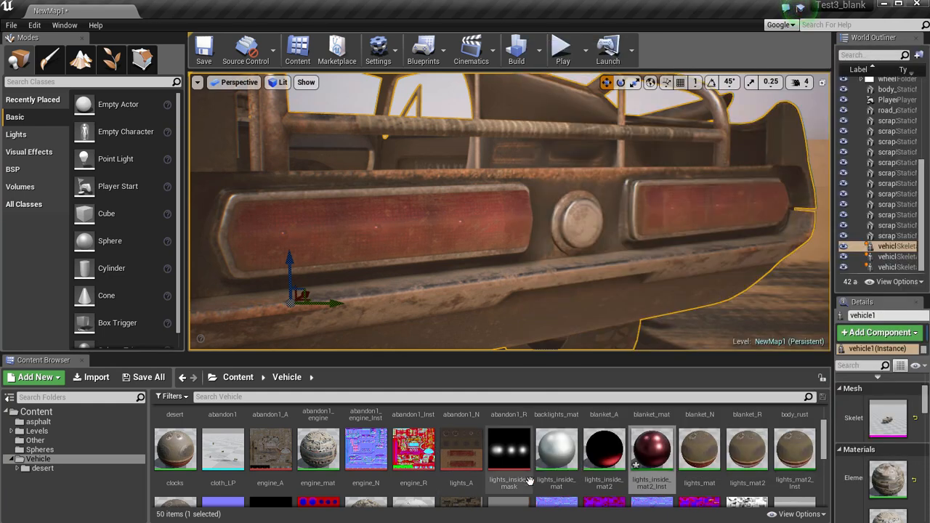
Open the parent material lights_inside_mat2, enlarge its editor window and view the whole node graph.
double_click(603, 452)
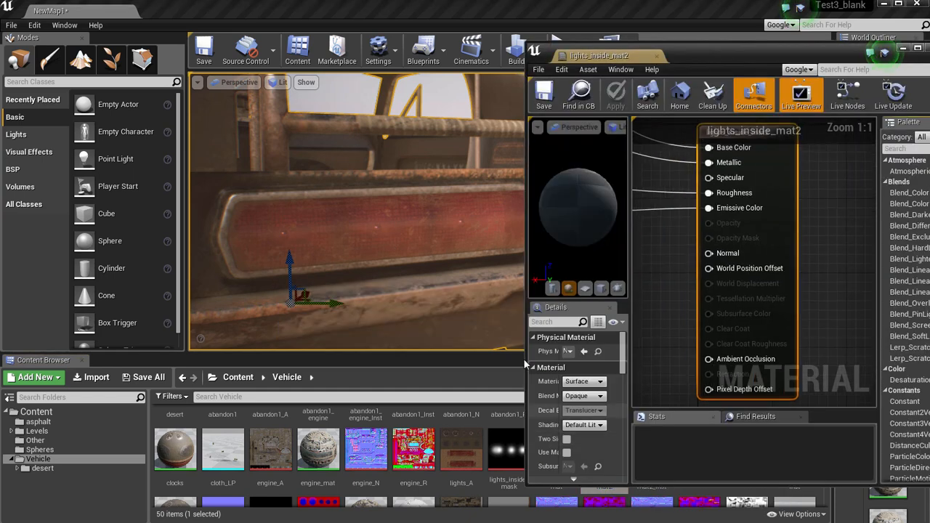
drag(695, 57, 183, 44)
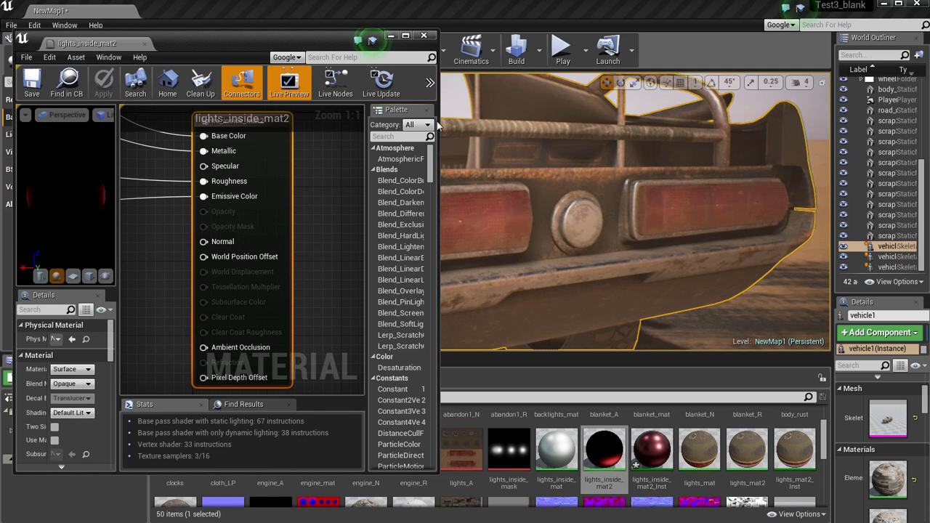
drag(441, 122, 828, 122)
scroll(465, 267, down, 5)
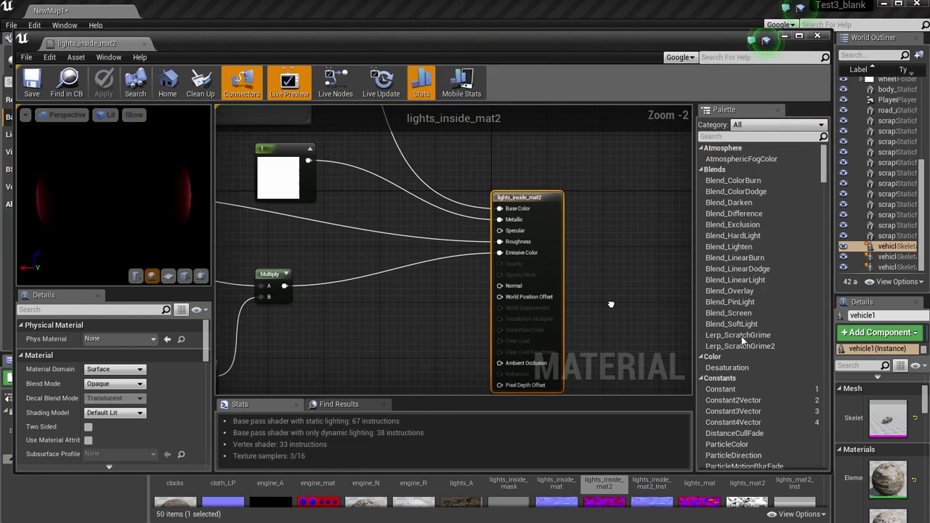
right_drag(399, 318, 514, 355)
scroll(550, 226, down, 1)
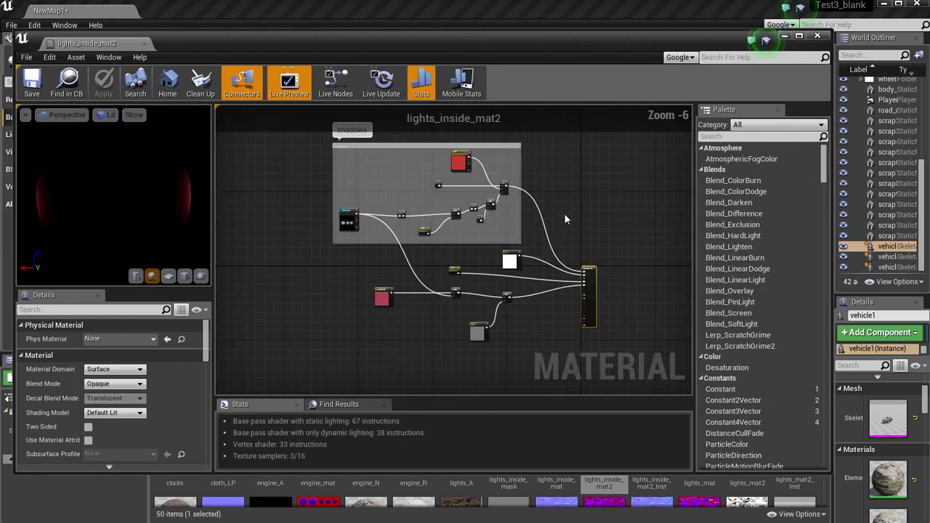
Examine the shadows comment group in the lights_inside_mat2 graph up close.
scroll(563, 207, up, 1)
right_drag(563, 205, 572, 280)
scroll(572, 285, up, 1)
scroll(518, 235, down, 1)
right_drag(546, 219, 587, 216)
scroll(554, 215, up, 1)
right_drag(487, 192, 576, 201)
scroll(396, 206, up, 1)
right_drag(397, 237, 329, 226)
Inspect the red colour parameter, the Lerp node and the 0 constant feeding its A input.
drag(456, 170, 450, 177)
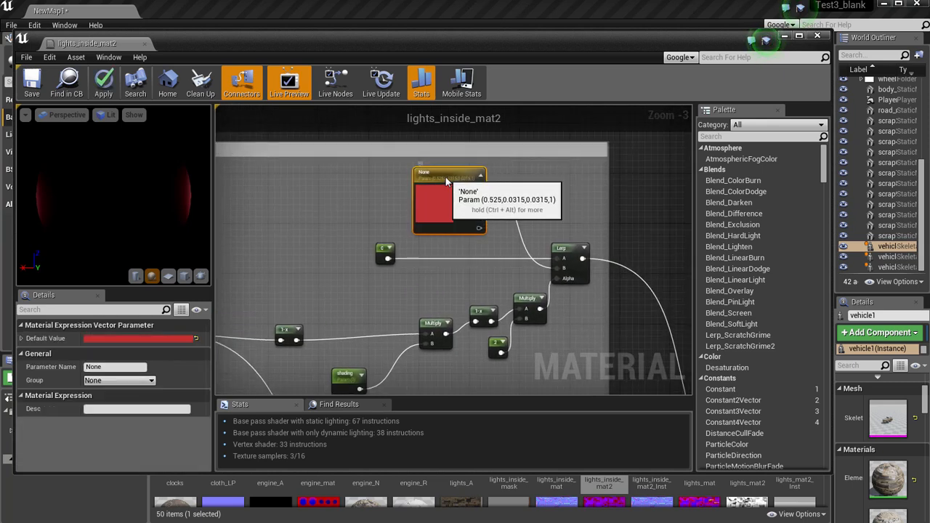
right_drag(349, 251, 337, 233)
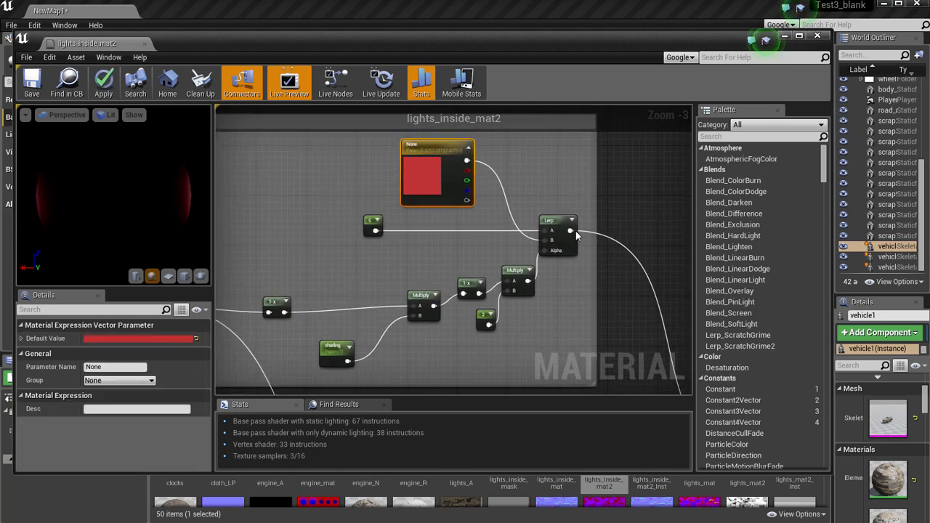
drag(554, 232, 573, 232)
right_drag(418, 255, 420, 220)
click(420, 220)
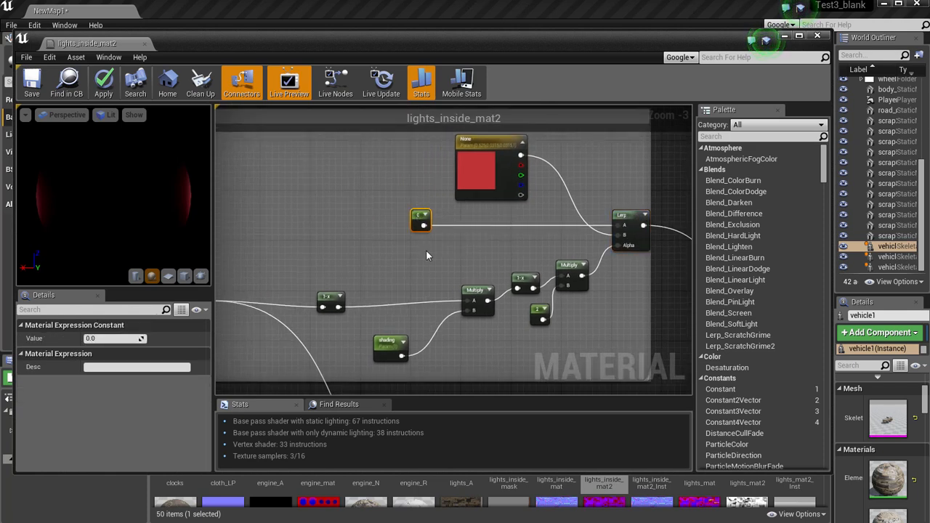
Inspect the mask Texture Sample that feeds the 1-x and Multiply nodes in the shadows group.
scroll(399, 285, down, 1)
right_drag(391, 278, 460, 247)
scroll(485, 254, up, 1)
right_drag(672, 238, 589, 245)
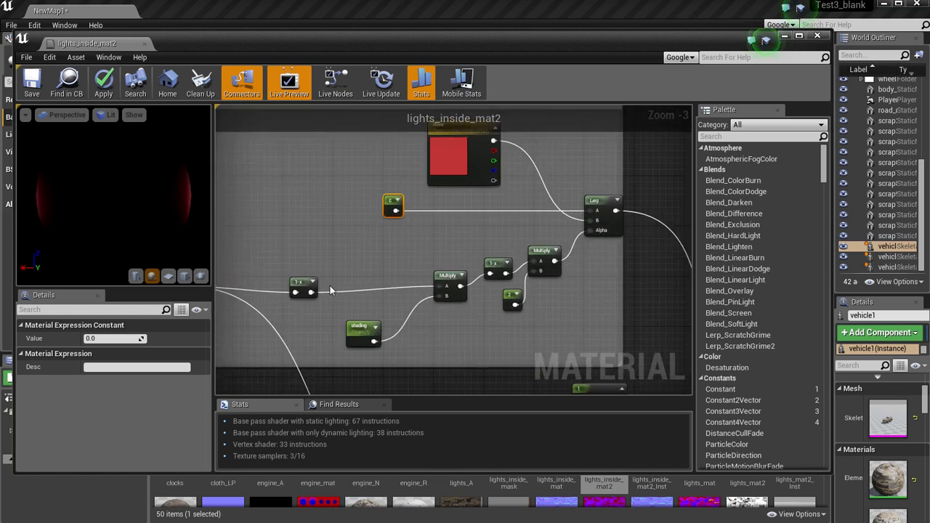
right_drag(279, 271, 363, 258)
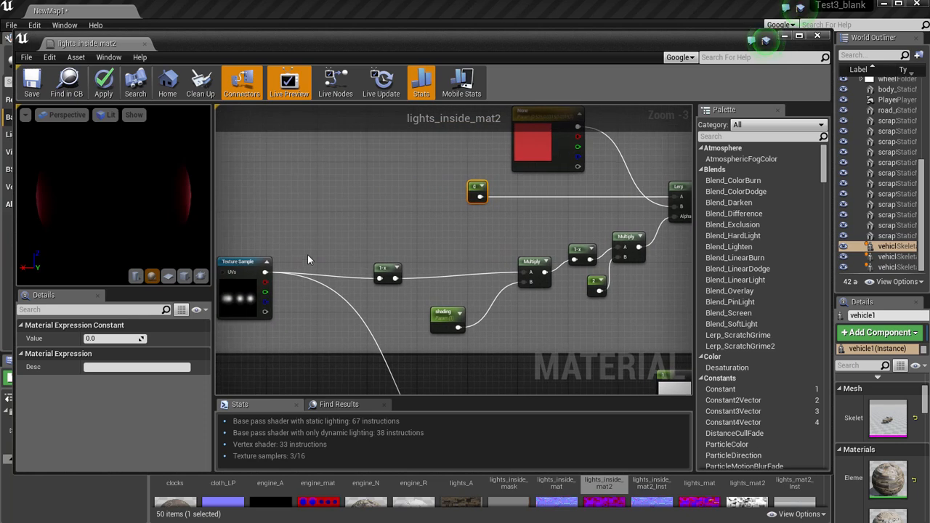
drag(236, 266, 268, 267)
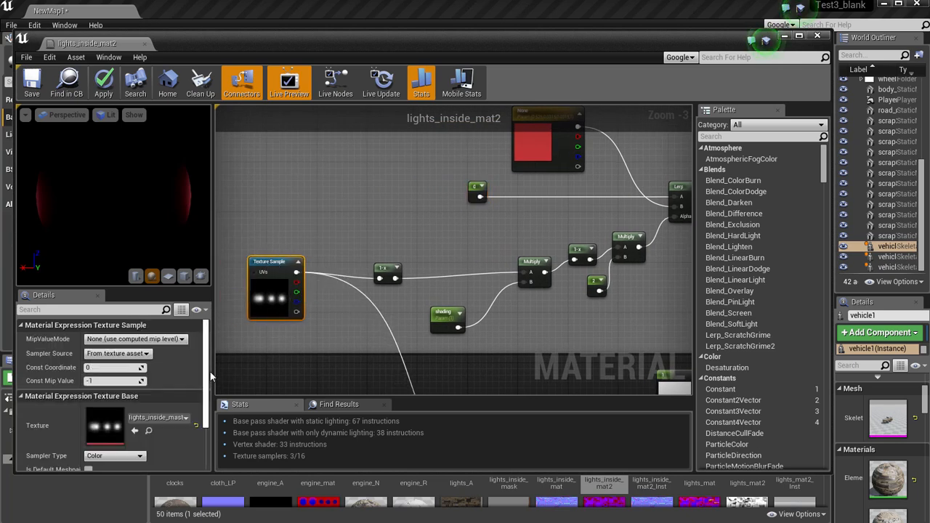
right_drag(376, 245, 310, 235)
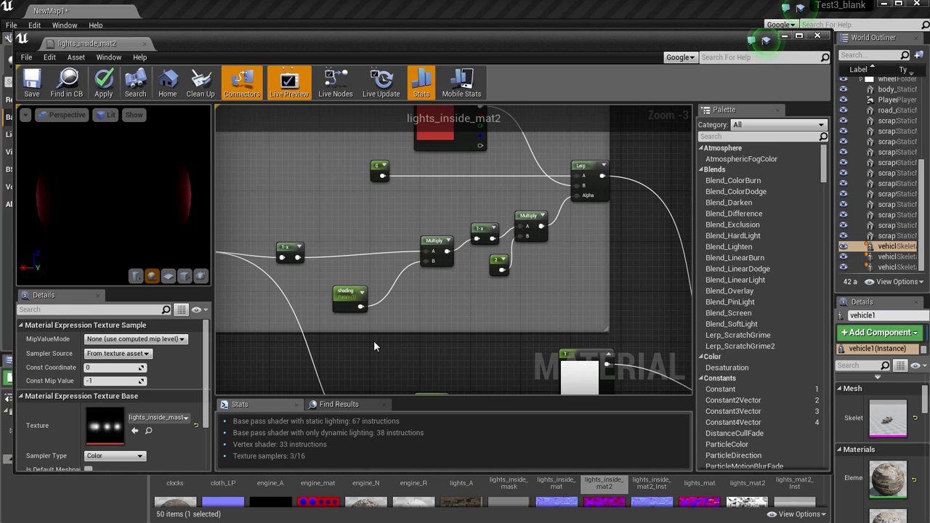
Inspect the shading scalar parameter connected to the Multiply node's B input.
scroll(374, 342, down, 1)
right_drag(366, 354, 406, 332)
scroll(405, 332, up, 2)
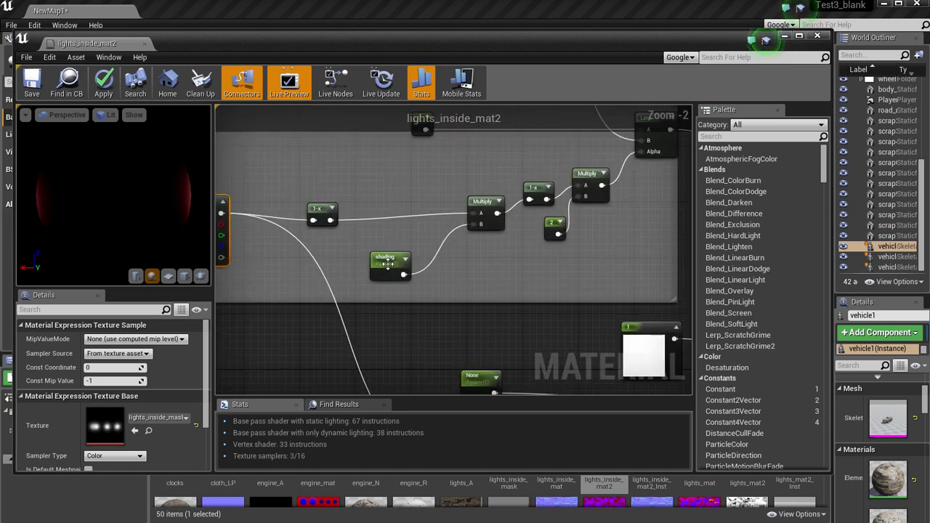
drag(387, 264, 368, 273)
scroll(437, 325, down, 1)
mouse_move(436, 327)
right_down()
mouse_move(449, 345)
mouse_move(397, 400)
mouse_move(449, 316)
right_up()
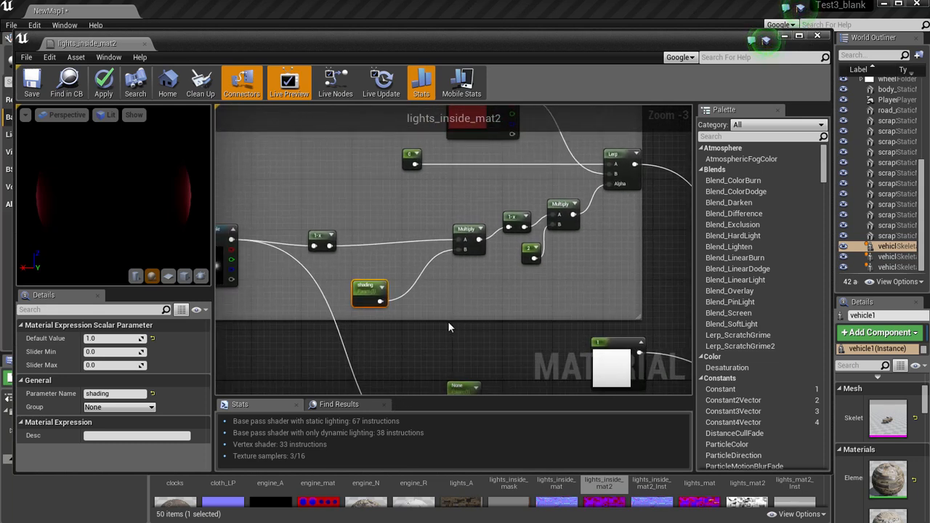
Follow the mask and red colour through the two Multiply nodes to the Emissive Color input.
scroll(448, 322, down, 1)
right_drag(339, 321, 330, 295)
right_drag(351, 336, 370, 302)
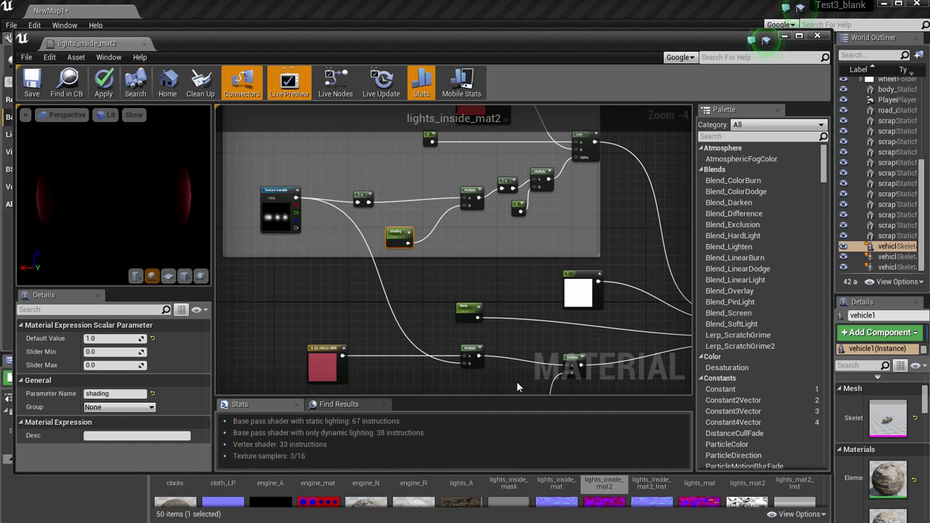
right_drag(505, 367, 332, 293)
scroll(468, 312, up, 1)
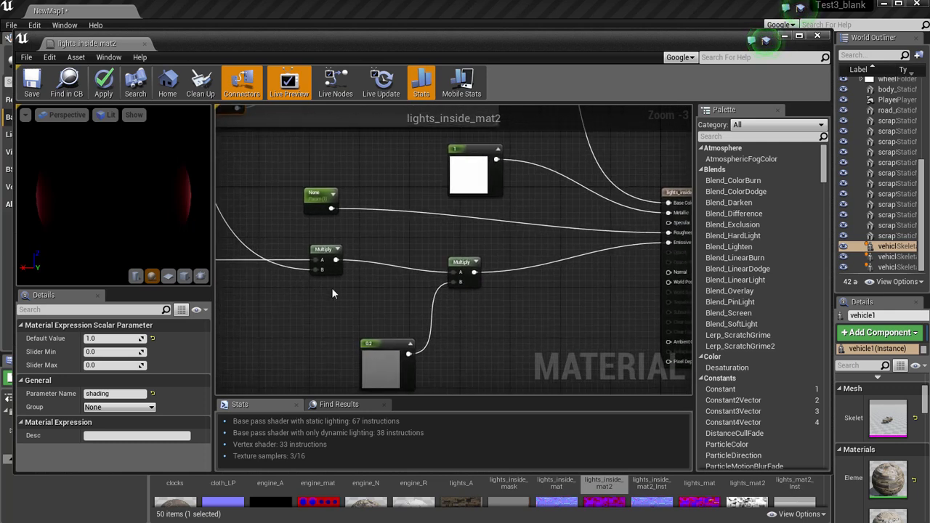
Rotate the preview sphere to examine the red glow of the material from several angles.
drag(58, 196, 58, 198)
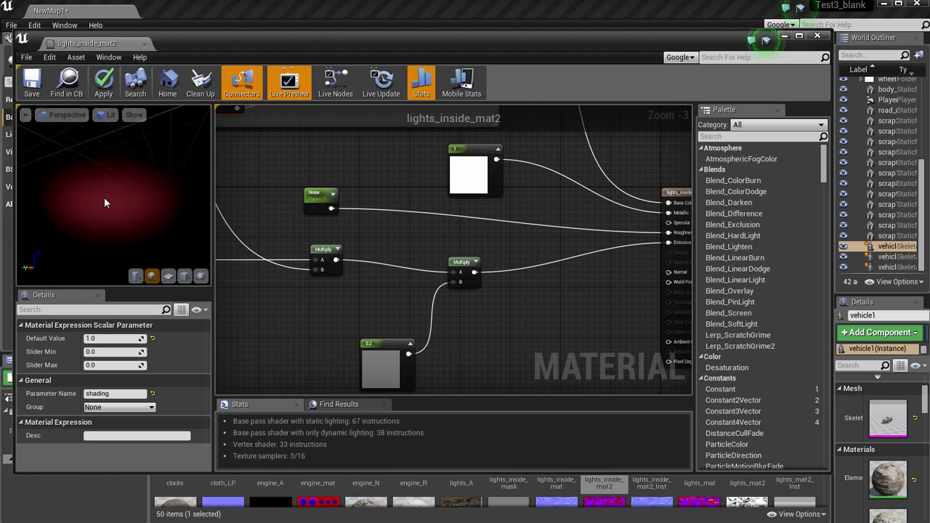
drag(112, 192, 87, 257)
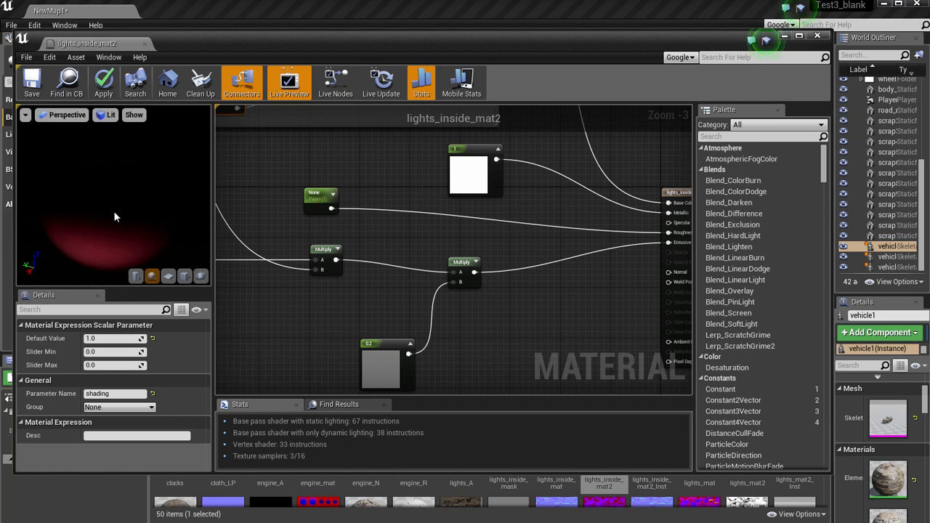
drag(114, 216, 88, 216)
drag(46, 249, 74, 216)
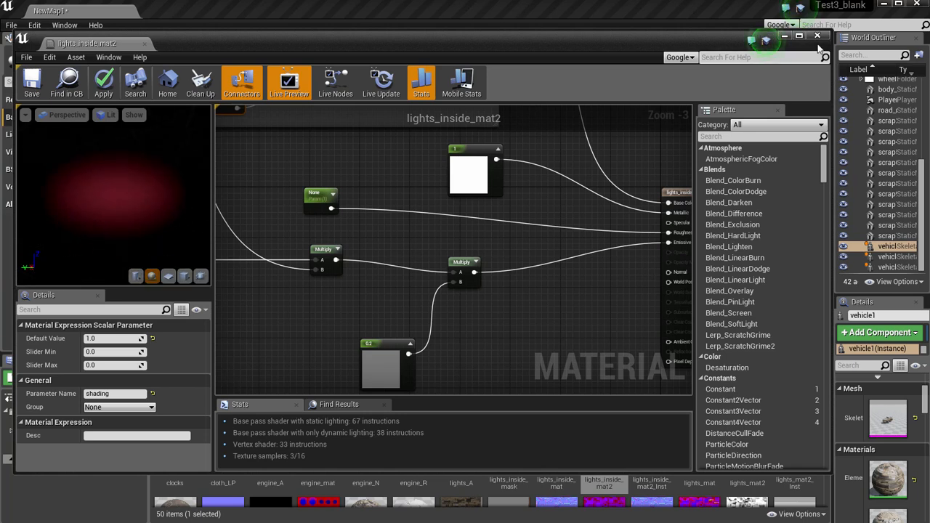
Review the whole lights_inside_mat2 graph, close the material and discard its changes.
scroll(501, 240, down, 2)
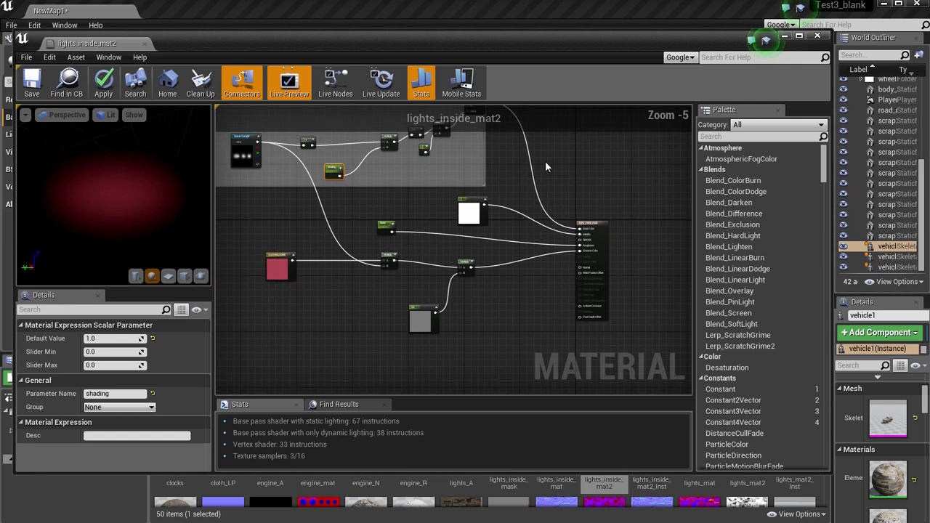
right_drag(545, 160, 552, 250)
scroll(585, 217, down, 1)
click(817, 36)
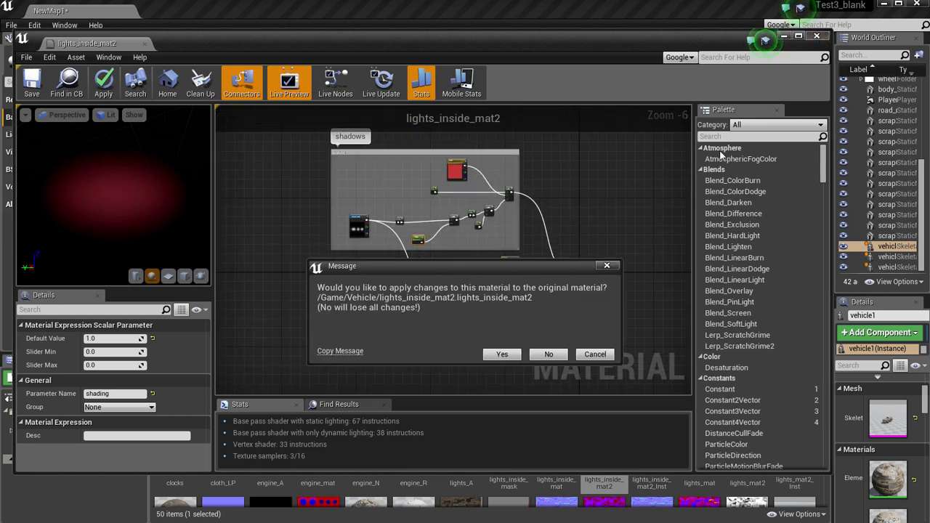
click(548, 355)
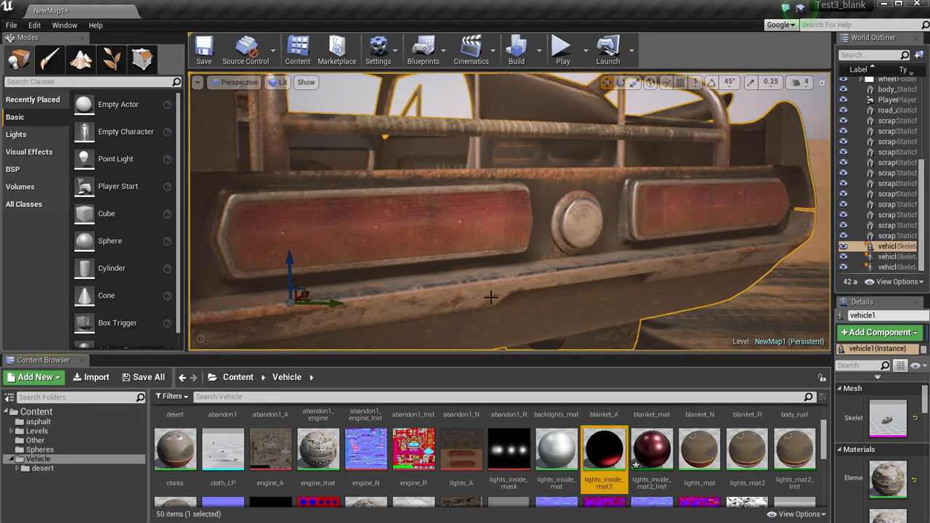
Bring the car's front headlight into view and filter the Vehicle folder's assets by "light".
click(651, 449)
right_drag(498, 282, 824, 269)
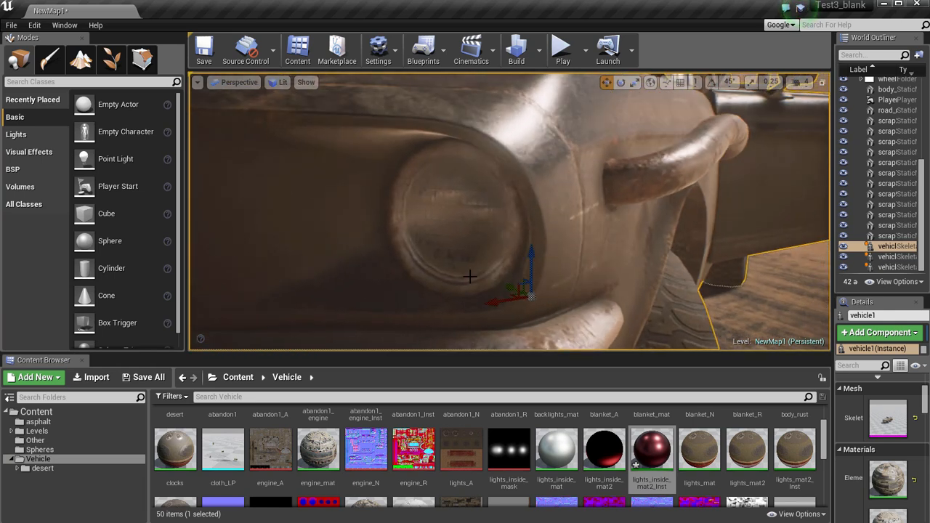
scroll(559, 456, down, 3)
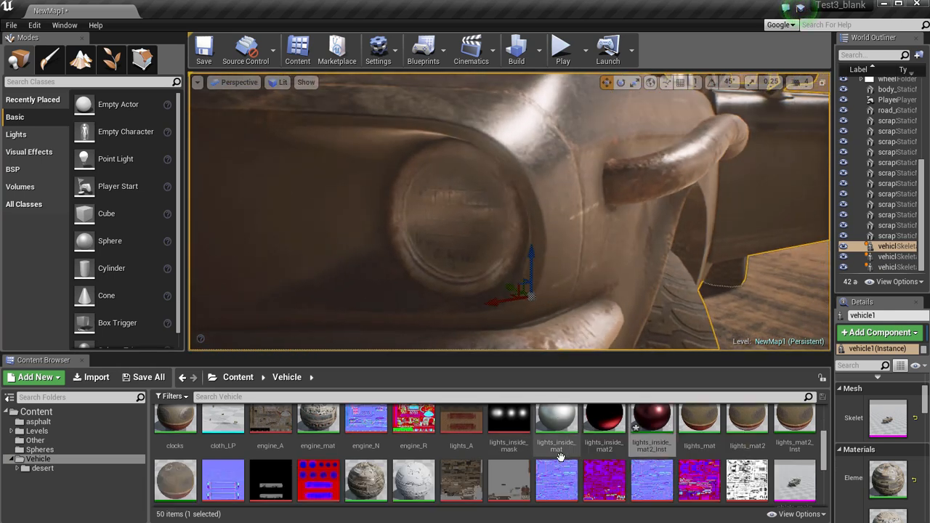
scroll(560, 456, up, 5)
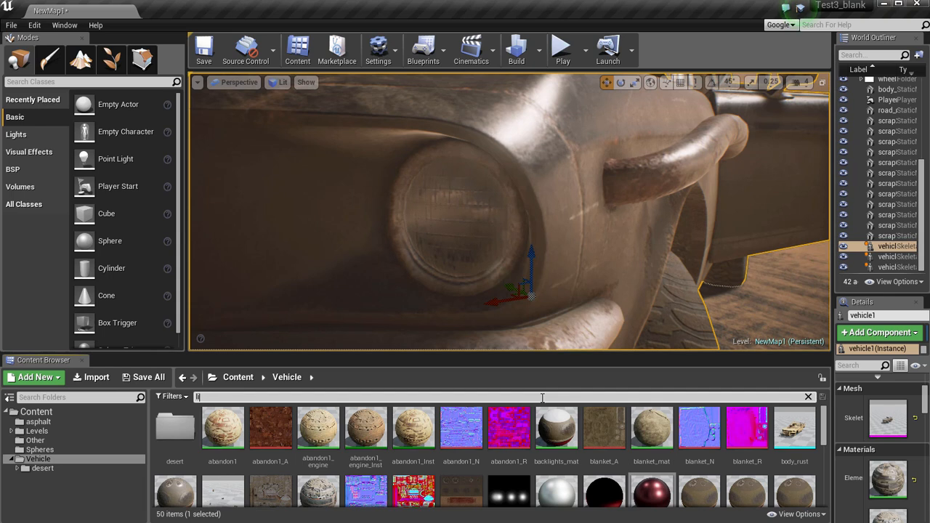
text(iht)
text(t)
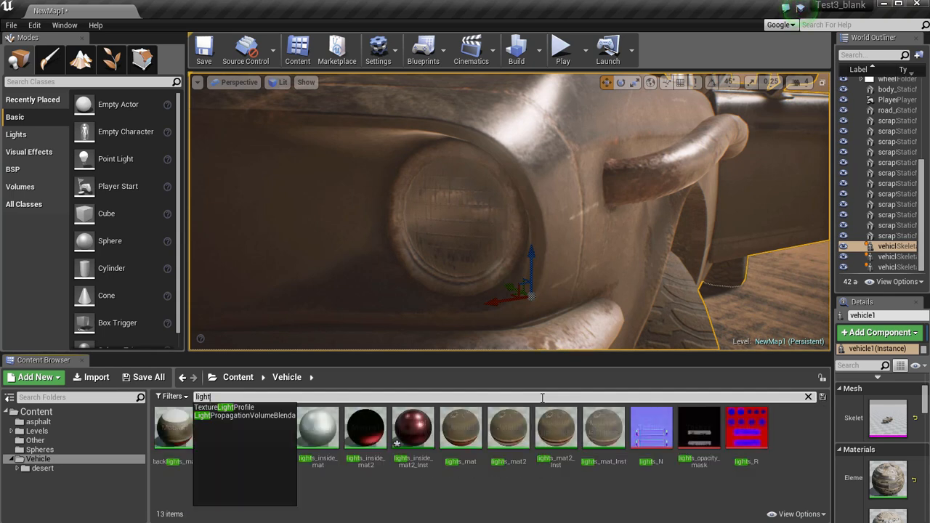
click(592, 498)
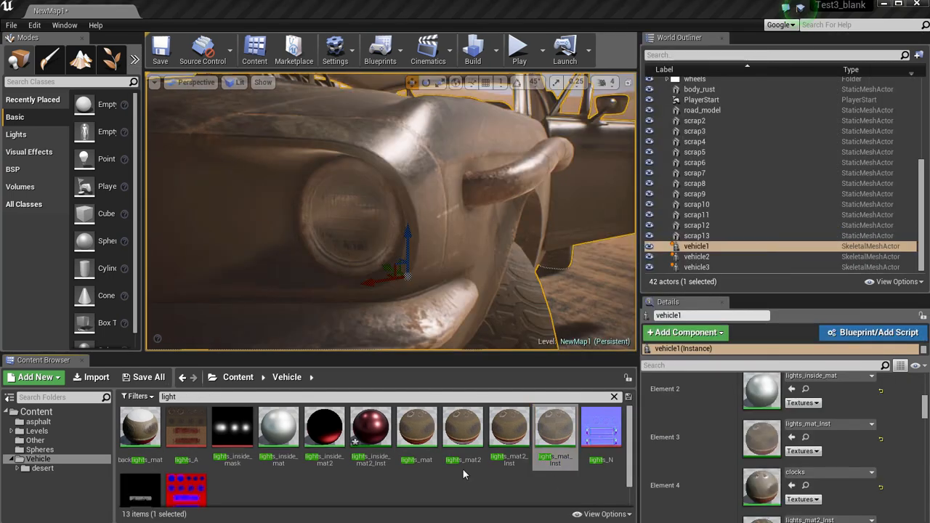
Open the lights_mat material and bring its node graph into view.
click(417, 427)
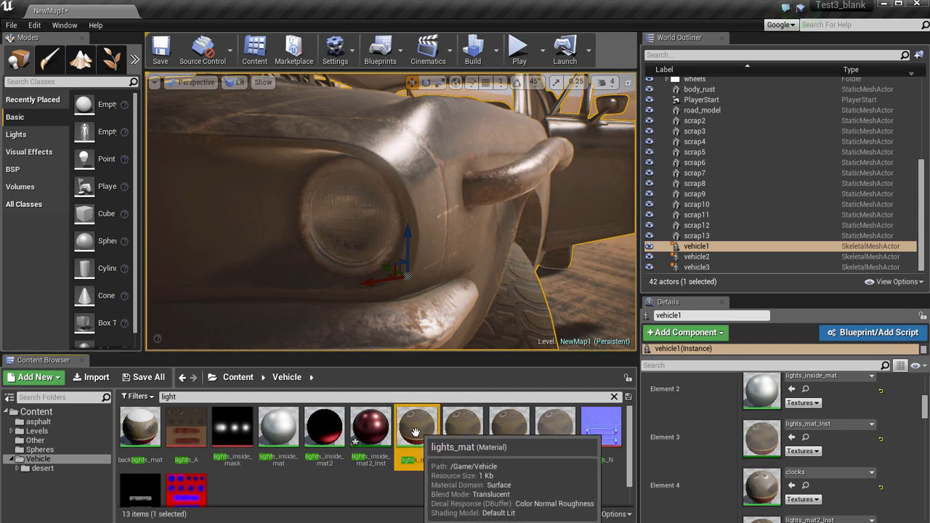
double_click(418, 431)
right_drag(309, 249, 408, 257)
right_click(408, 256)
scroll(393, 258, down, 2)
right_drag(339, 260, 391, 225)
Inspect the Texture Samples that feed the Normal and Ambient Occlusion inputs of lights_mat.
right_click(400, 214)
click(379, 220)
scroll(401, 231, up, 1)
click(343, 256)
right_drag(456, 221, 426, 266)
right_drag(386, 352, 364, 266)
click(331, 314)
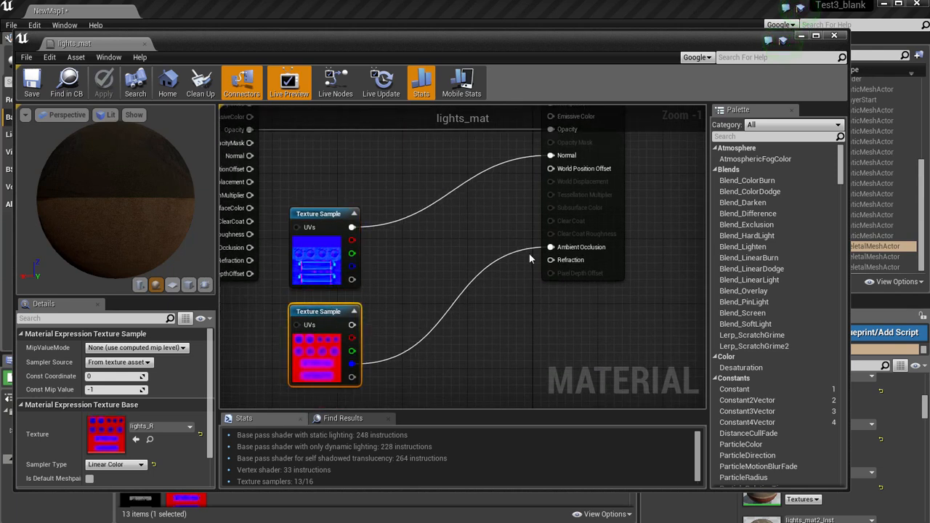
Inspect the BreakMaterialAttributes node and its Base Color, Metallic, Roughness and Opacity connections.
right_drag(424, 245, 543, 323)
right_drag(499, 243, 430, 295)
right_click(431, 295)
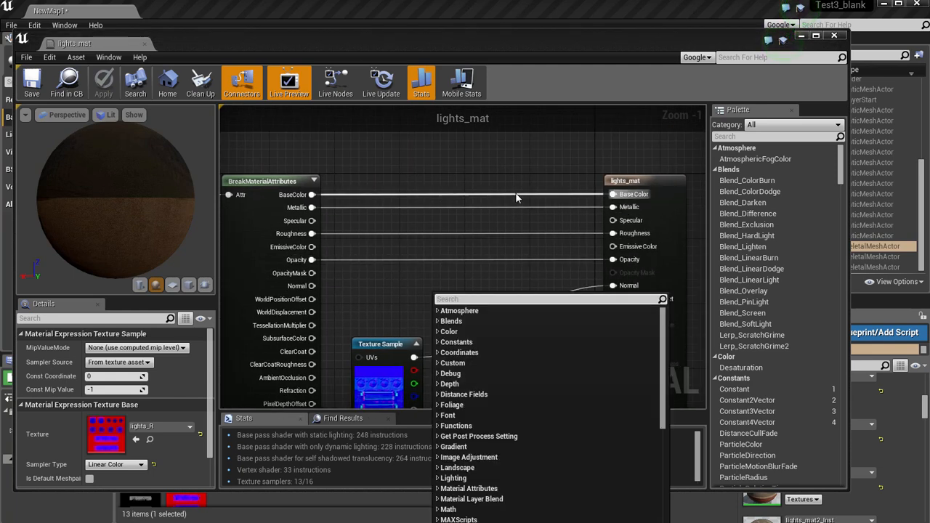
right_drag(404, 170, 490, 150)
click(351, 163)
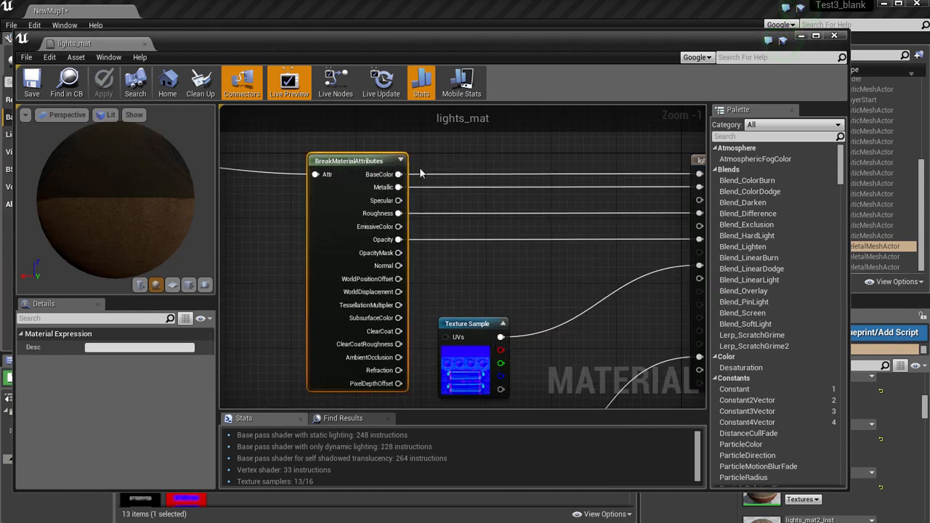
Inspect the MatLayerBlend_Simple function node and its tooltip description.
scroll(420, 173, down, 3)
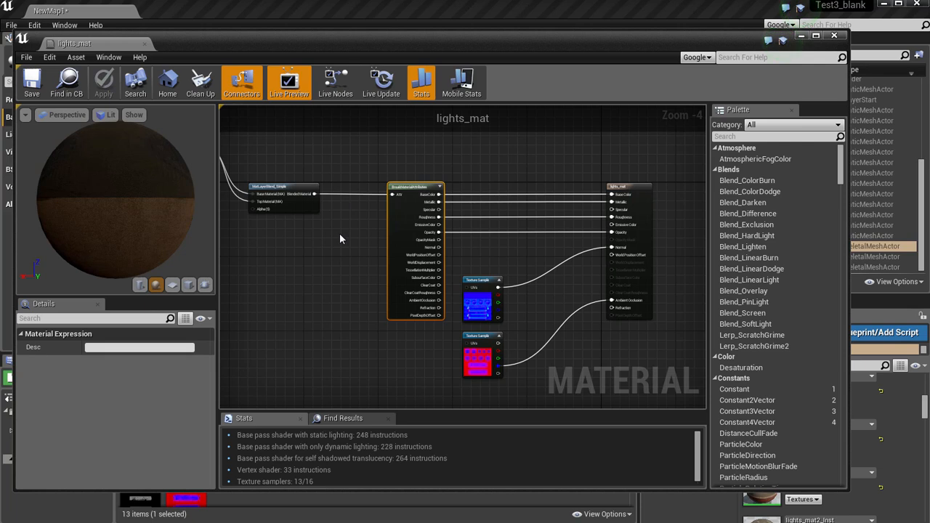
scroll(340, 238, up, 4)
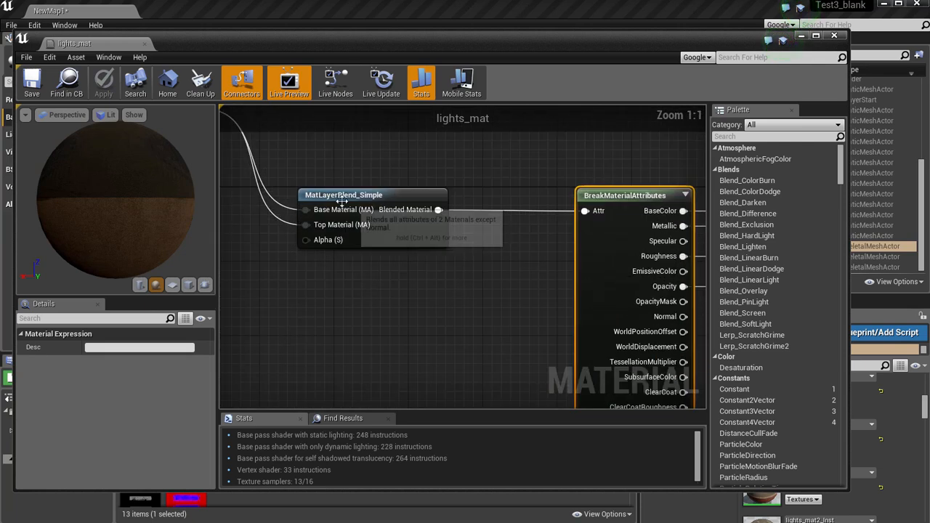
click(341, 203)
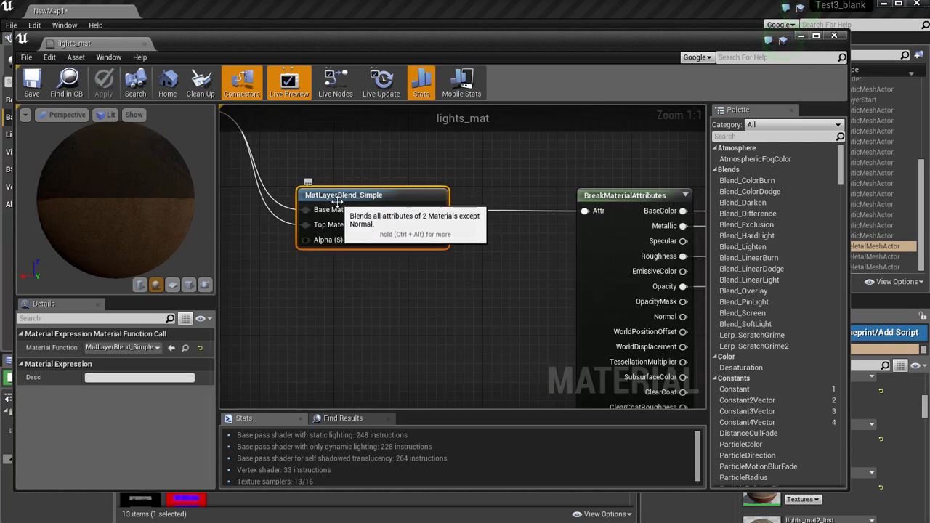
scroll(377, 297, down, 2)
Examine the MakeMaterialAttributes node, its texture and scalar parameter inputs, and its links to the layer blend.
right_drag(377, 297, 496, 343)
click(360, 191)
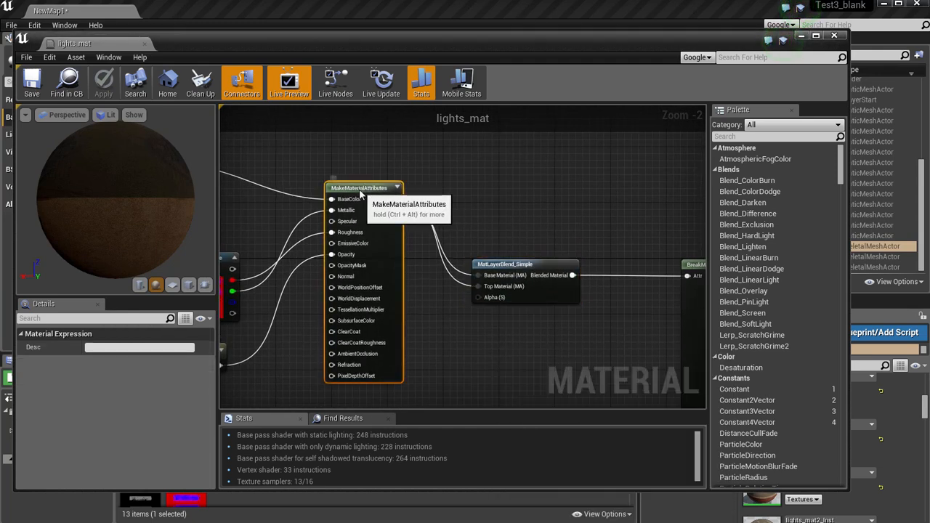
drag(360, 190, 352, 190)
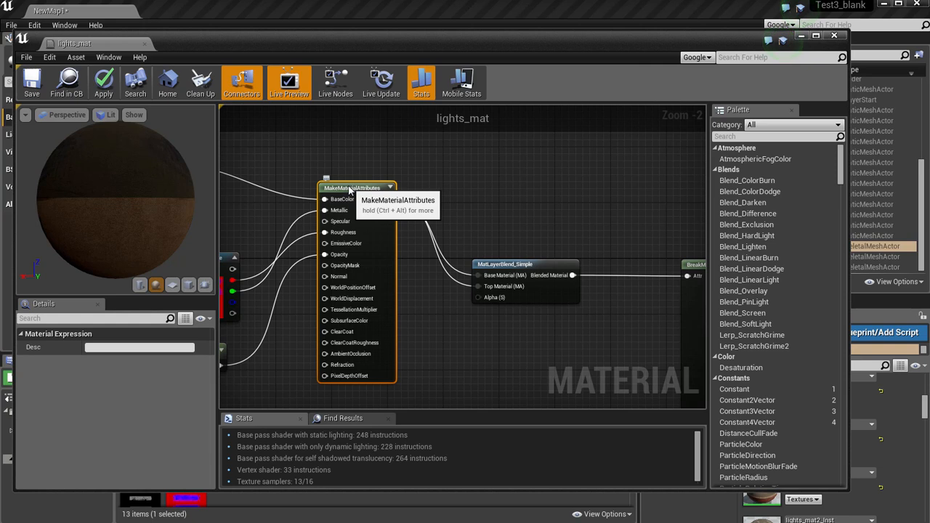
right_drag(330, 176, 506, 180)
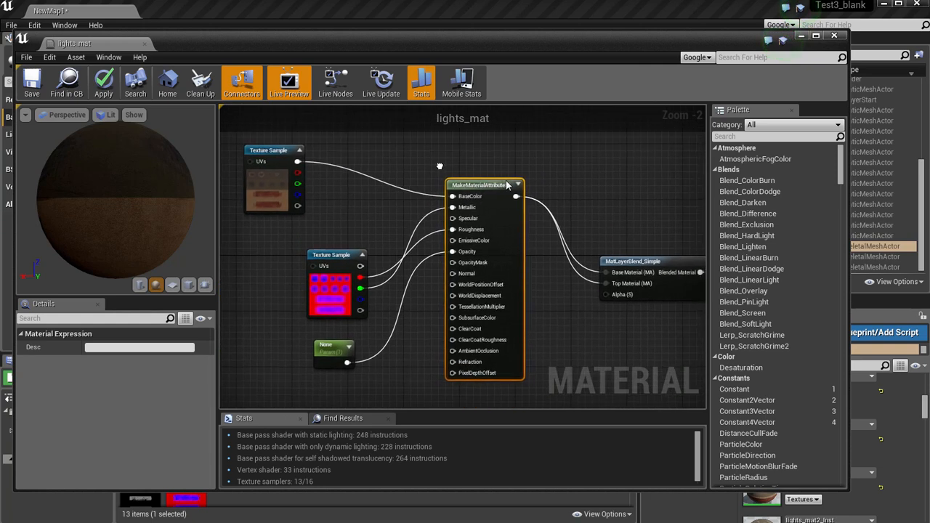
right_drag(592, 342, 505, 324)
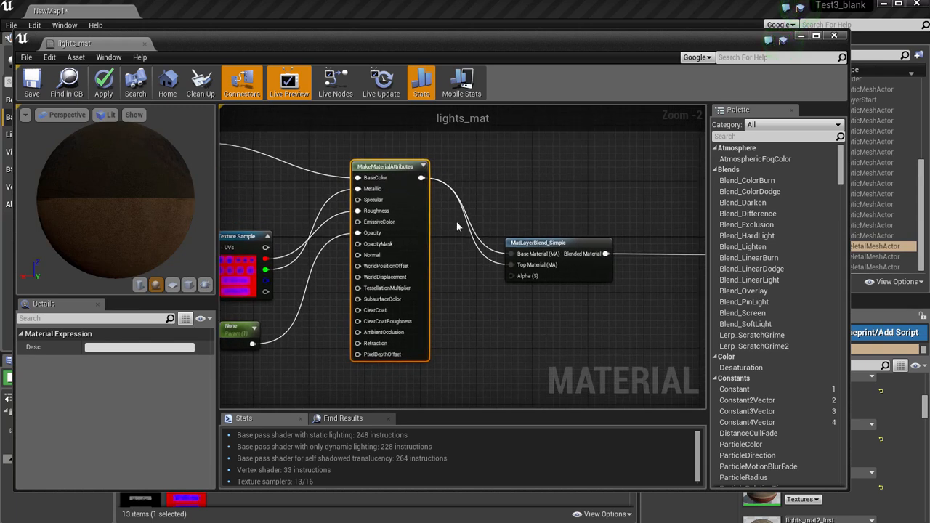
right_drag(546, 301, 453, 294)
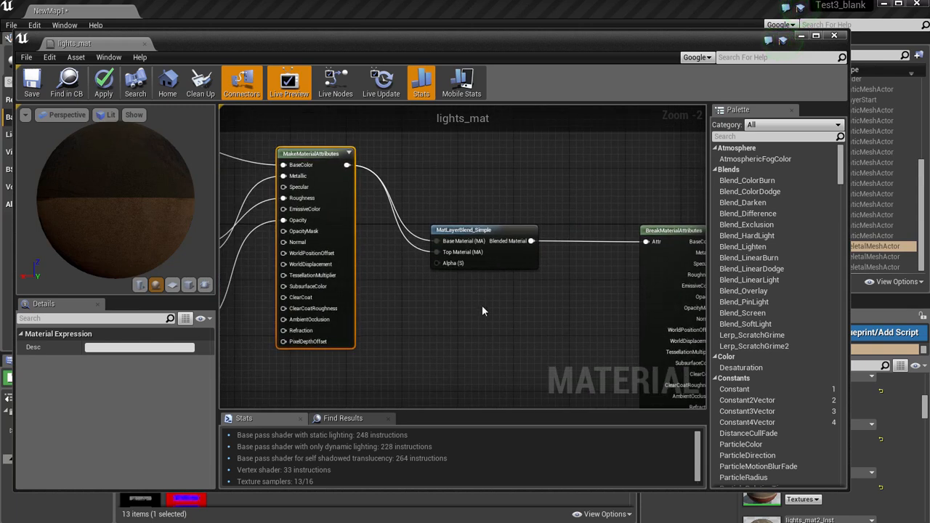
Trace the connections from MatLayerBlend_Simple through BreakMaterialAttributes to the final lights_mat node, and display that node's properties.
scroll(483, 318, down, 2)
scroll(486, 328, up, 1)
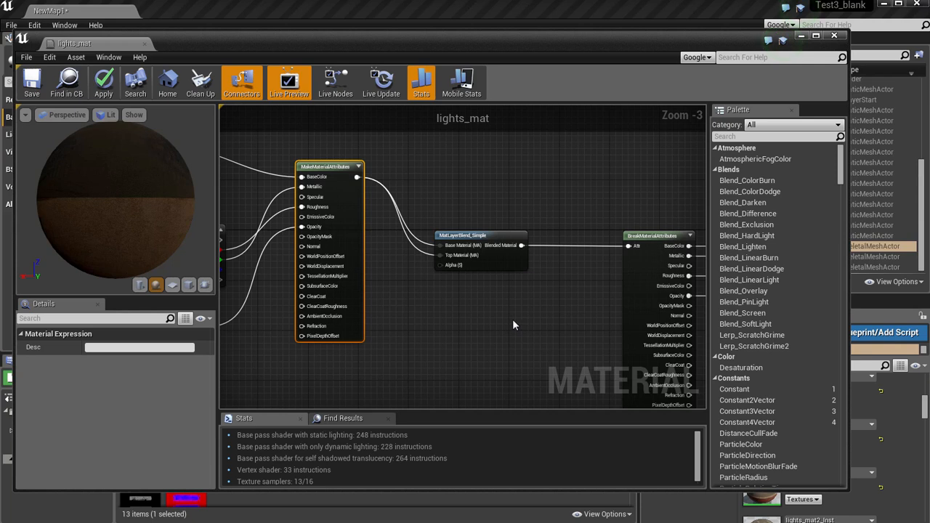
click(481, 241)
right_drag(480, 241, 417, 244)
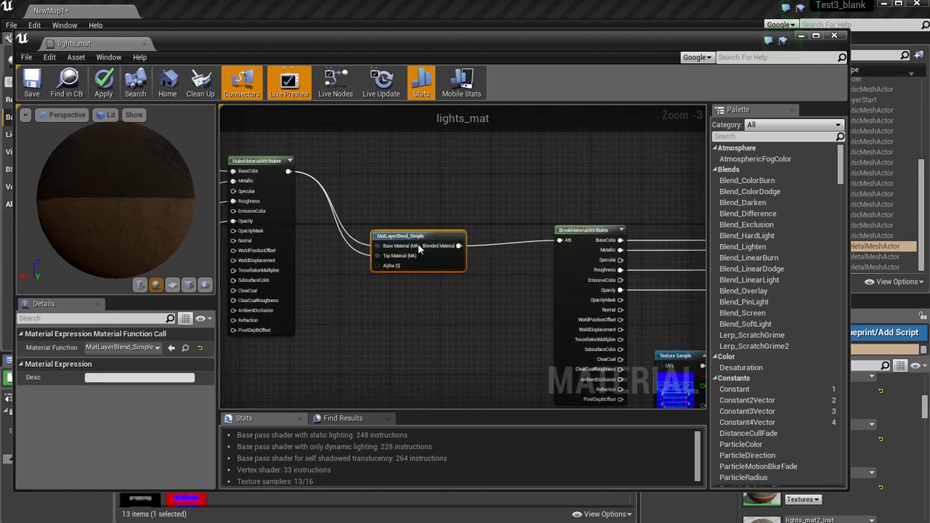
drag(465, 246, 559, 240)
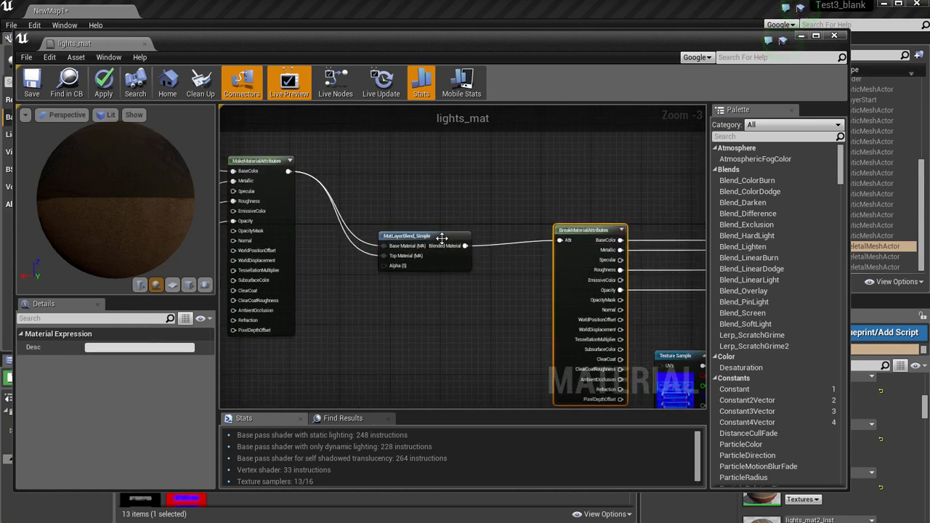
drag(443, 247, 447, 239)
right_drag(518, 207, 235, 171)
drag(647, 197, 659, 197)
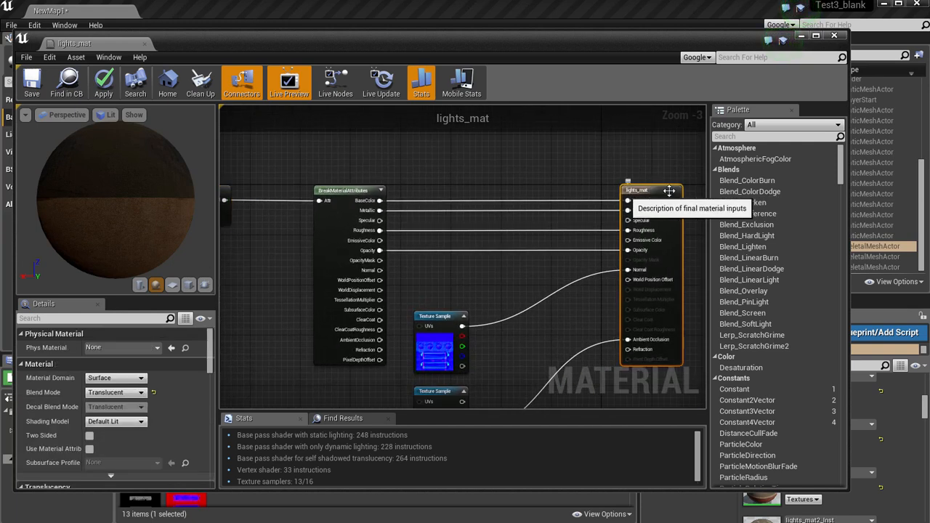
Trace the lights_mat graph back to the MakeMaterialAttributes inputs and line up the lights_A Texture Sample above the lights_R sample.
scroll(478, 285, down, 1)
right_drag(442, 289, 457, 250)
right_drag(297, 301, 524, 323)
right_click(526, 324)
right_drag(356, 318, 469, 356)
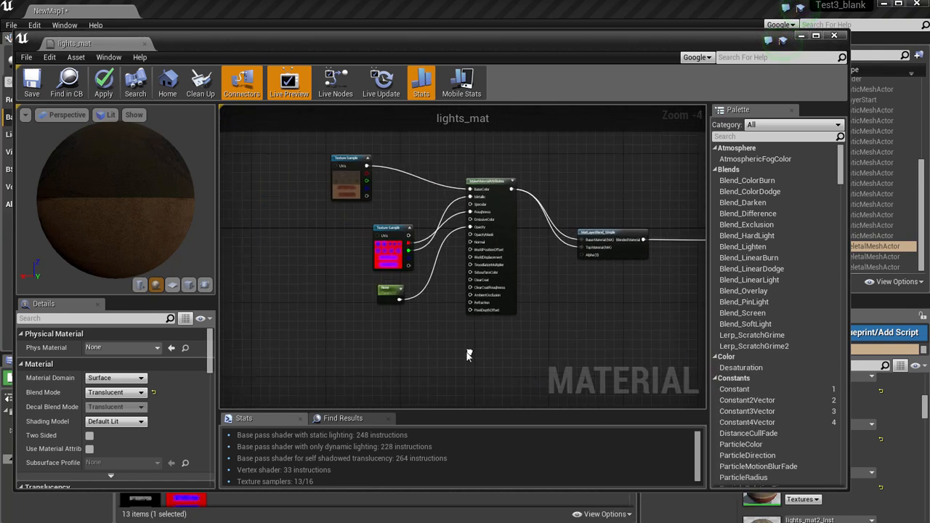
scroll(407, 339, up, 2)
scroll(415, 339, down, 1)
right_drag(589, 280, 503, 296)
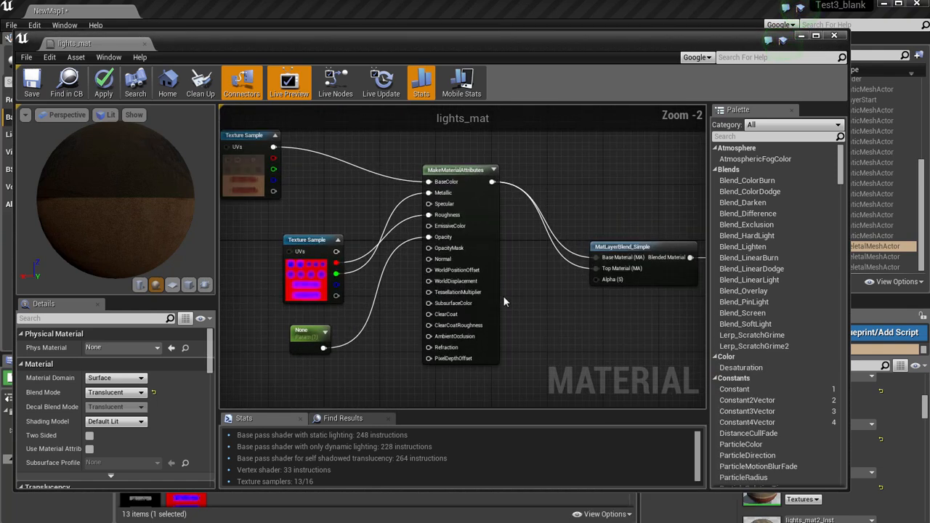
scroll(366, 243, up, 1)
drag(289, 168, 349, 190)
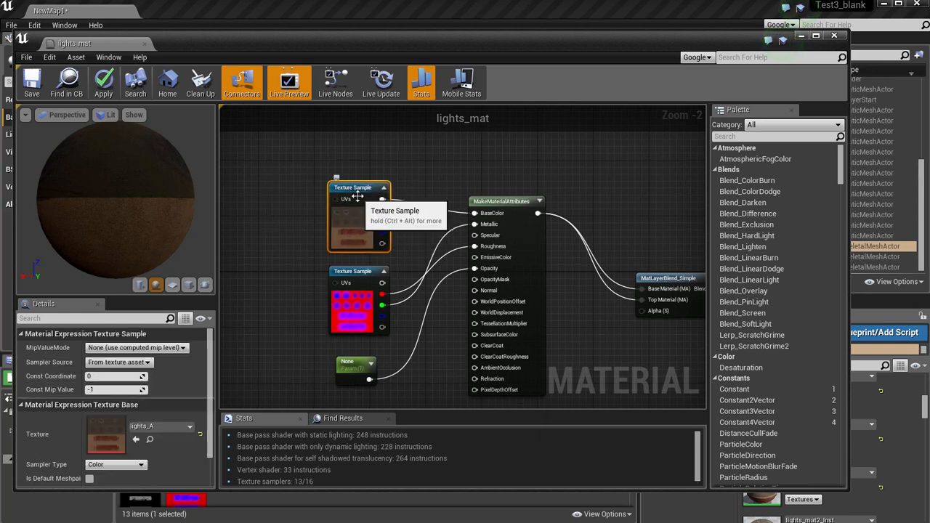
Inspect the lights_R Texture Sample and the scalar parameter feeding Opacity, and review the whole lights_mat graph.
drag(356, 277, 354, 278)
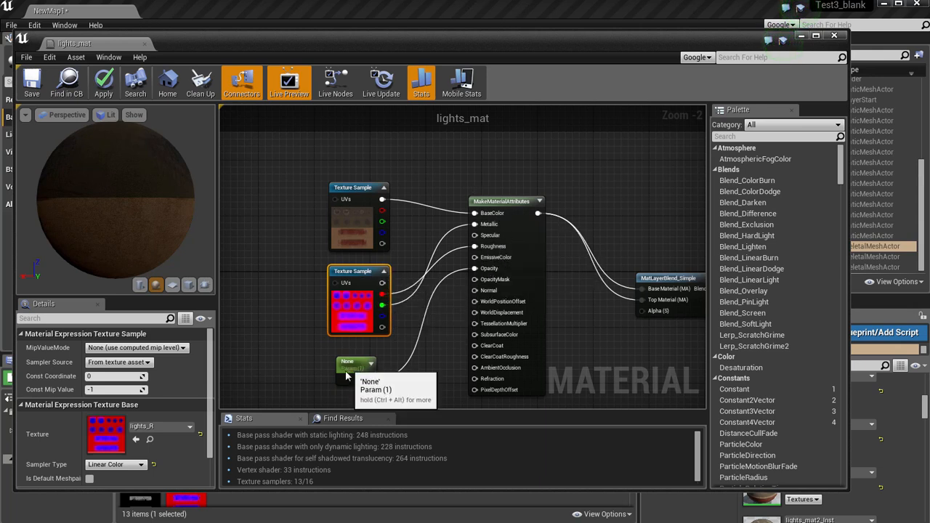
drag(363, 367, 363, 374)
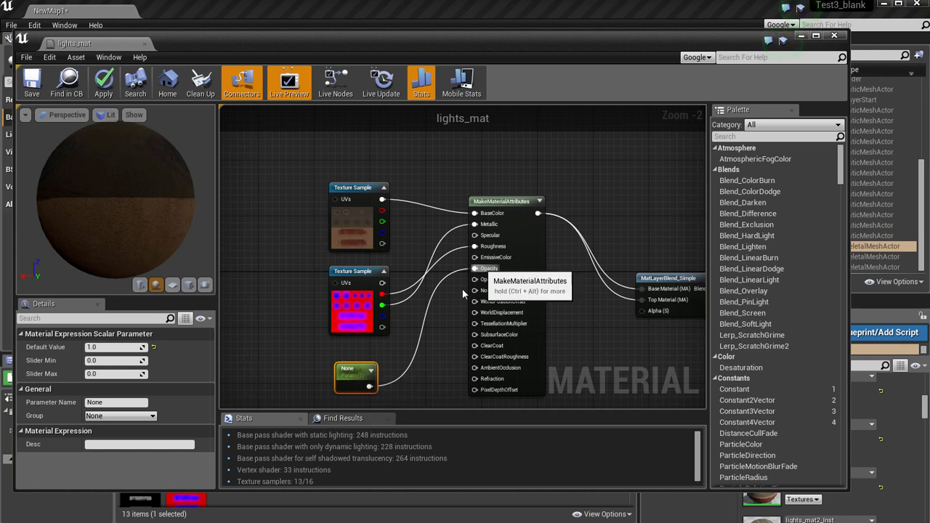
right_drag(548, 353, 460, 302)
right_drag(603, 289, 596, 313)
scroll(414, 283, down, 3)
right_drag(411, 333, 447, 323)
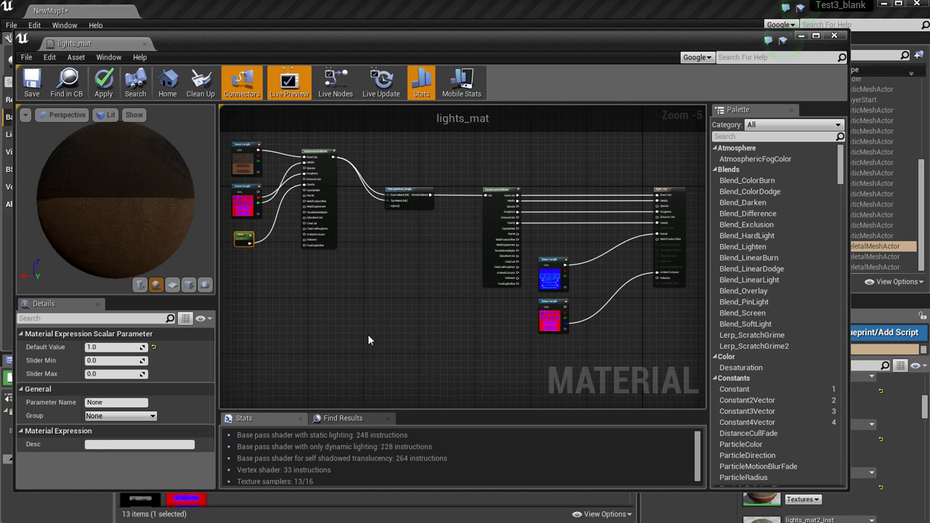
drag(88, 196, 883, 161)
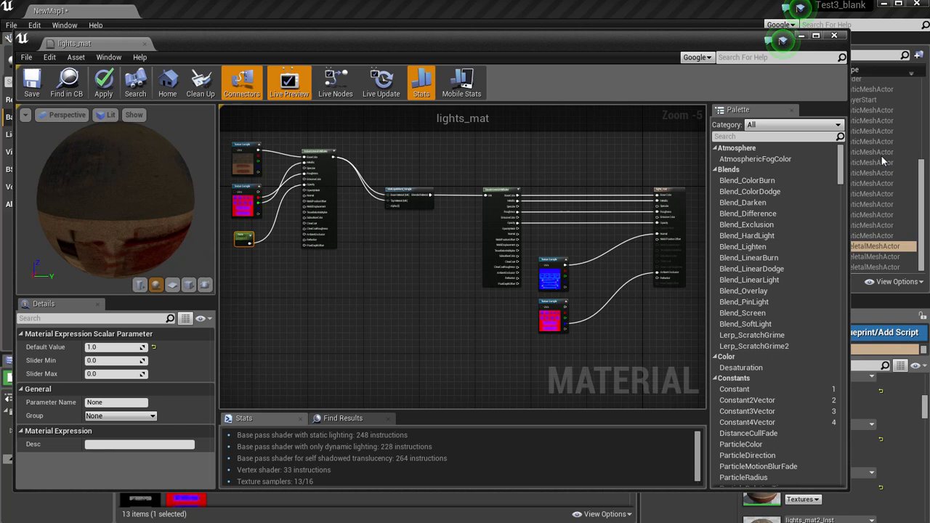
Close the lights_mat editor and open the lights_mat_Inst material instance beside the viewport's headlight view.
click(835, 36)
click(550, 355)
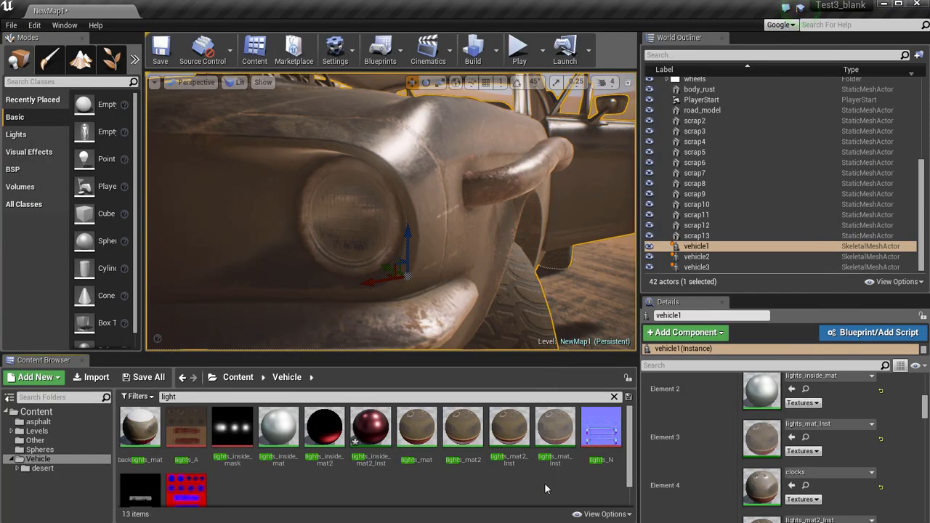
double_click(554, 428)
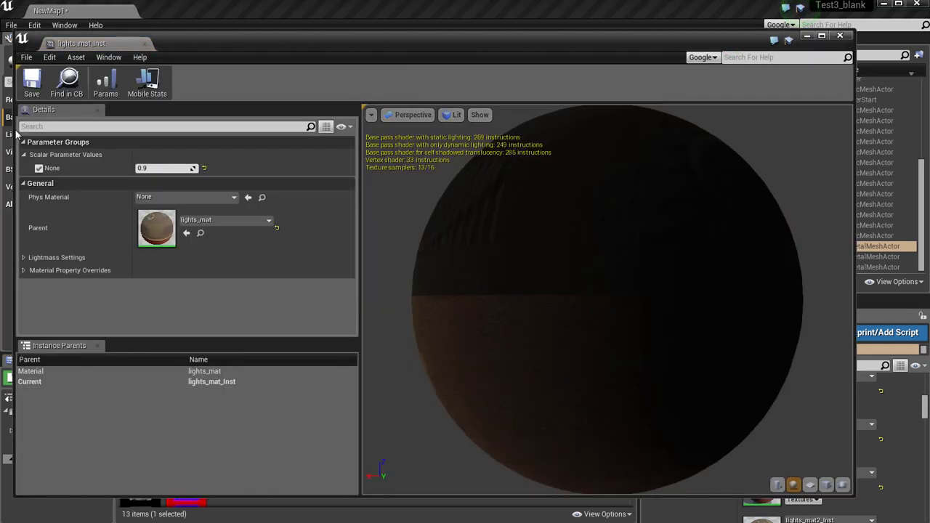
drag(14, 133, 507, 133)
drag(729, 42, 848, 50)
right_drag(438, 235, 405, 208)
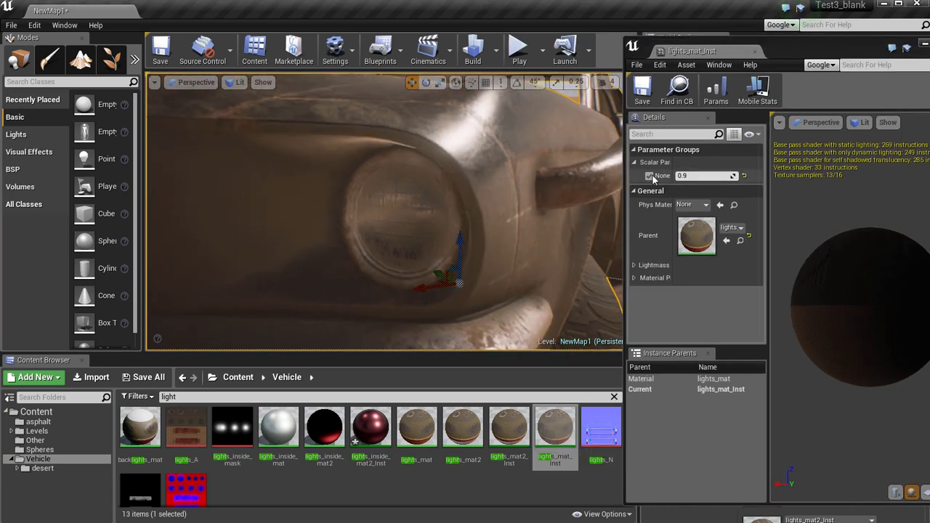
Set the None scalar parameter of lights_mat_Inst to 0 and check the headlight glass in the viewport.
drag(732, 175, 698, 175)
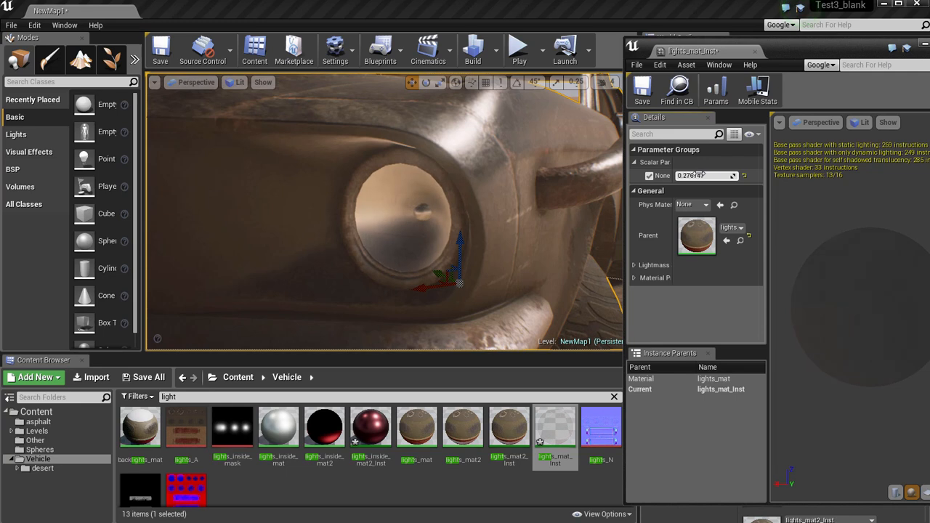
text(0)
key(Return)
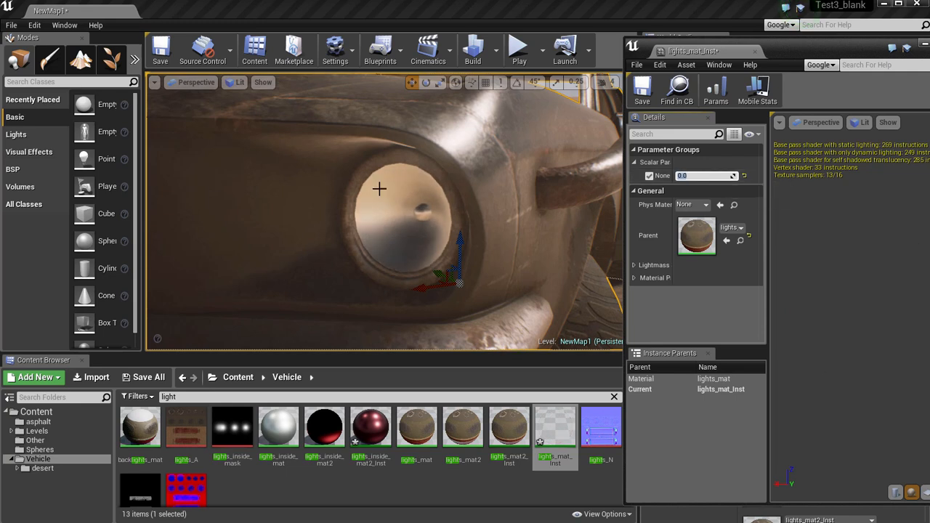
mouse_move(458, 226)
right_down()
mouse_move(363, 221)
mouse_move(450, 222)
right_up()
right_click(450, 223)
Set the None scalar parameter of lights_mat_Inst to 0.9 and view the headlight glass up close.
click(733, 175)
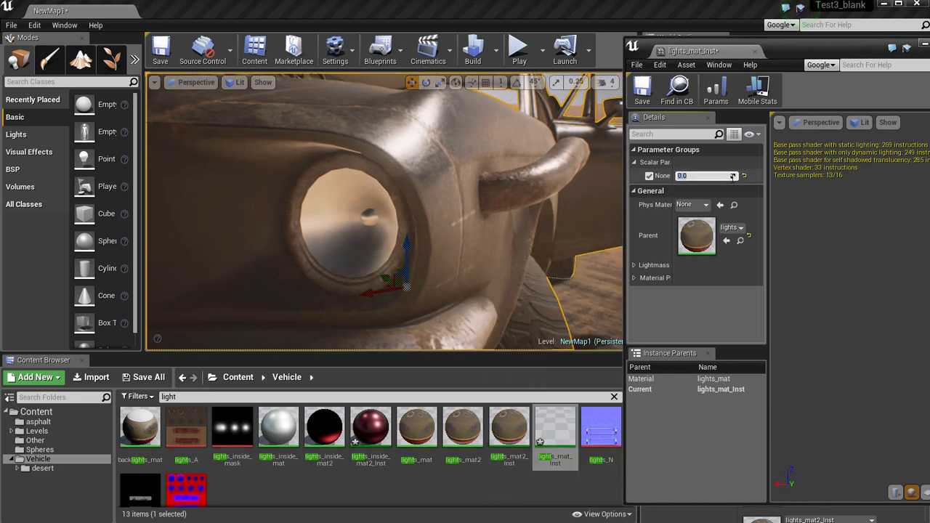
drag(754, 176, 784, 181)
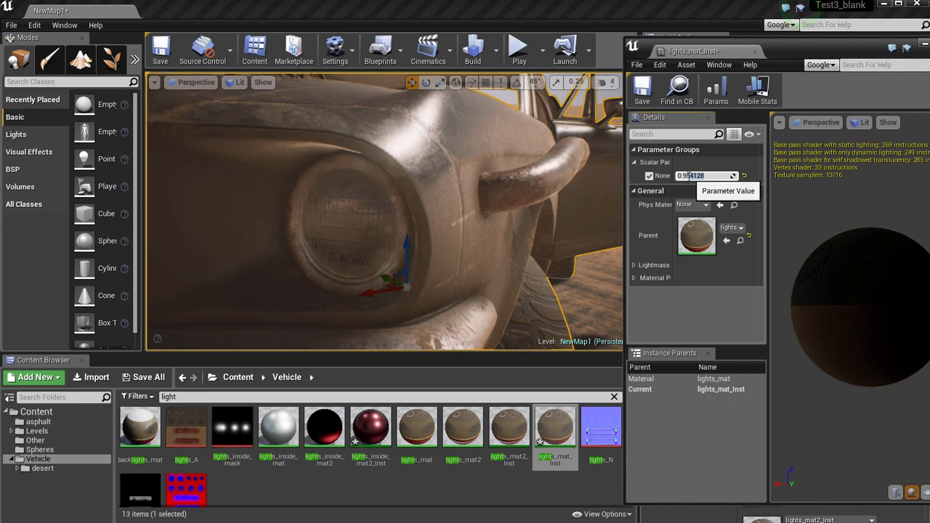
right_drag(450, 235, 373, 227)
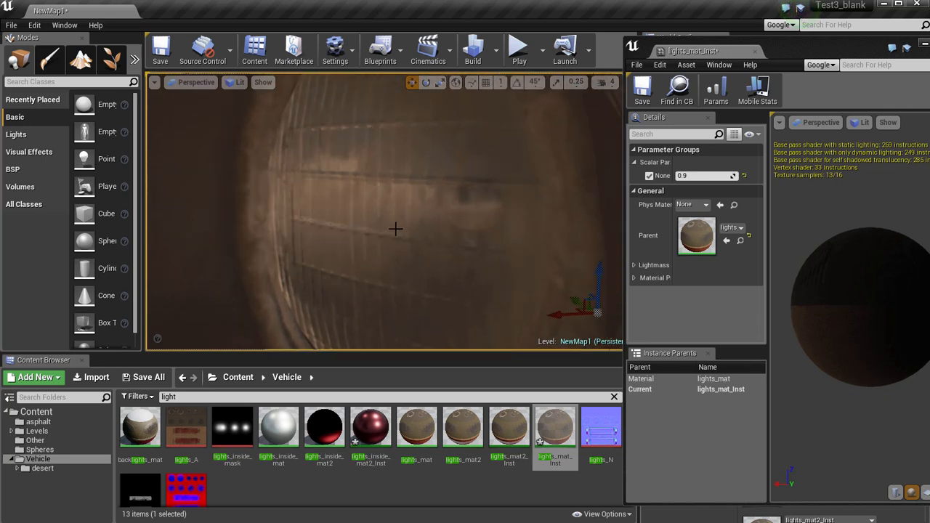
right_drag(448, 229, 519, 255)
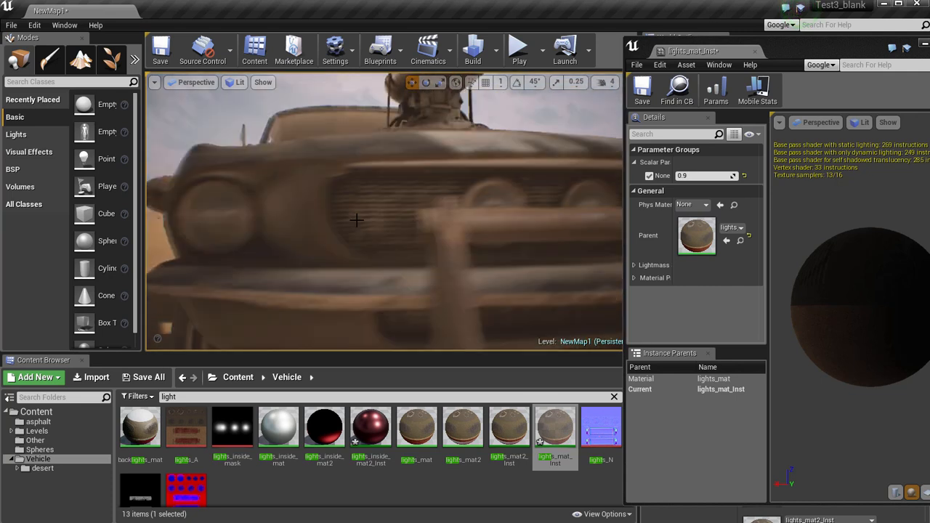
right_click(448, 234)
Close the lights_mat_Inst editor and fly the viewport to a close view of the car's red taillight glass.
drag(828, 47, 721, 39)
click(862, 37)
right_drag(378, 222, 404, 237)
key(w)
key(d)
key(a)
key(w)
key(s)
key(d)
key(s)
key(d)
key(a)
key(w)
key(a)
Open the lights_mat2 material in a wide window and inspect the Texture Samples feeding Normal and Ambient Occlusion.
double_click(463, 430)
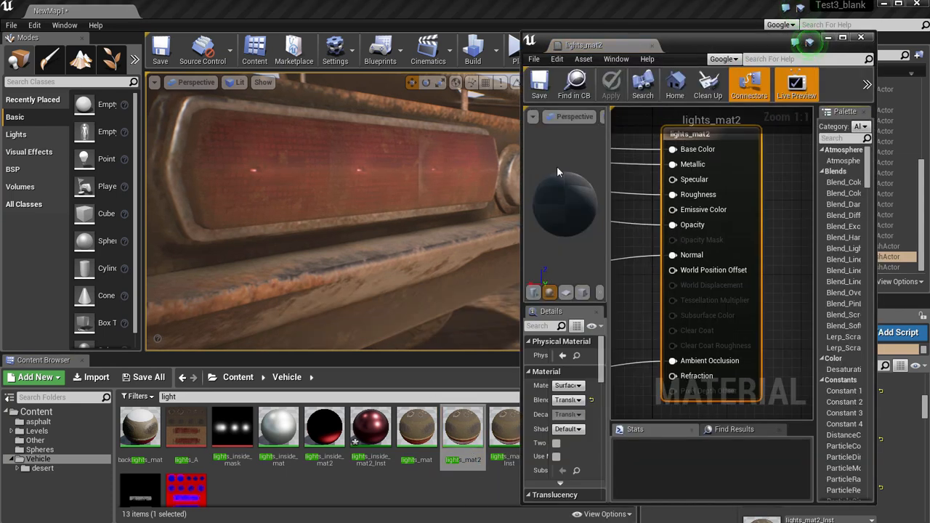
drag(520, 160, 59, 160)
scroll(375, 270, down, 3)
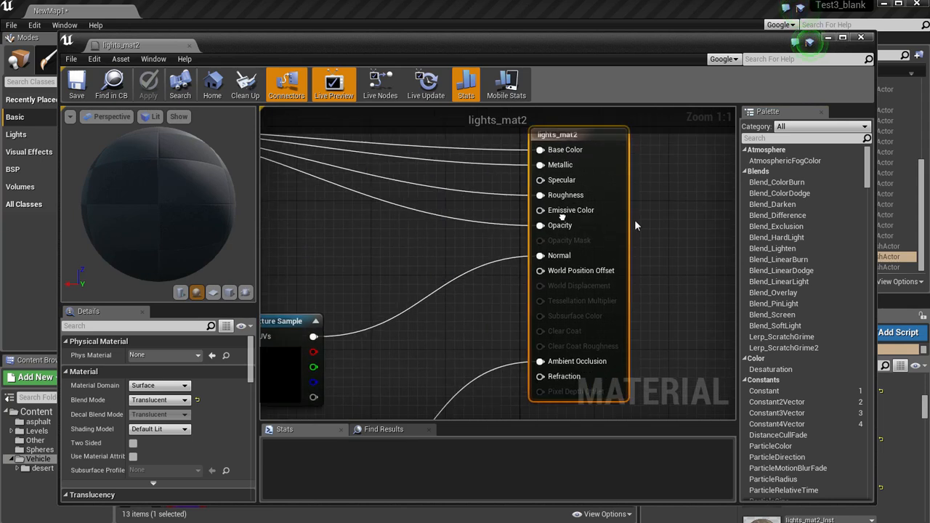
right_drag(375, 269, 404, 210)
click(364, 245)
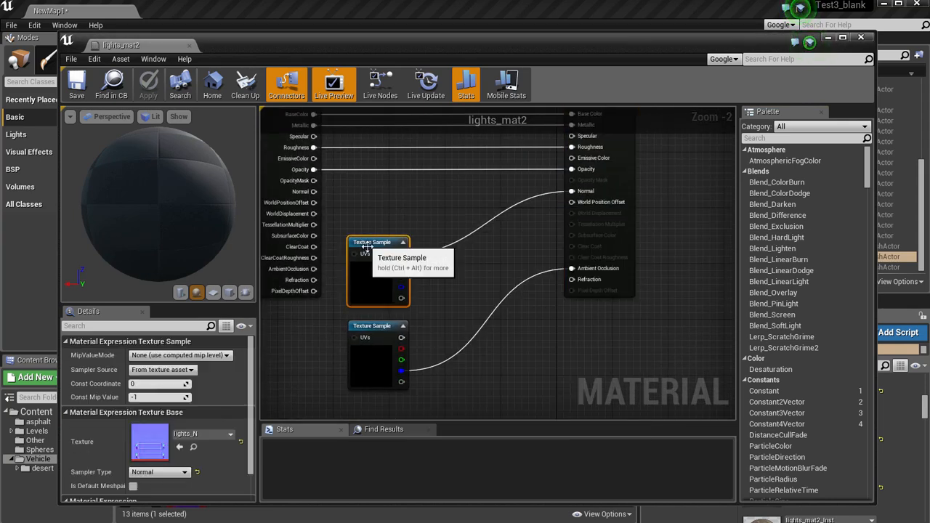
click(372, 342)
click(488, 269)
Find the lights_opacity_mask Texture Sample at the start of the lights_mat2 graph and move it closer to the lights_R sample.
right_drag(433, 243, 572, 351)
right_drag(434, 309, 589, 310)
right_drag(341, 303, 485, 302)
right_click(485, 302)
right_drag(398, 269, 599, 325)
right_click(611, 333)
right_drag(360, 277, 408, 278)
right_click(474, 249)
right_click(408, 277)
click(346, 336)
drag(334, 350, 324, 322)
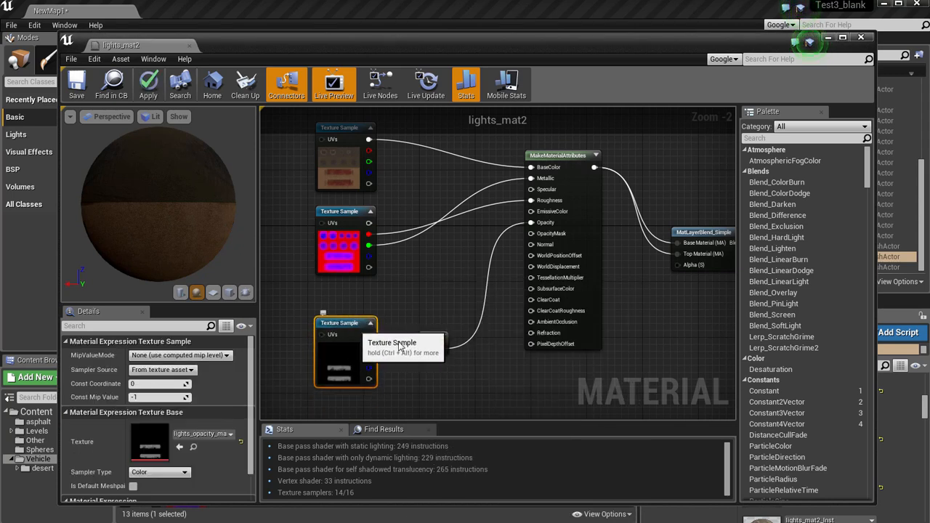
Examine the lights_opacity_mask Texture Sample, its texture asset path and its connection to the Opacity input.
scroll(430, 311, up, 1)
right_click(441, 302)
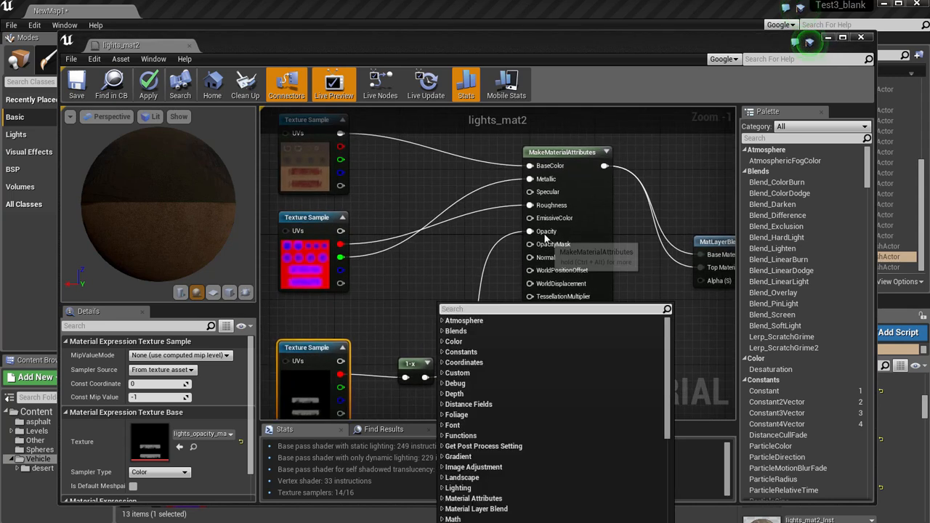
right_drag(430, 294, 406, 300)
right_click(452, 273)
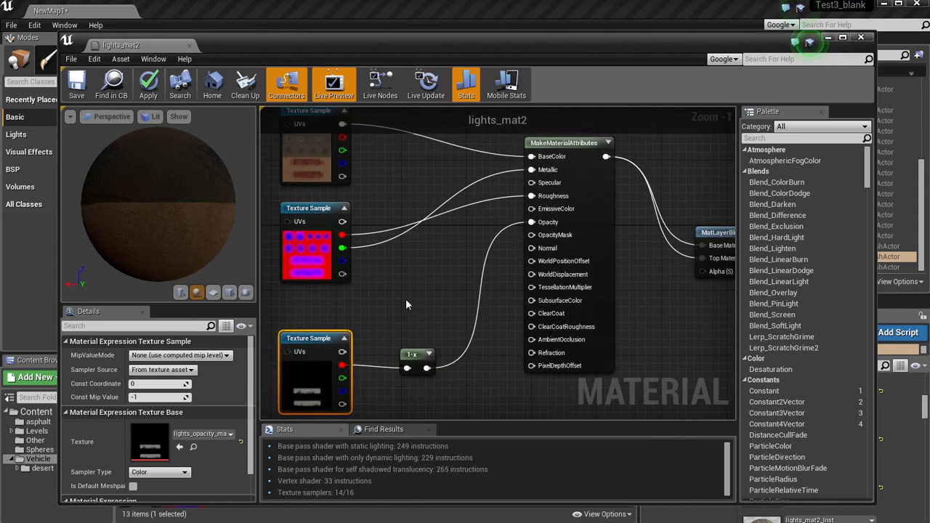
right_drag(409, 343, 421, 328)
click(420, 280)
right_drag(420, 281, 431, 281)
click(360, 320)
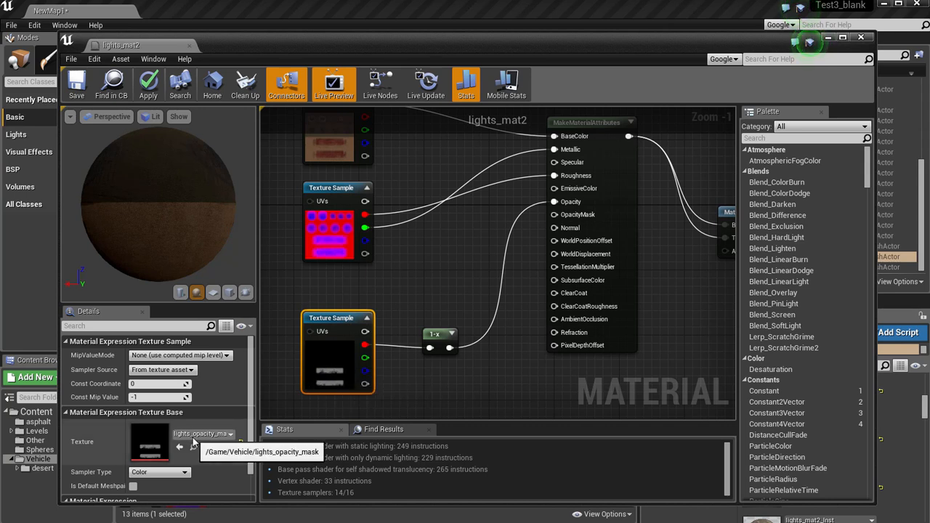
Inspect the 1-x node between the mask and Opacity, and follow the graph through to the final lights_mat2 node.
right_drag(455, 308, 389, 314)
click(418, 341)
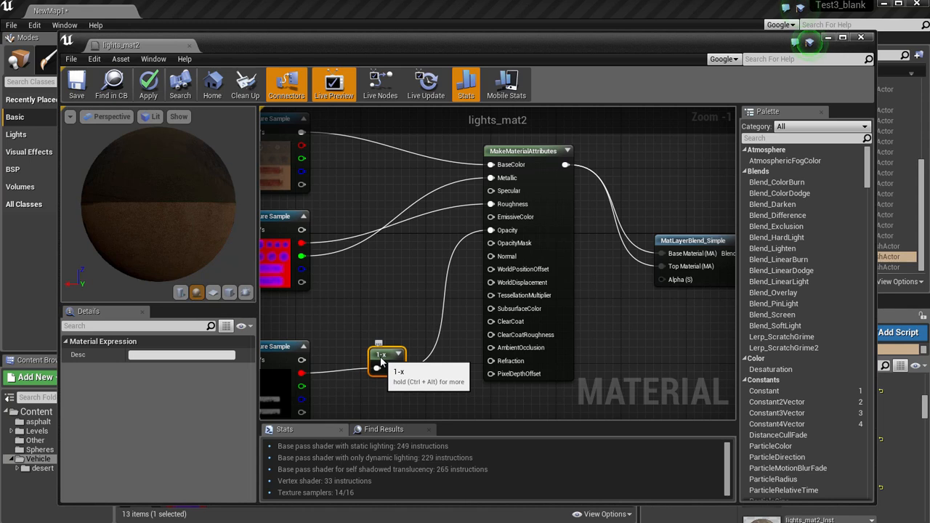
scroll(397, 302, down, 2)
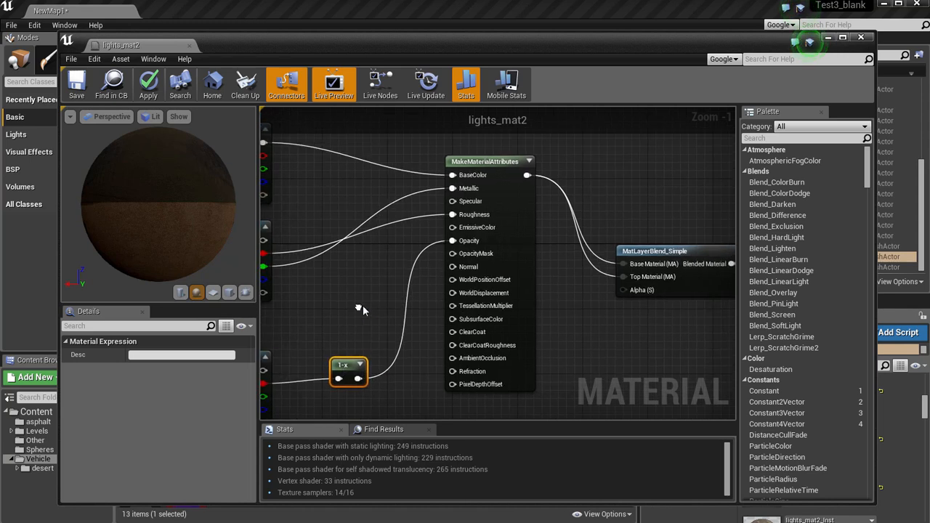
right_drag(572, 324, 572, 325)
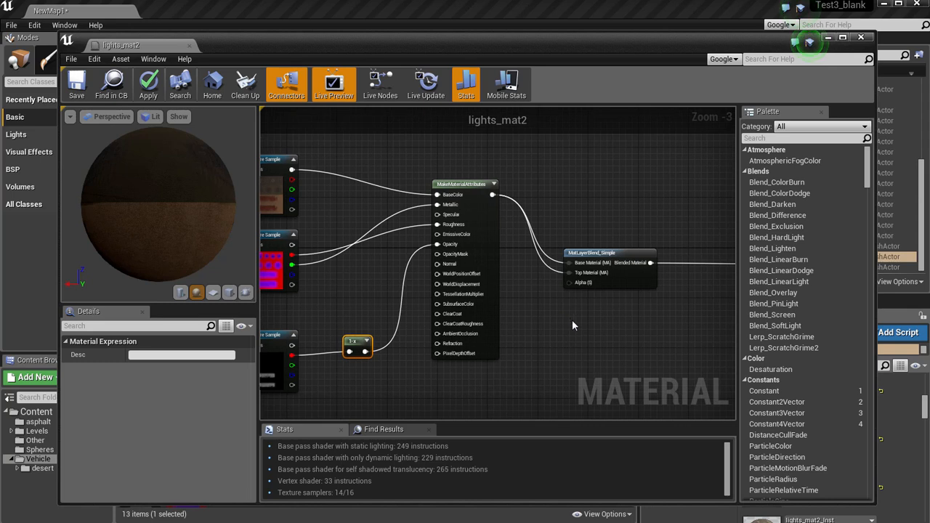
scroll(565, 357, down, 2)
right_drag(575, 361, 379, 299)
right_drag(414, 335, 368, 325)
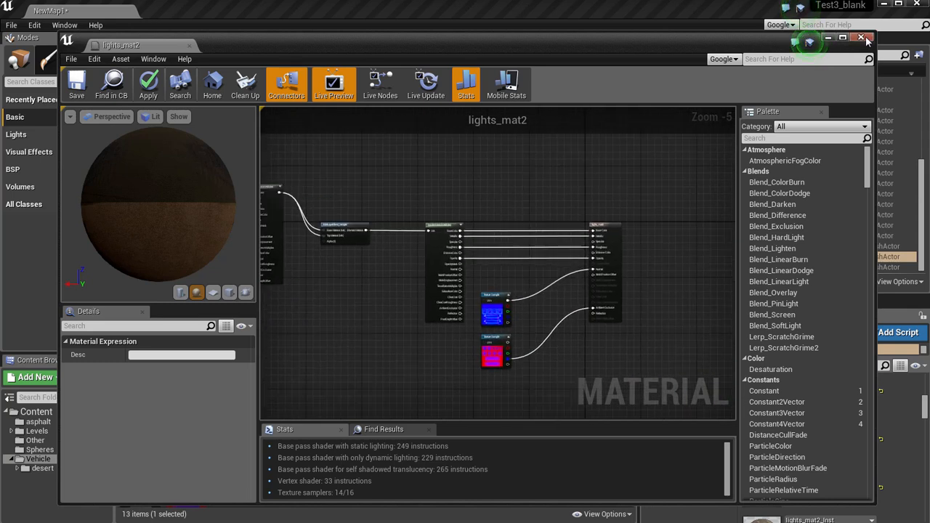
Close the lights_mat2 editor and examine the red taillight glass on the cars, selecting vehicle1.
click(862, 38)
click(554, 357)
right_drag(475, 216, 220, 163)
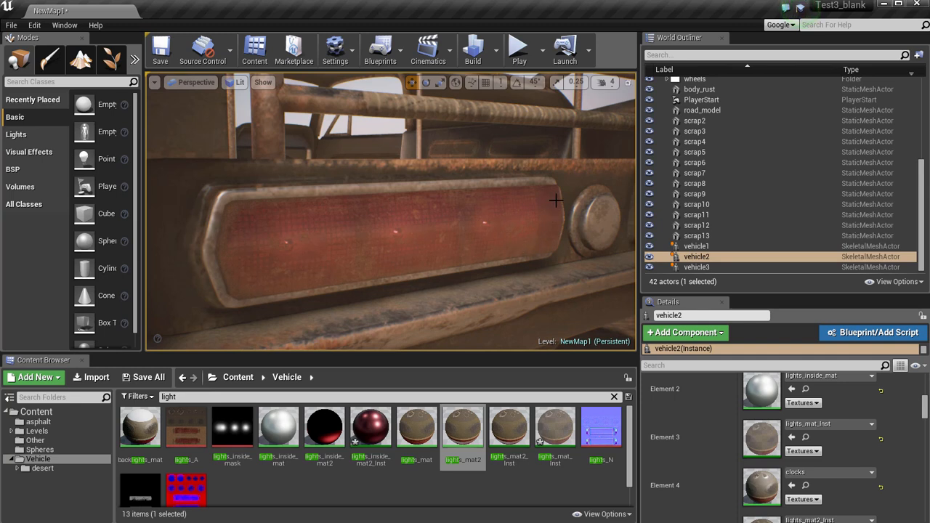
mouse_move(256, 214)
alt+mouse_down()
mouse_move(351, 218)
mouse_move(265, 257)
mouse_move(42, 182)
mouse_move(26, 204)
mouse_move(255, 218)
alt+mouse_up()
right_click(255, 218)
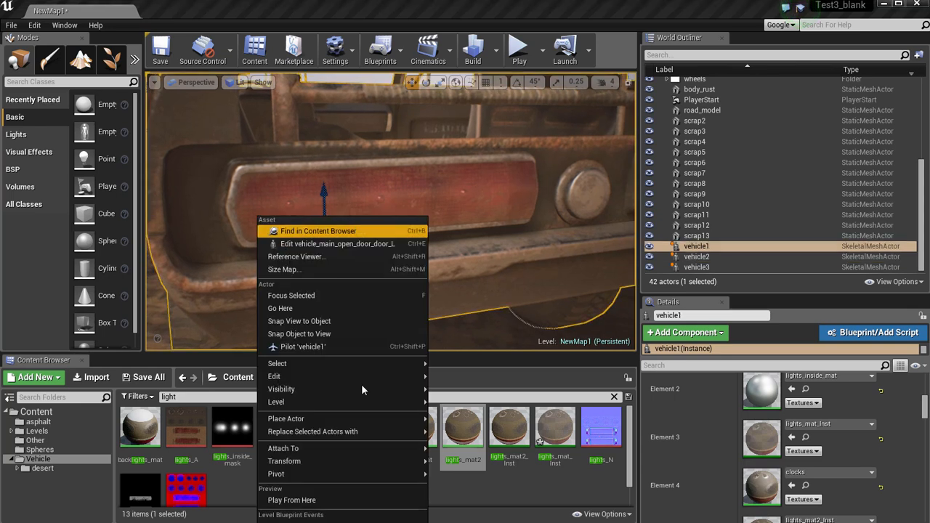
click(489, 494)
Open the lights_mat2_Inst material instance beside the taillight view, check its settings, and close it.
double_click(508, 429)
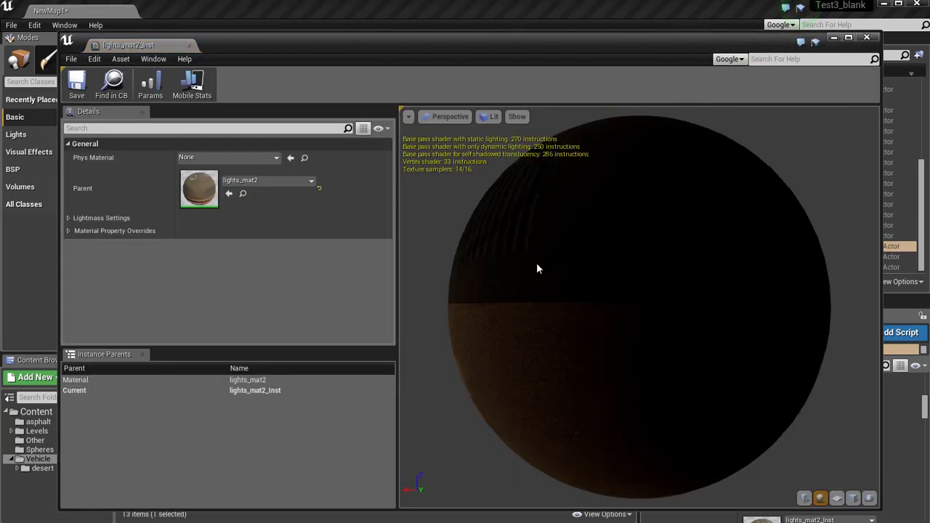
drag(59, 197, 295, 190)
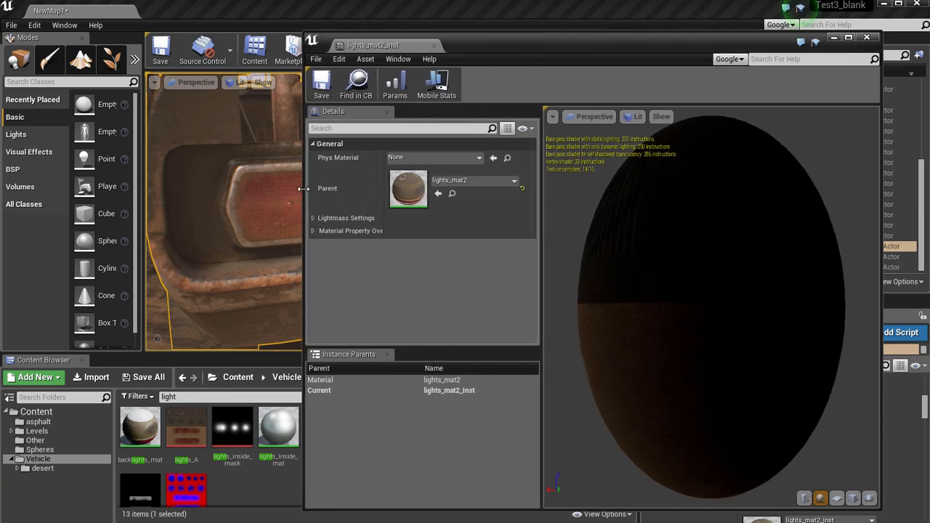
drag(518, 46, 563, 37)
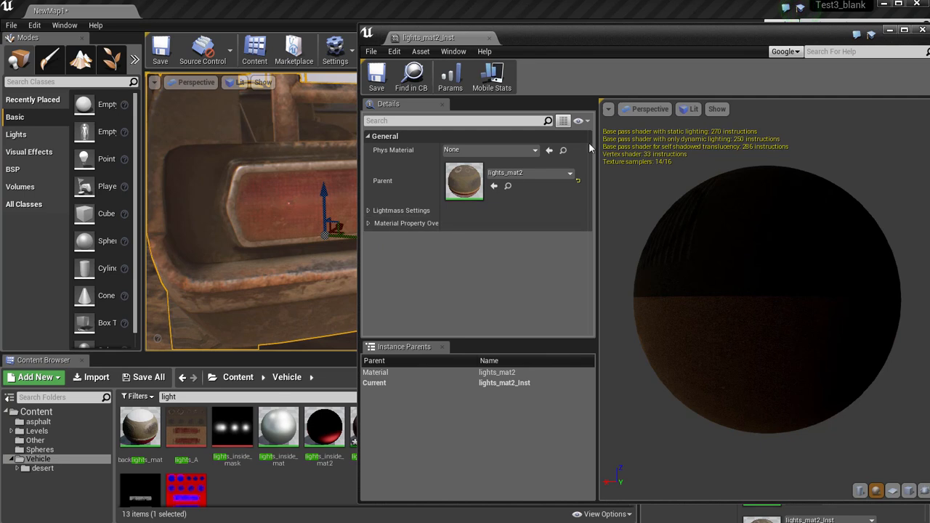
drag(551, 46, 520, 40)
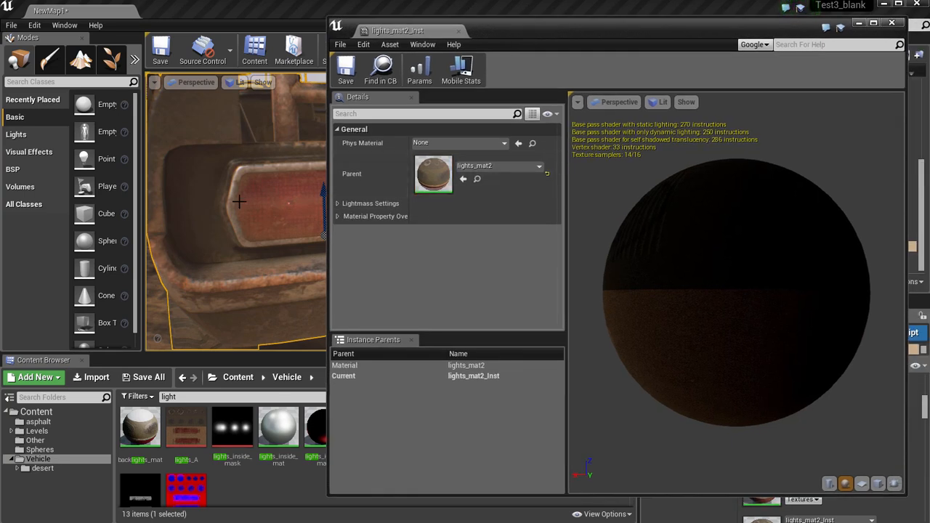
click(891, 22)
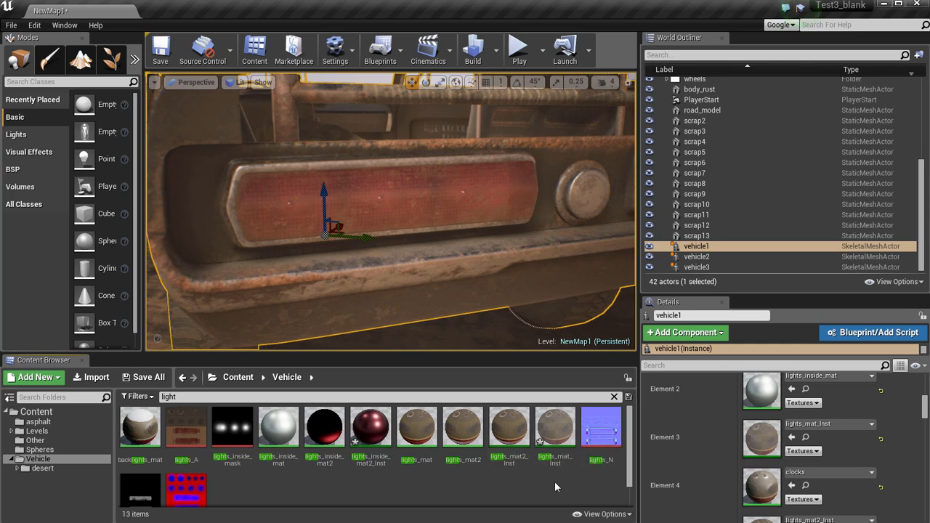
Reopen the lights_mat2 material and show the texture samples and 1-x node feeding MakeMaterialAttributes.
double_click(470, 436)
right_drag(532, 271, 726, 292)
scroll(555, 264, down, 2)
scroll(582, 226, down, 2)
right_drag(570, 287, 745, 319)
right_drag(560, 312, 618, 385)
right_click(614, 356)
scroll(599, 351, up, 1)
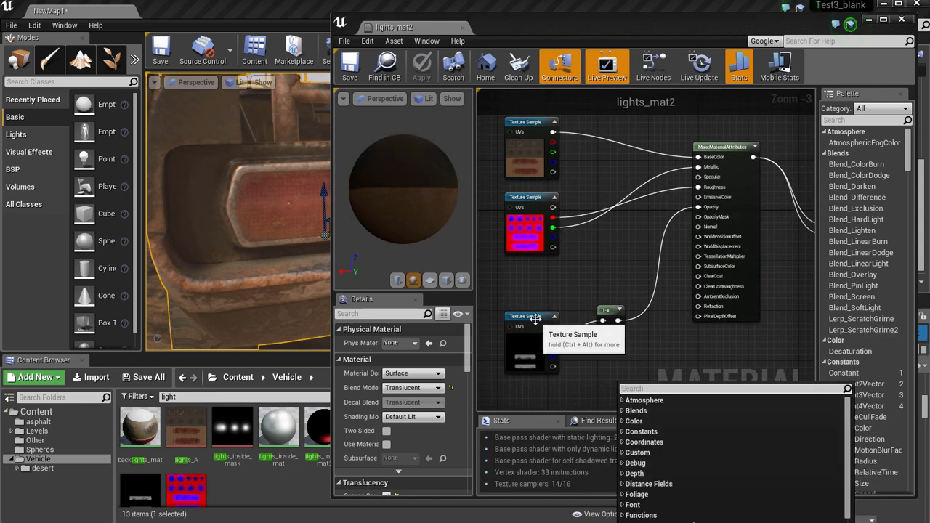
Examine the mask texture sample feeding the 1-x node, and close the lights_mat2 editor without applying changes.
click(534, 318)
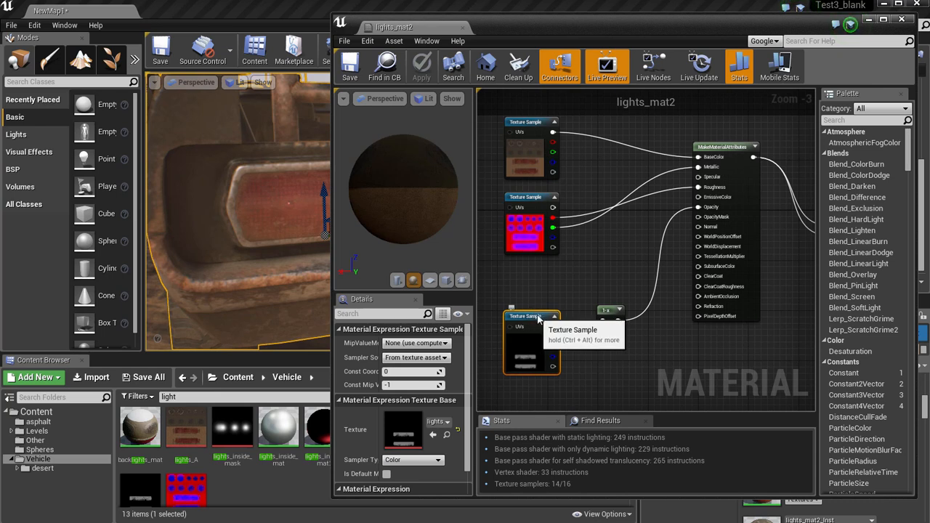
drag(538, 316, 538, 309)
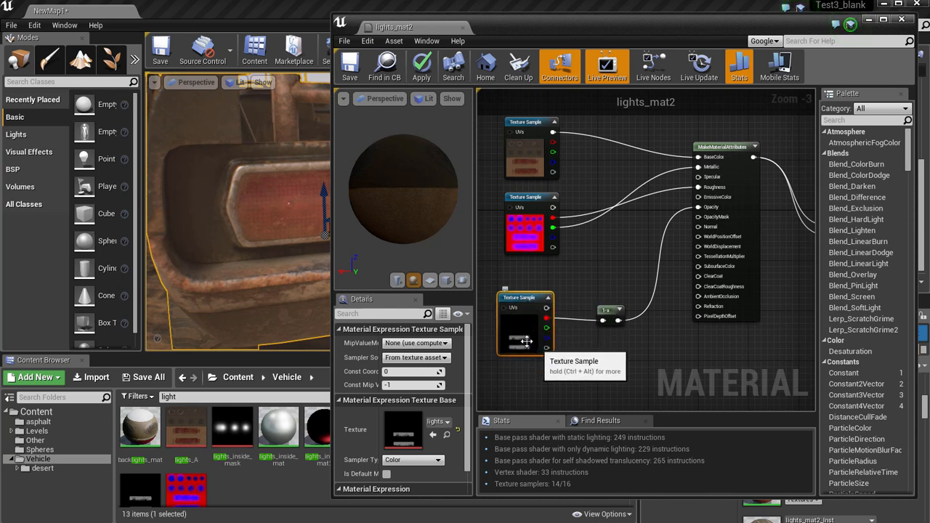
scroll(528, 347, up, 2)
scroll(529, 347, up, 1)
right_drag(635, 335, 702, 311)
right_click(677, 315)
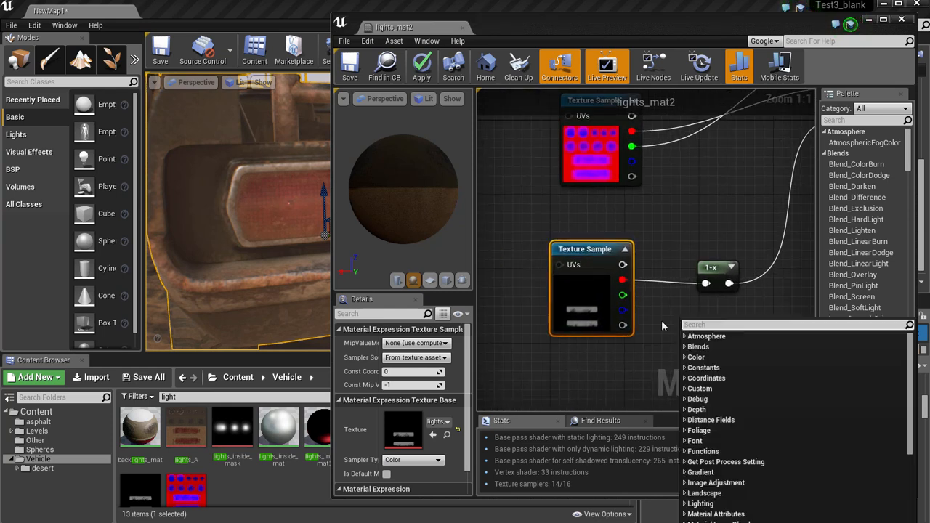
click(649, 333)
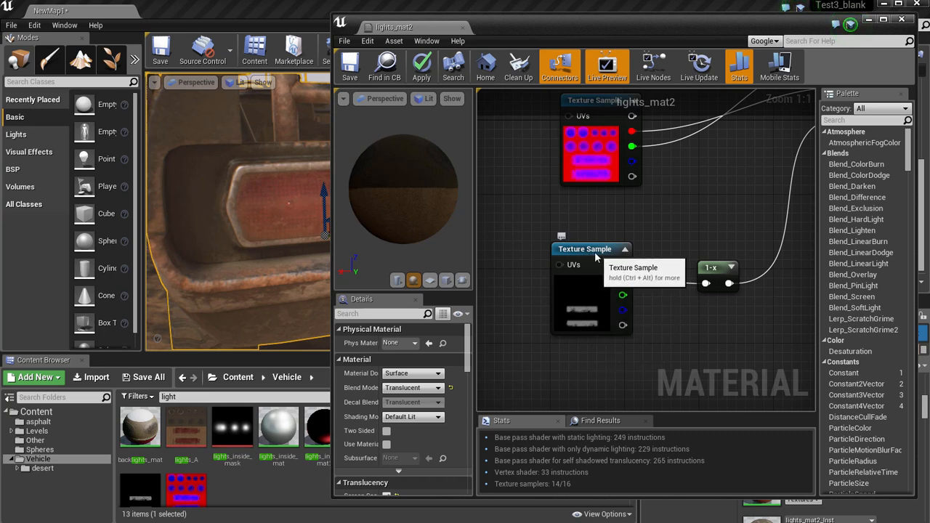
drag(590, 251, 591, 263)
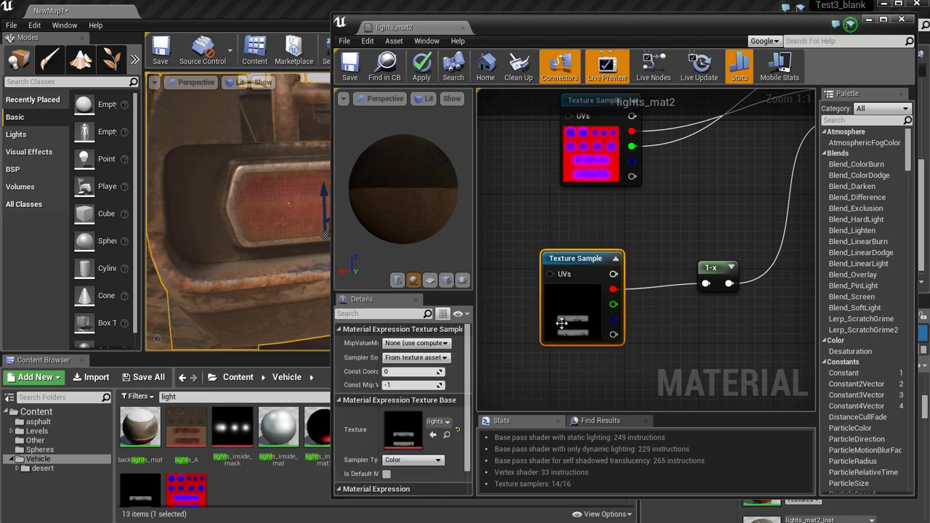
click(903, 21)
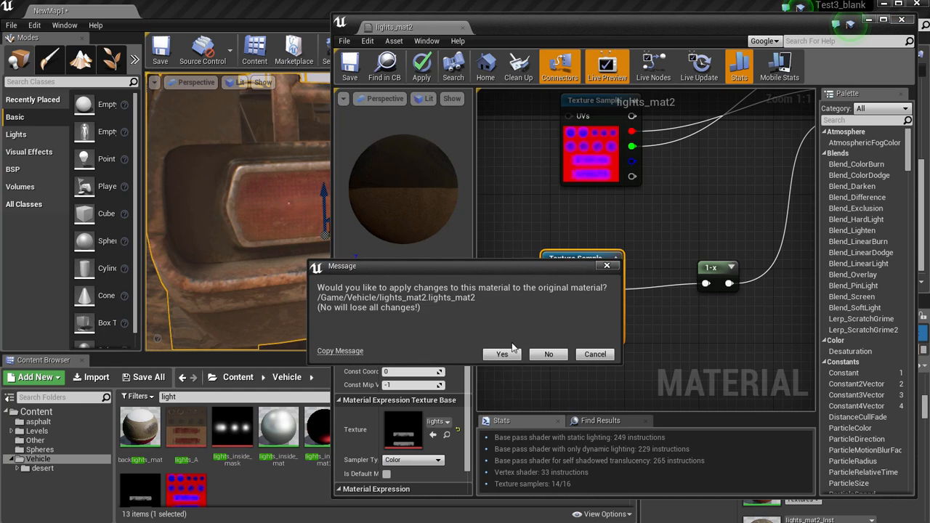
click(539, 355)
Examine the taillights and the whole car in the level, toggling game view.
right_drag(450, 247, 245, 175)
right_drag(370, 182, 638, 207)
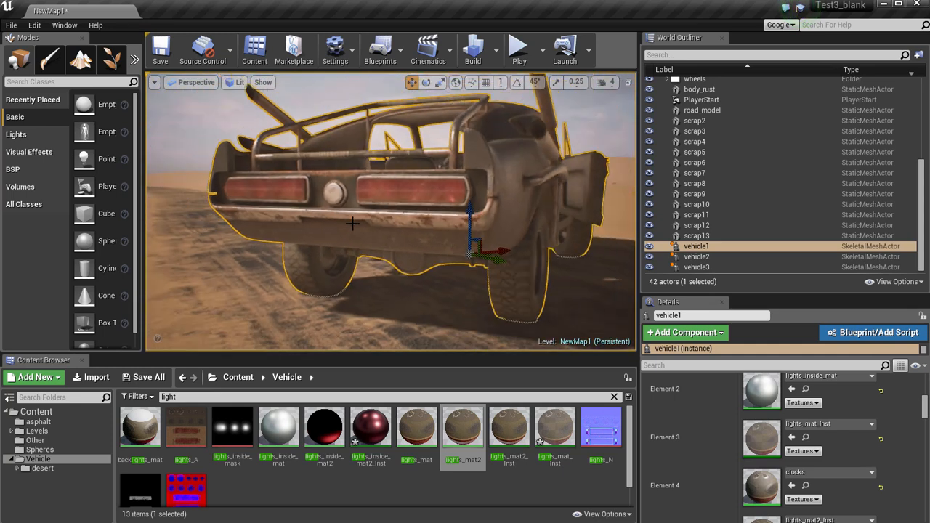
right_click(445, 241)
click(429, 220)
scroll(430, 220, down, 1)
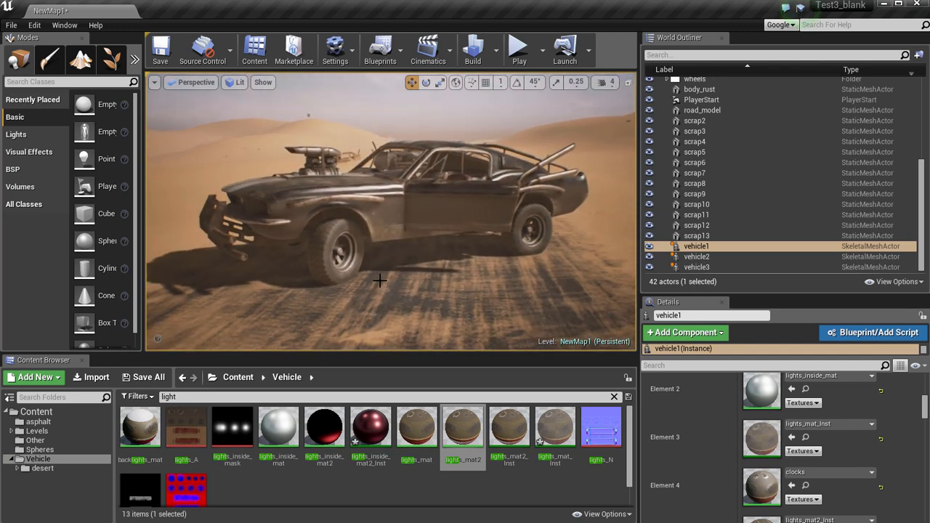
key(g)
key(g)
key(g)
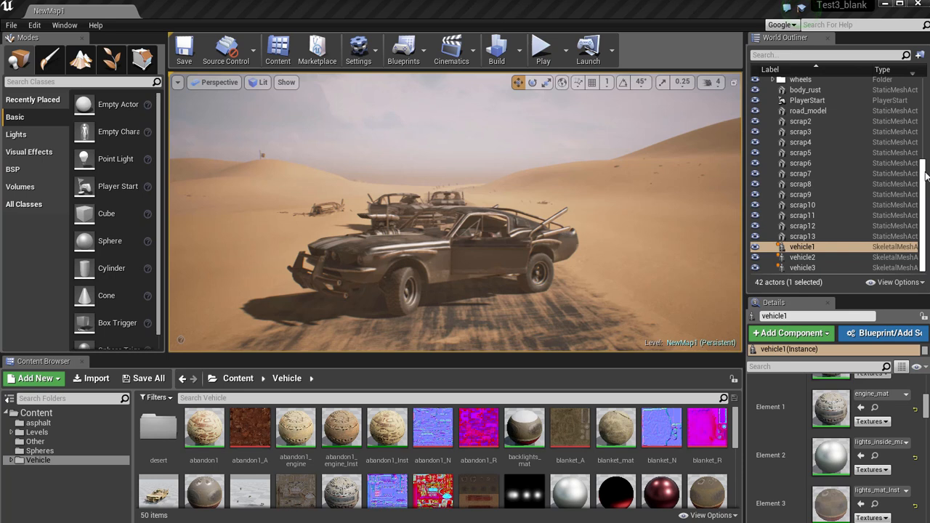
Select the PostProcessVolume in the level and collapse the level_stuff and landscape folders.
drag(924, 188, 926, 113)
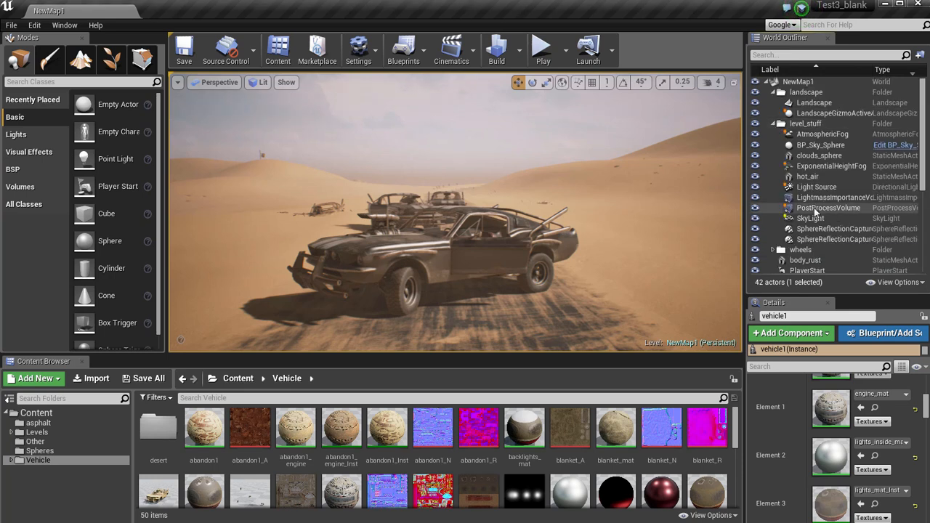
click(787, 209)
click(774, 123)
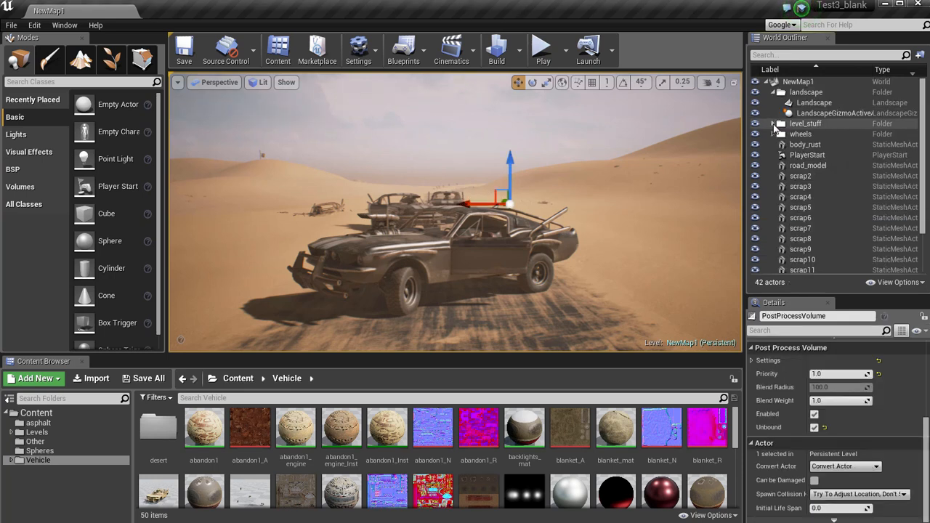
click(774, 92)
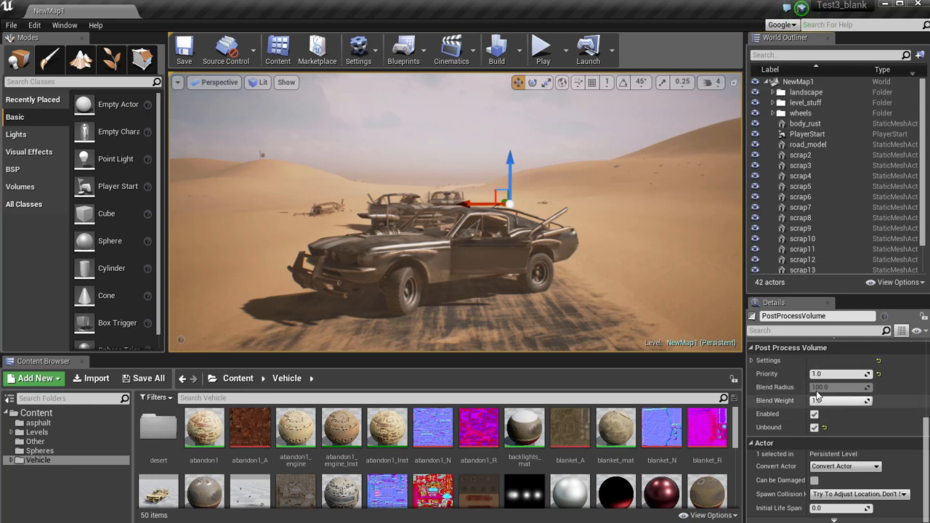
Expand the PostProcessVolume's Scene Color settings and inspect the color grading lookup table RGBTable16x1.
click(752, 361)
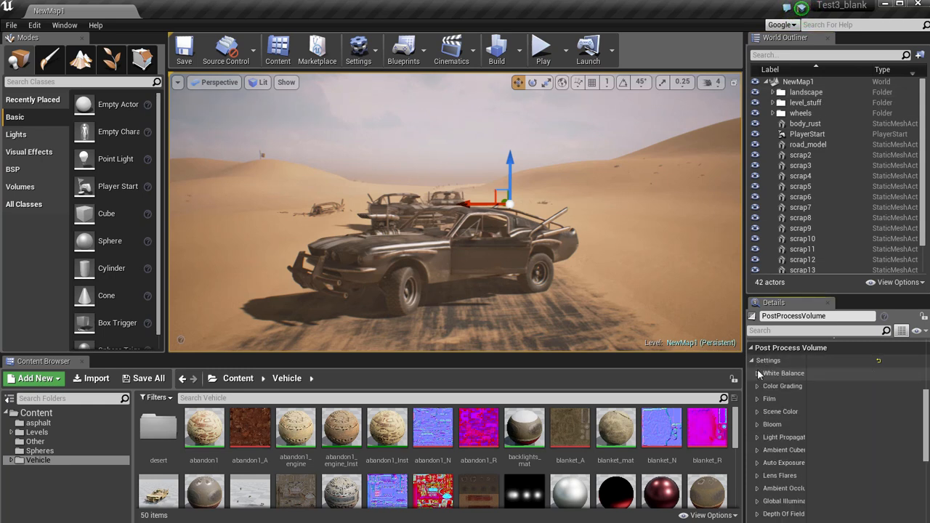
click(755, 398)
click(755, 398)
click(757, 412)
scroll(771, 422, down, 4)
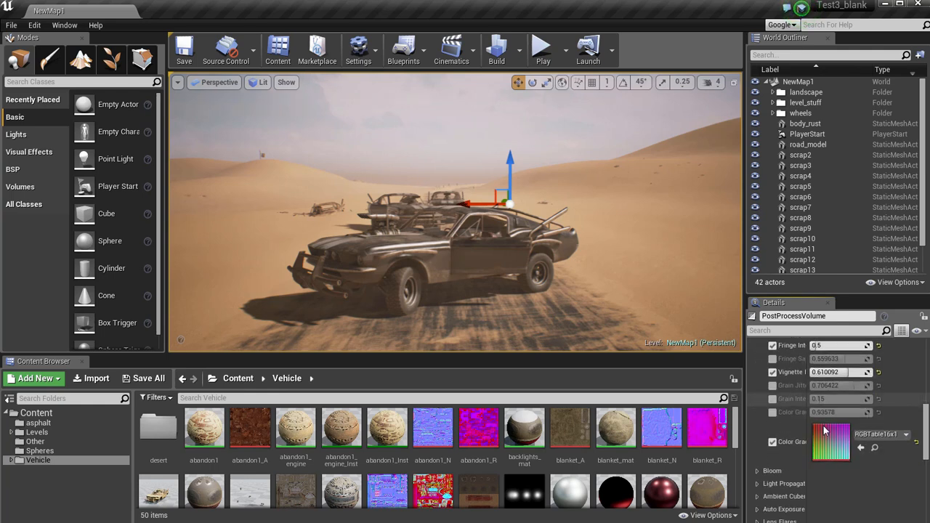
click(772, 423)
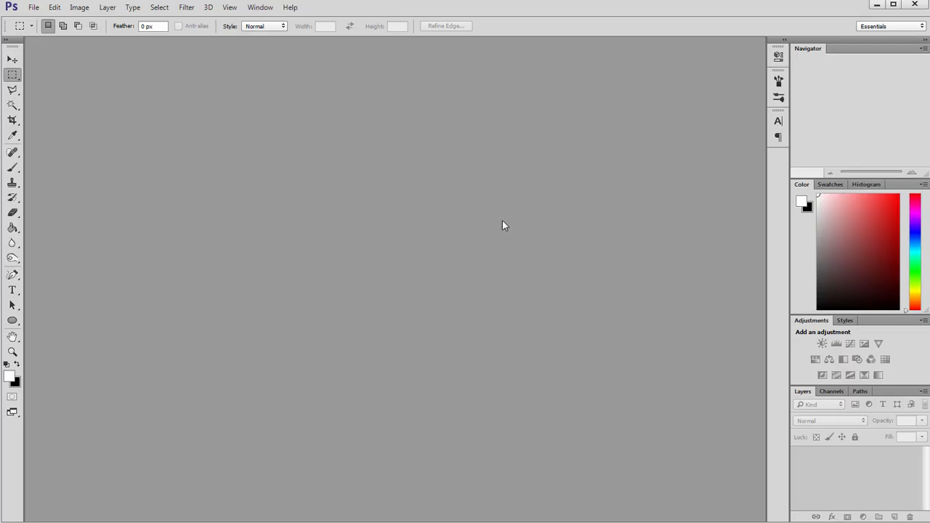
Switch to Photoshop and create a new document with a transparent background.
click(33, 7)
click(51, 22)
click(440, 179)
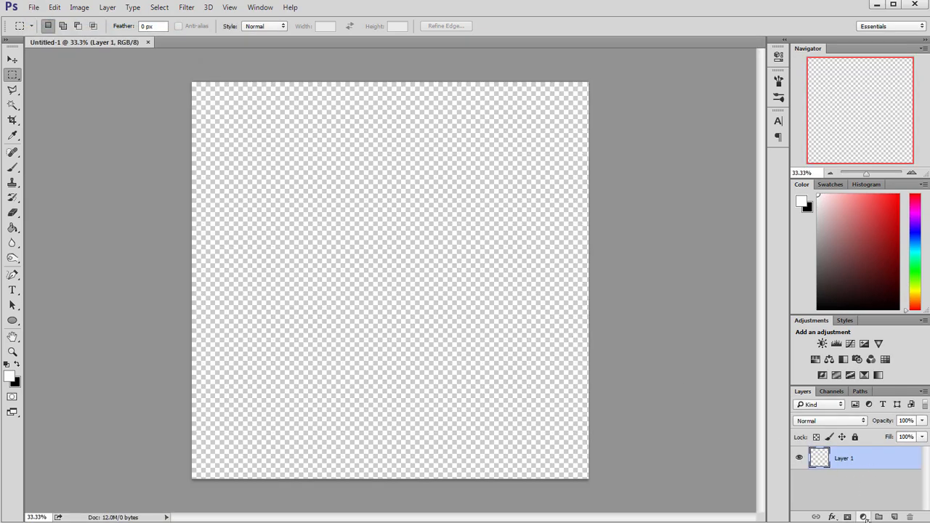
Add a Color Lookup adjustment layer and set its 3DLUT file to Fuji F125 Kodak 2395 (by Adobe).cube.
click(864, 517)
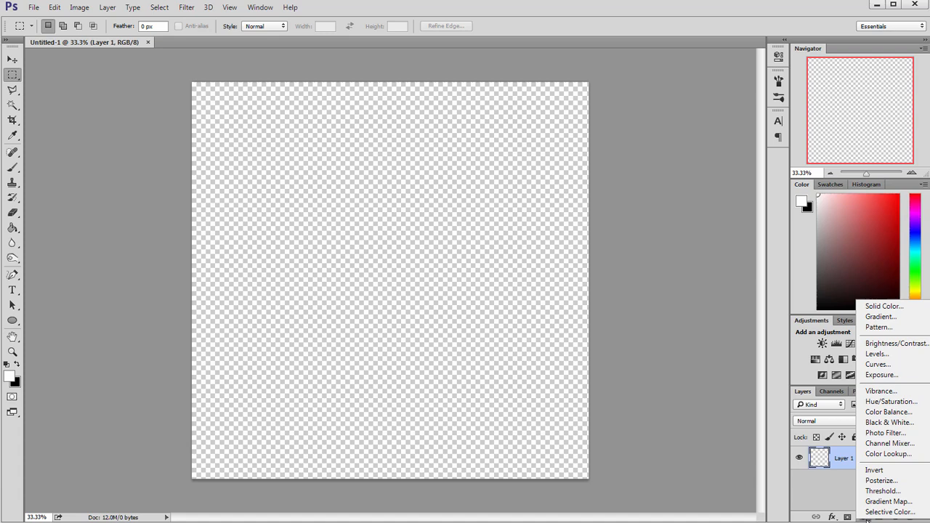
click(890, 455)
click(674, 85)
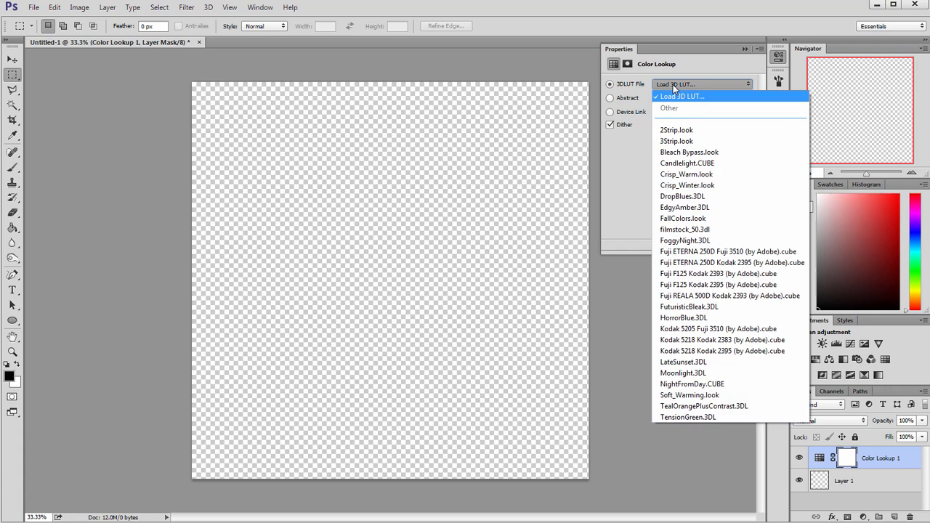
click(710, 285)
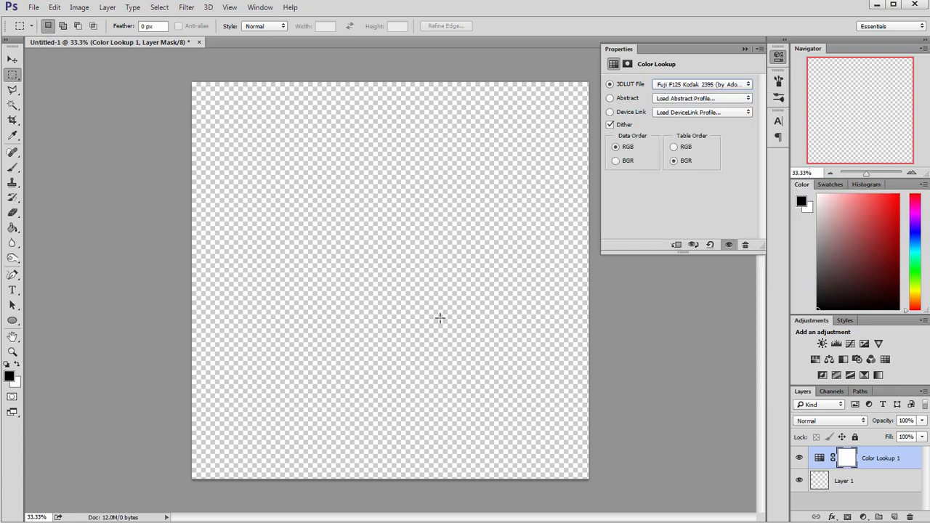
Review the available 3D LUT presets of the Color Lookup layer, keep the current one, and collapse its properties.
click(709, 85)
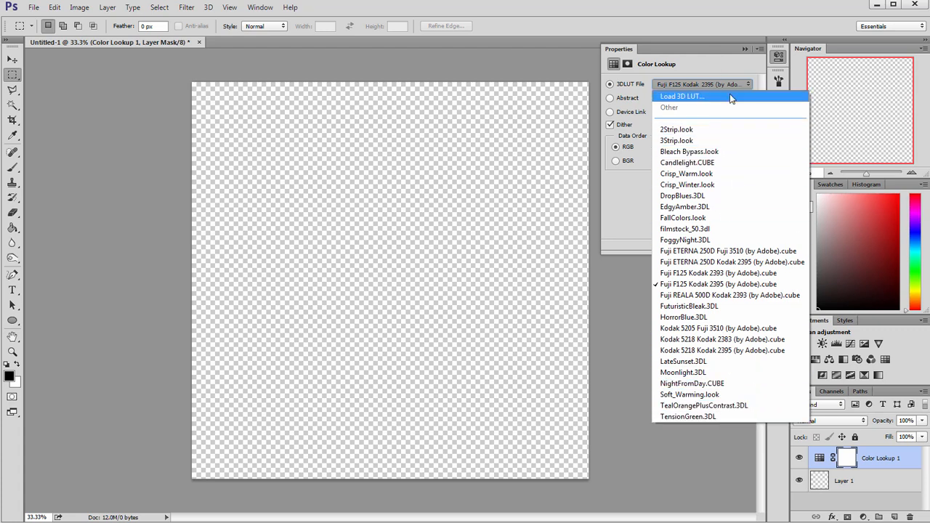
click(747, 54)
click(745, 49)
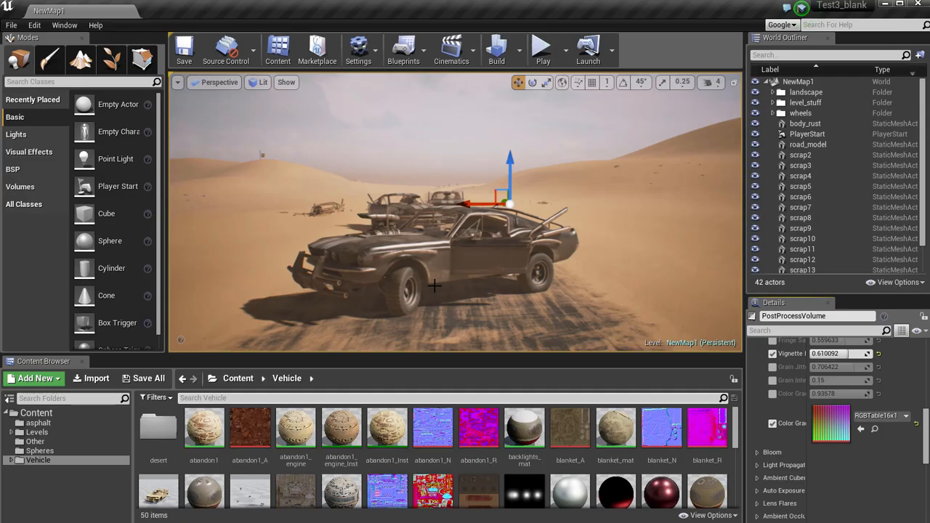
Switch back to Unreal Editor and compare the desert scene with the PostProcessVolume's color grading LUT off and on, leaving it enabled.
click(772, 442)
click(774, 441)
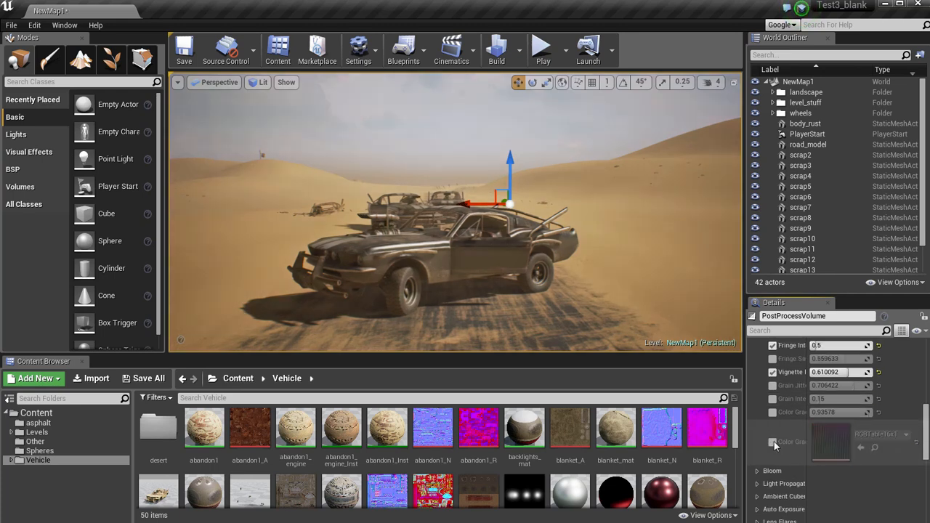
right_drag(570, 247, 1, 251)
key(g)
right_drag(455, 212, 367, 244)
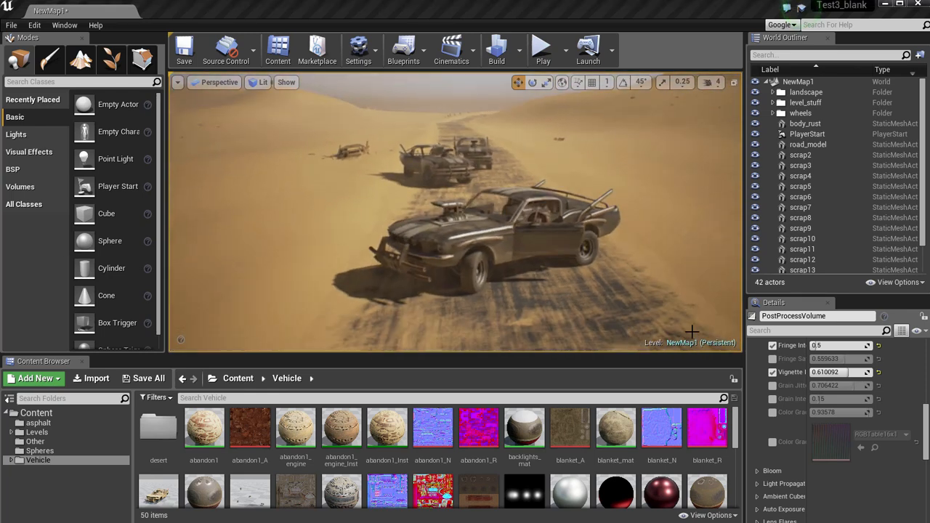
click(773, 442)
click(773, 442)
right_drag(610, 233, 584, 208)
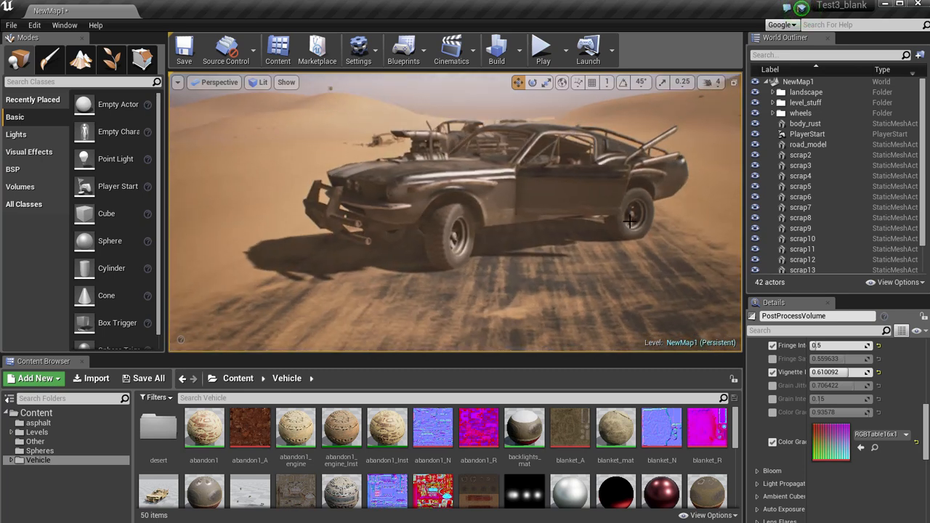
Examine the color-graded cars up close, selecting vehicle1 and clearing the selection.
right_click(600, 231)
click(665, 21)
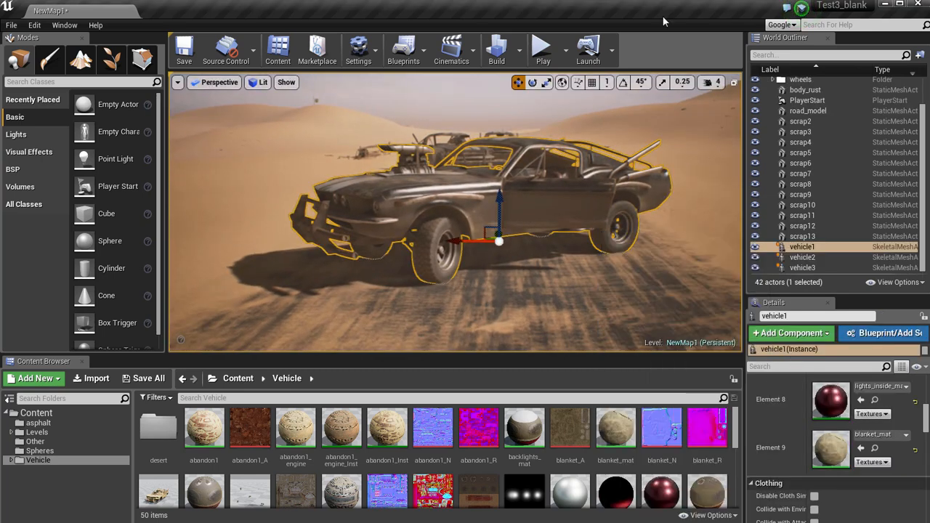
key(Escape)
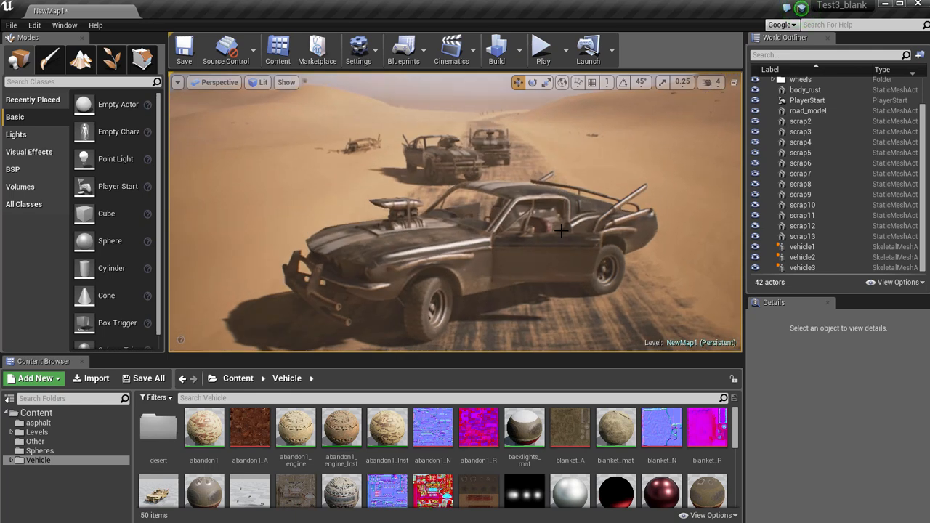
click(561, 230)
scroll(834, 447, down, 5)
scroll(833, 446, up, 3)
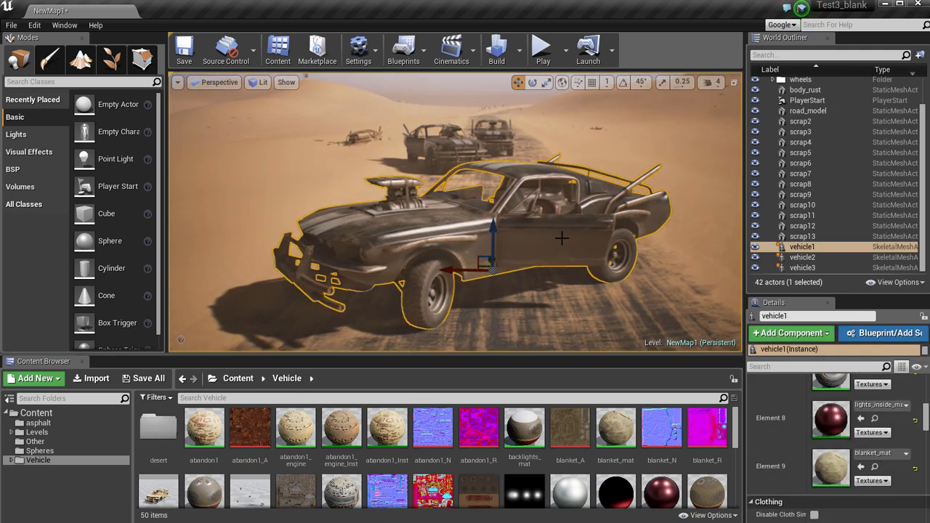
key(Escape)
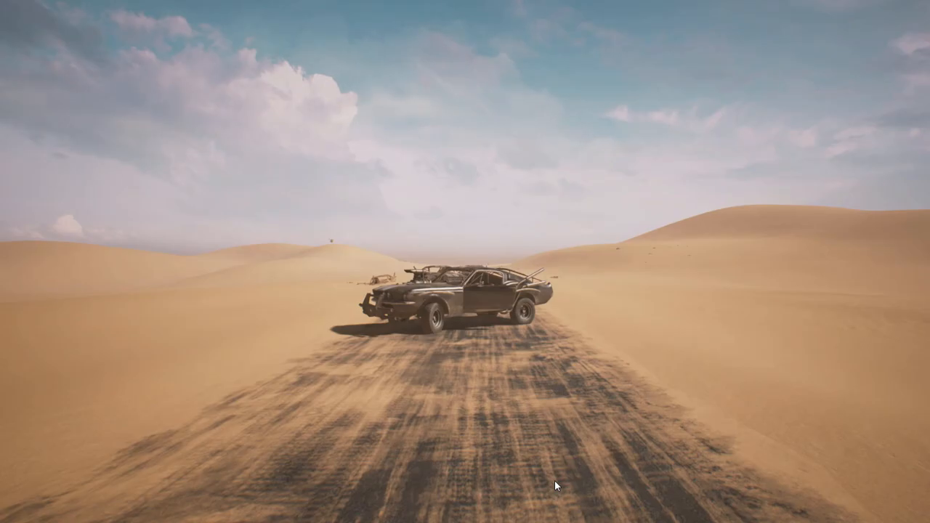